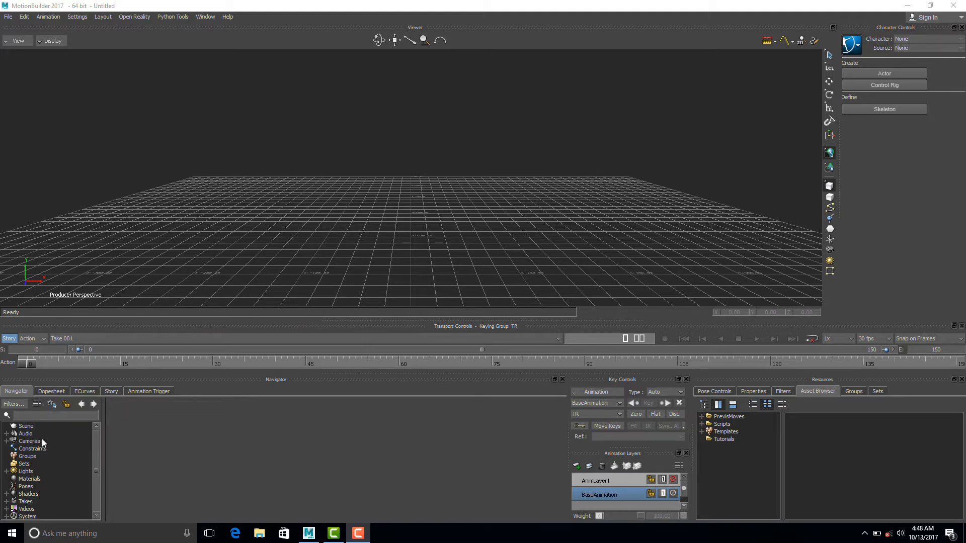
# Examine the scene's camera list and scrub the timeline from the first frame to its end at frame 150.
pyautogui.click(7, 441)
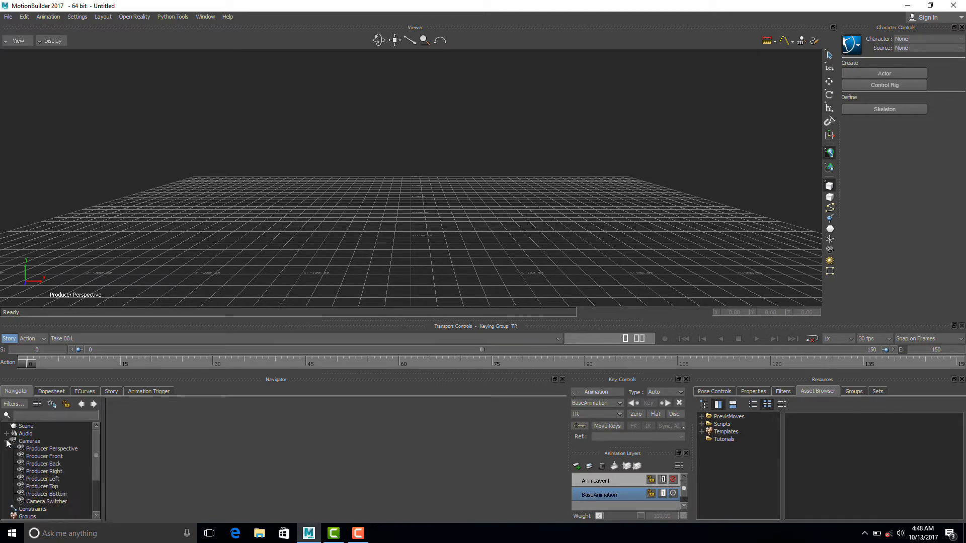
pyautogui.click(6, 441)
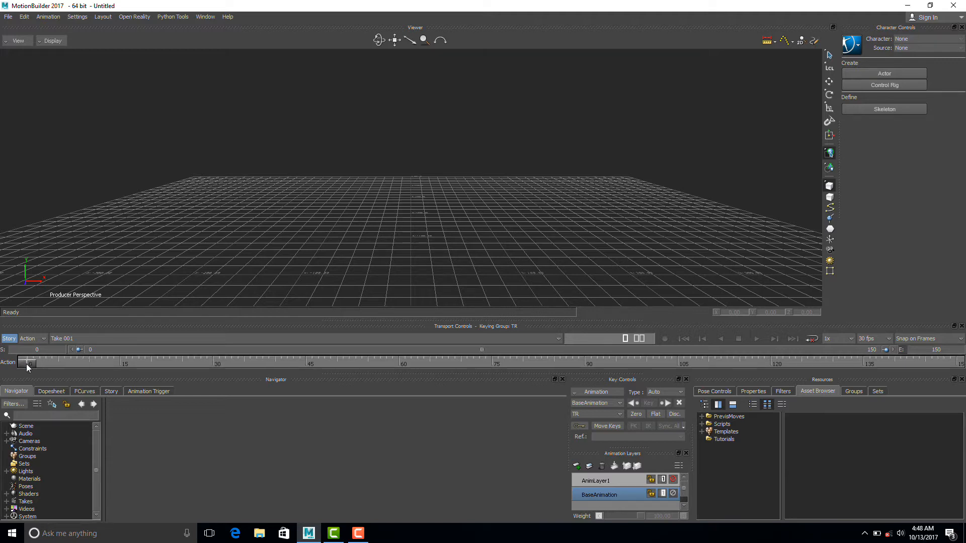
pyautogui.moveTo(27, 364); pyautogui.dragTo(962, 389)
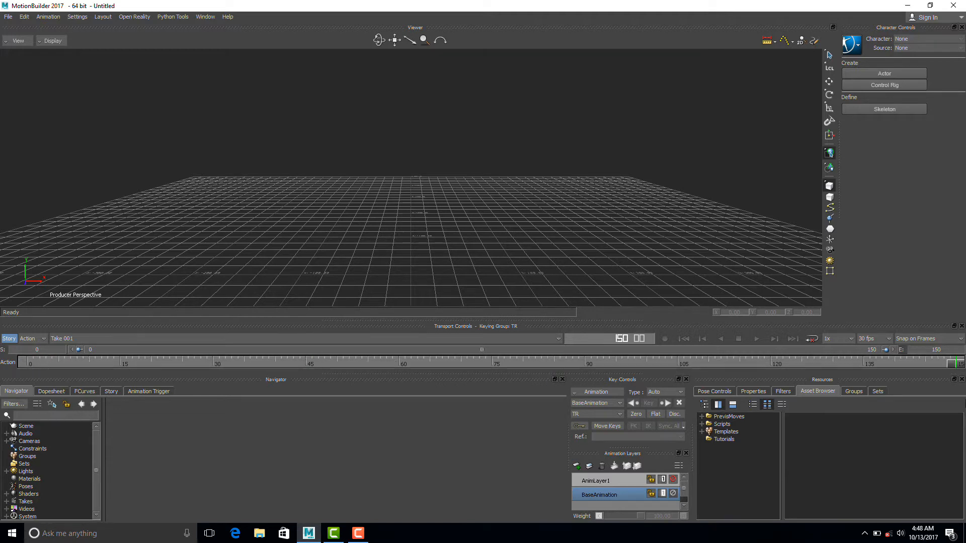
# Set the timeline's end frame to 800.
pyautogui.doubleClick(934, 351)
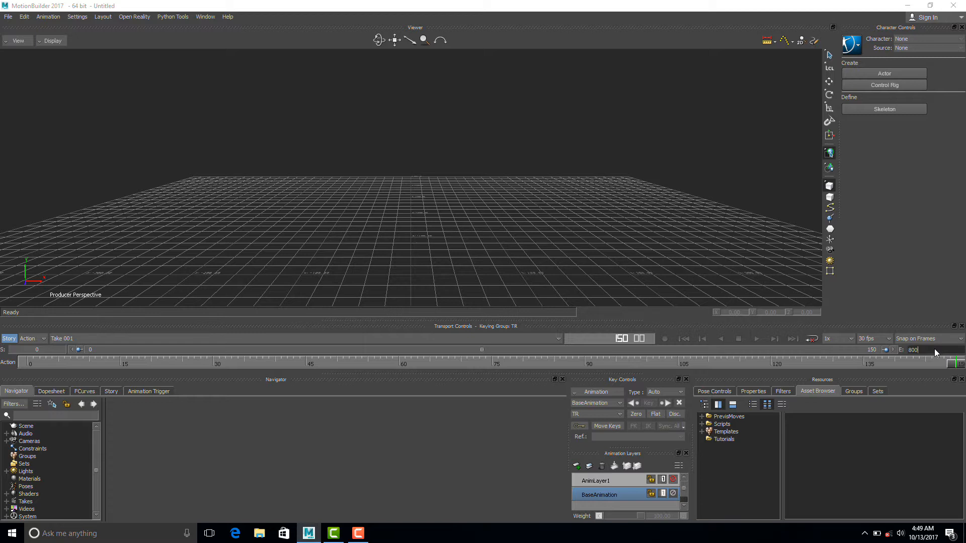
pyautogui.write('800')
pyautogui.press('Return')
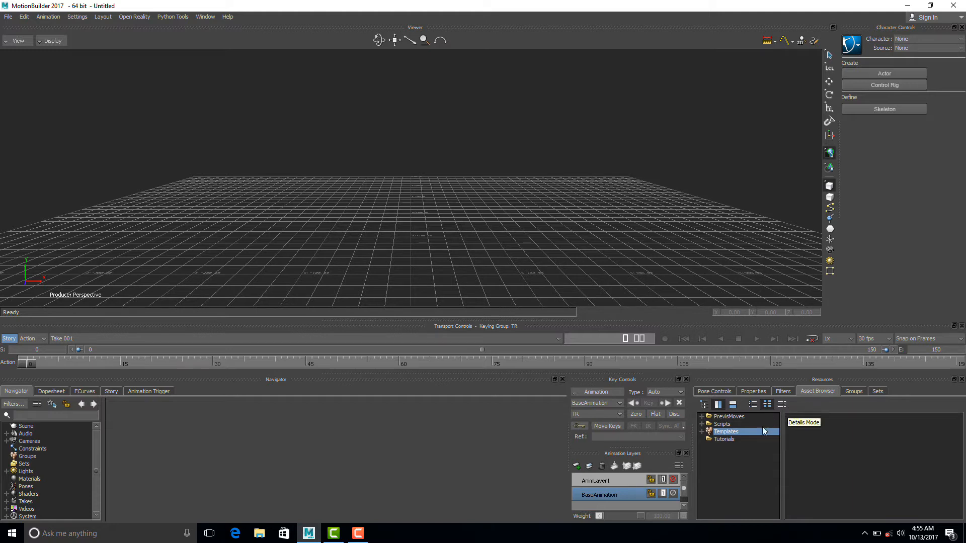
# Open the mia_blue character from the Tutorials assets as an FBX with the No Animation option.
pyautogui.click(723, 439)
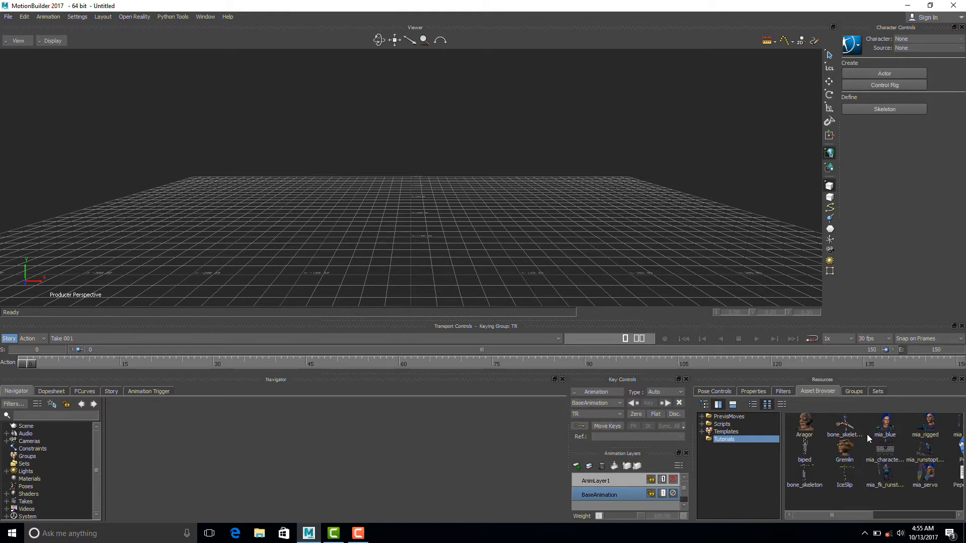
pyautogui.moveTo(858, 515)
pyautogui.mouseDown()
pyautogui.moveTo(876, 511)
pyautogui.moveTo(851, 511)
pyautogui.mouseUp()
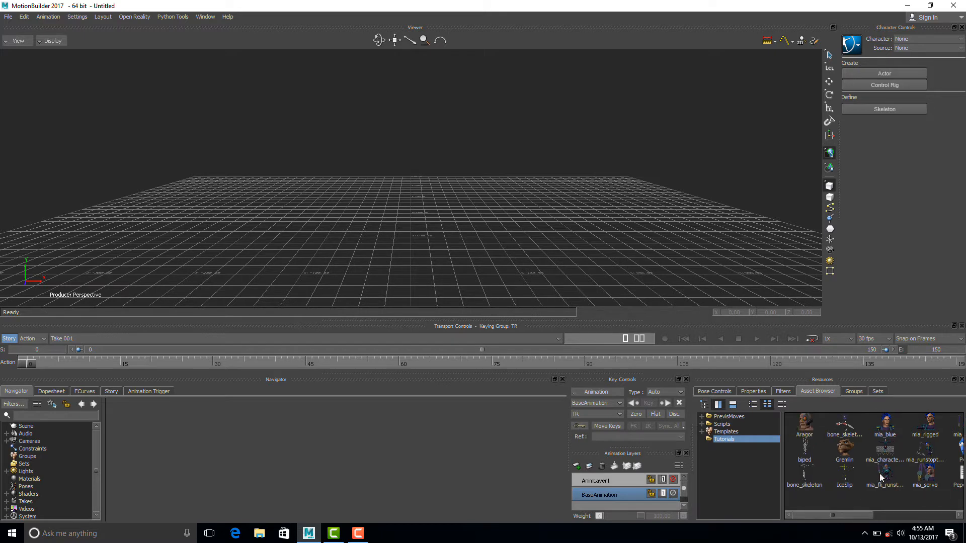
pyautogui.click(887, 429)
pyautogui.moveTo(454, 199); pyautogui.dragTo(449, 197)
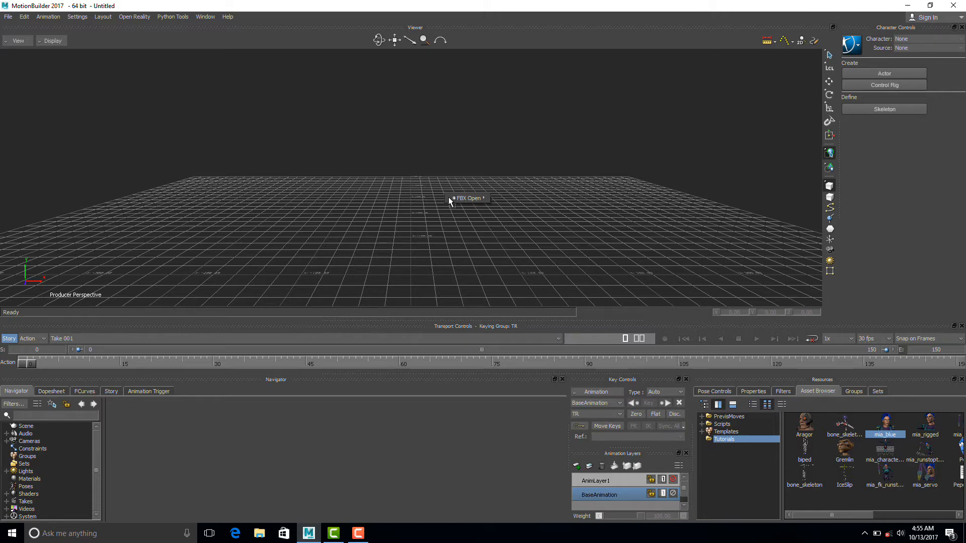
pyautogui.moveTo(458, 198)
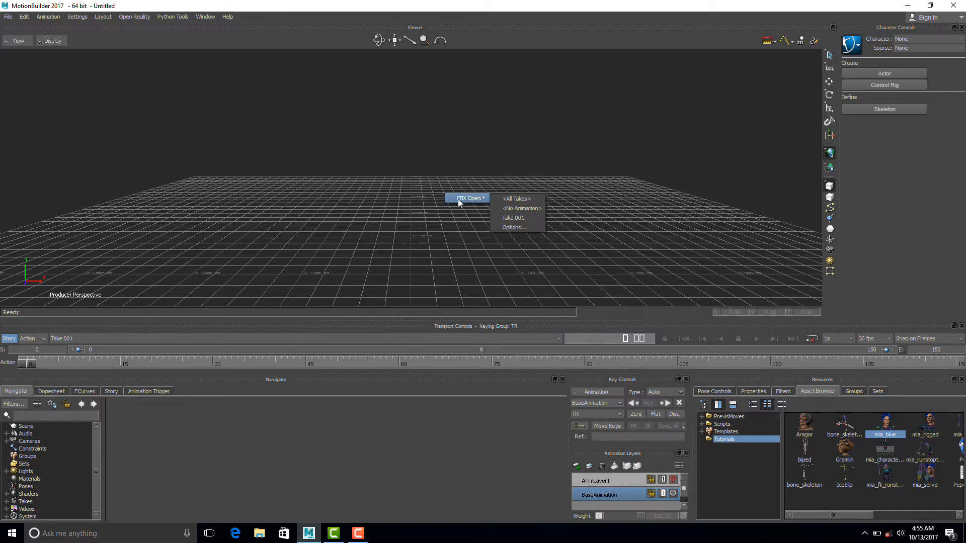
pyautogui.click(518, 210)
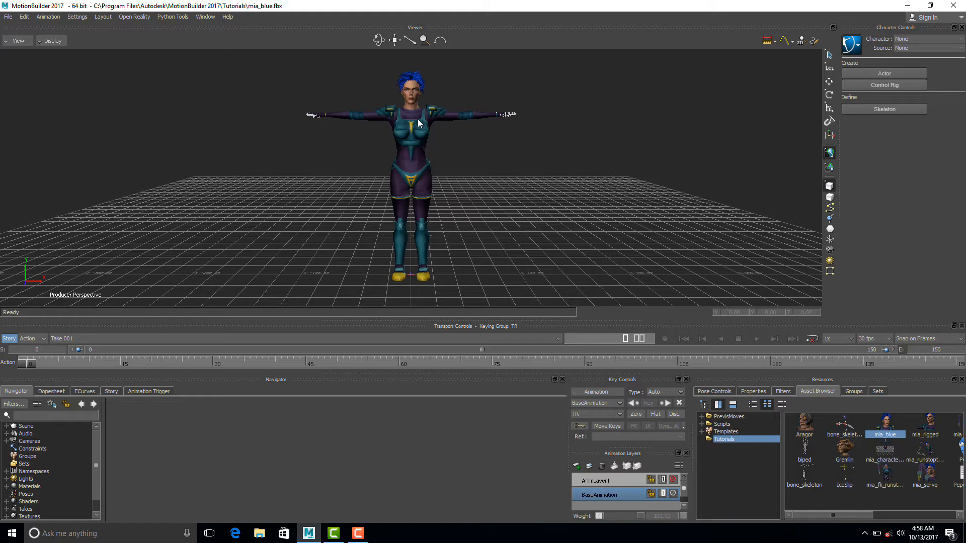
# Examine the character in the perspective view from different distances, positions and angles.
pyautogui.press('ctrl')
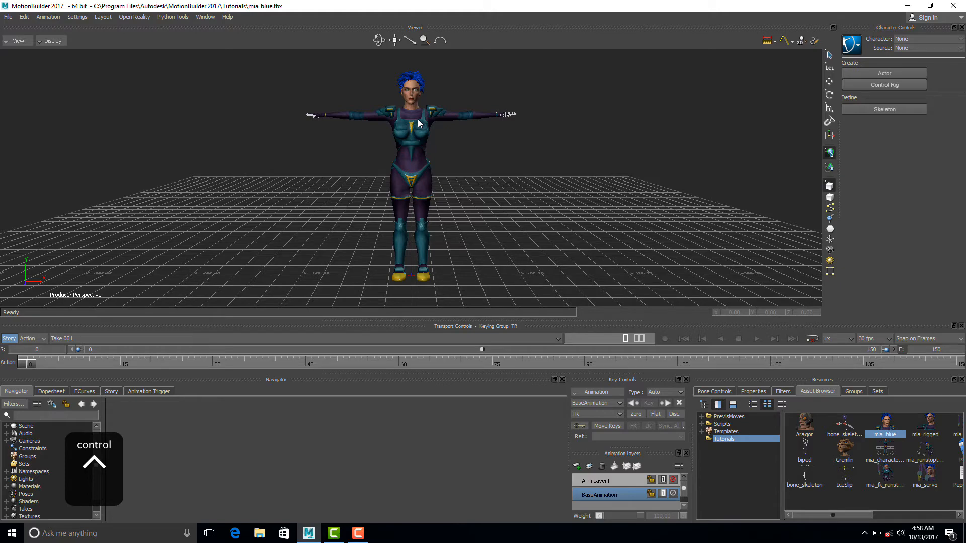
pyautogui.moveTo(414, 119)
pyautogui.keyDown('ctrl'); pyautogui.mouseDown()
pyautogui.moveTo(394, 131)
pyautogui.moveTo(474, 112)
pyautogui.moveTo(378, 114)
pyautogui.moveTo(511, 98)
pyautogui.moveTo(418, 117)
pyautogui.mouseUp(); pyautogui.keyUp('ctrl')
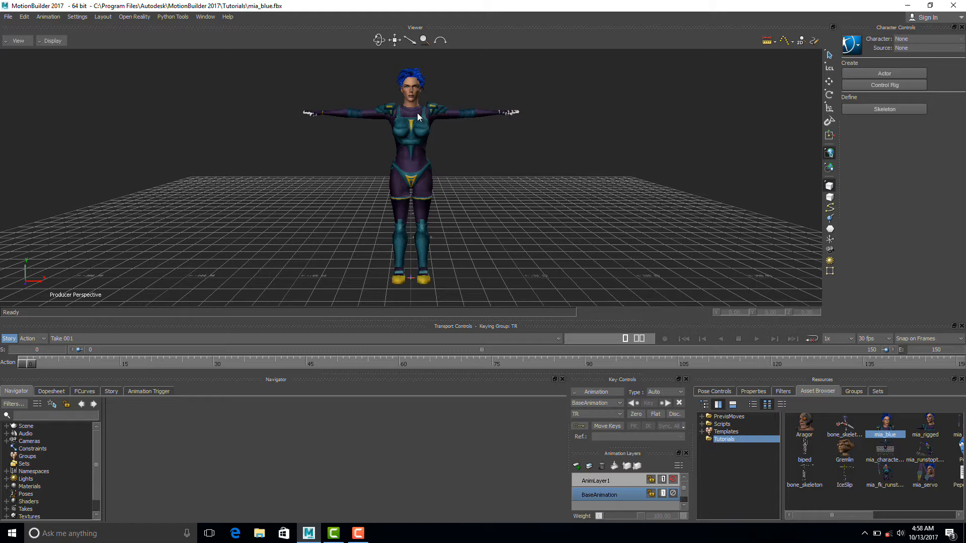
pyautogui.press('shift')
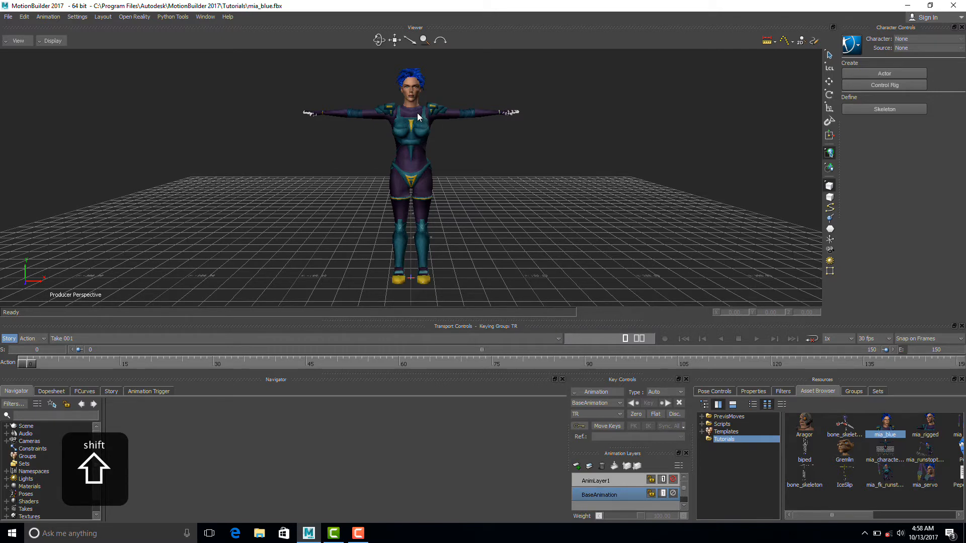
pyautogui.moveTo(417, 112)
pyautogui.keyDown('shift'); pyautogui.mouseDown()
pyautogui.moveTo(466, 111)
pyautogui.moveTo(331, 128)
pyautogui.moveTo(500, 117)
pyautogui.moveTo(382, 118)
pyautogui.moveTo(391, 74)
pyautogui.moveTo(404, 160)
pyautogui.moveTo(416, 104)
pyautogui.mouseUp(); pyautogui.keyUp('shift')
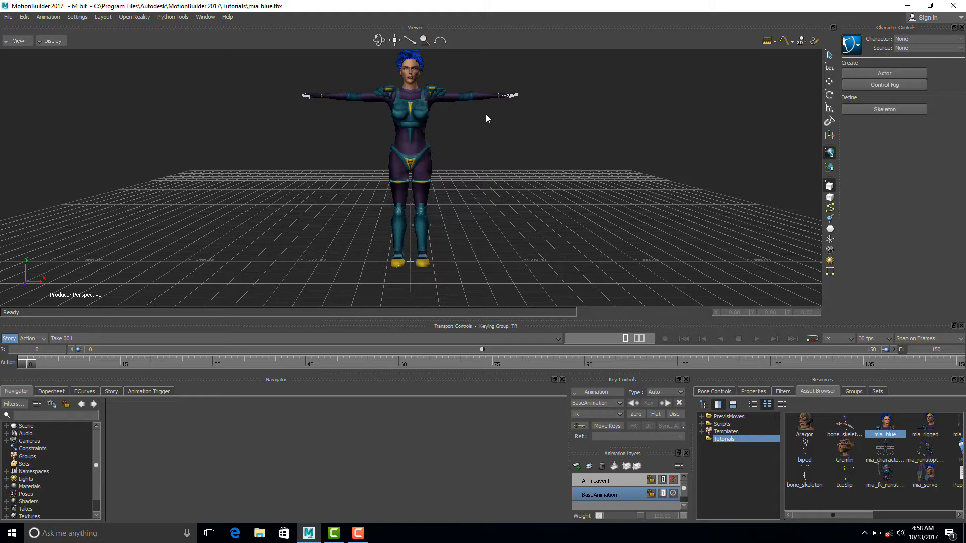
pyautogui.keyDown('ctrl'); pyautogui.keyDown('shift'); pyautogui.moveTo(485, 119); pyautogui.dragTo(469, 94); pyautogui.keyUp('shift'); pyautogui.keyUp('ctrl')
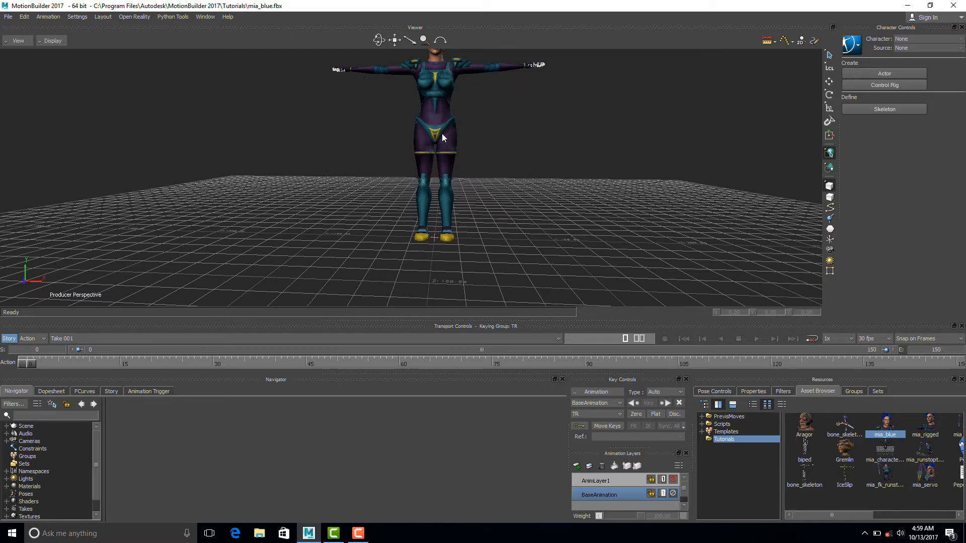
pyautogui.keyDown('ctrl'); pyautogui.moveTo(441, 134); pyautogui.dragTo(412, 132); pyautogui.keyUp('ctrl')
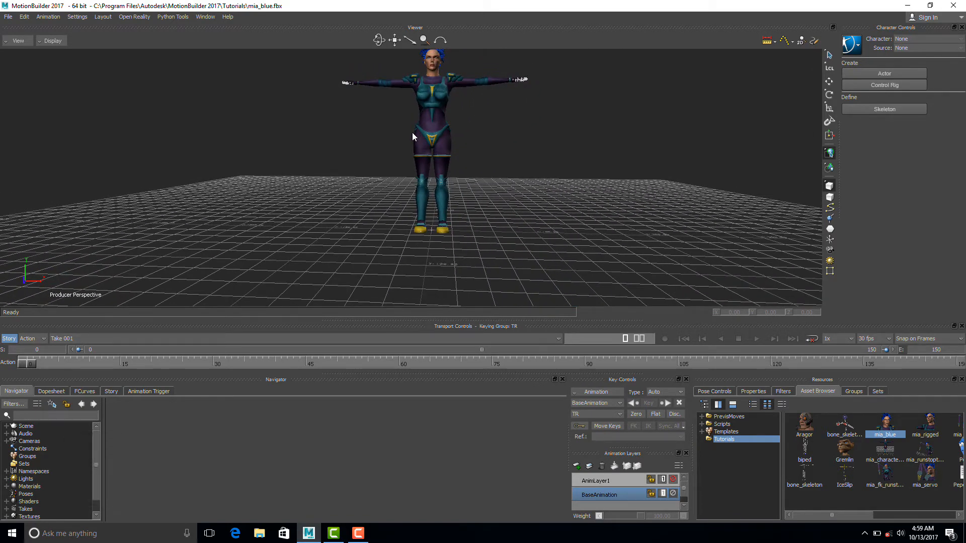
pyautogui.hotkey('ctrl', 'shift')
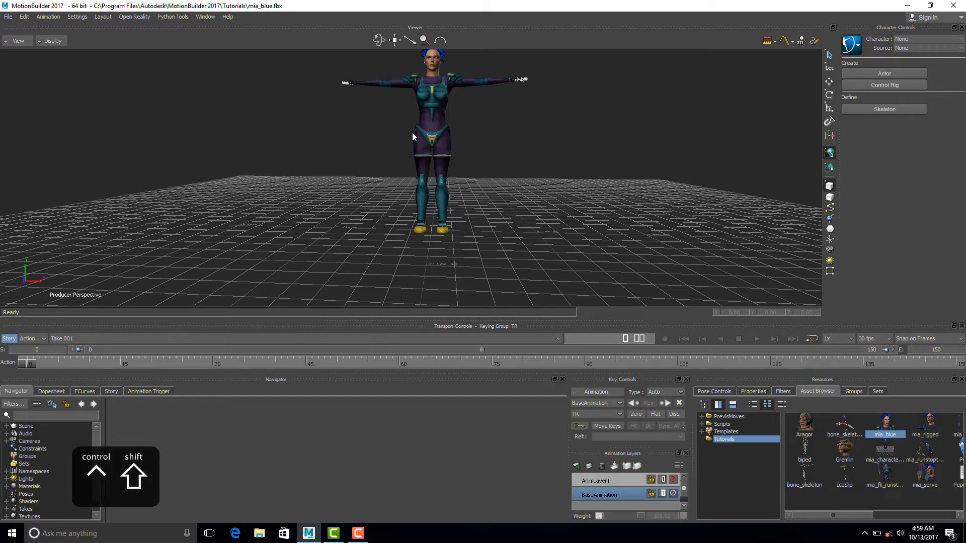
pyautogui.keyDown('ctrl'); pyautogui.keyDown('shift'); pyautogui.moveTo(394, 134); pyautogui.dragTo(363, 158); pyautogui.keyUp('shift'); pyautogui.keyUp('ctrl')
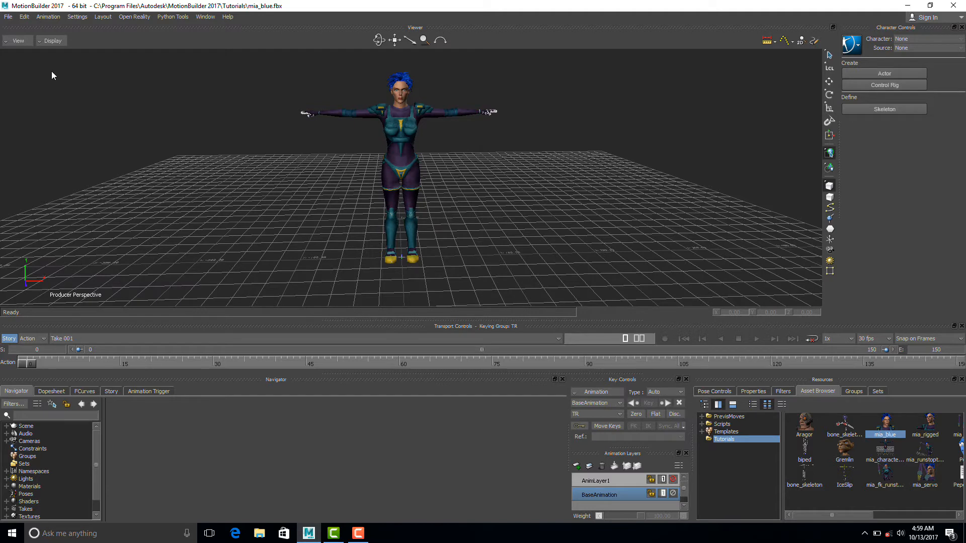
# Switch the viewport display mode to X-Ray to reveal the character's skeleton through the mesh.
pyautogui.click(51, 42)
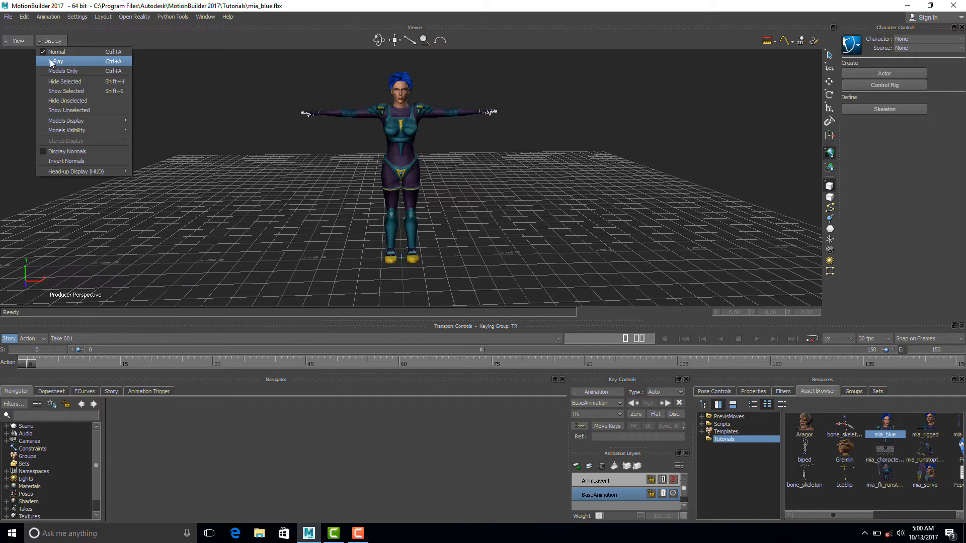
pyautogui.hotkey('ctrl', 'a')
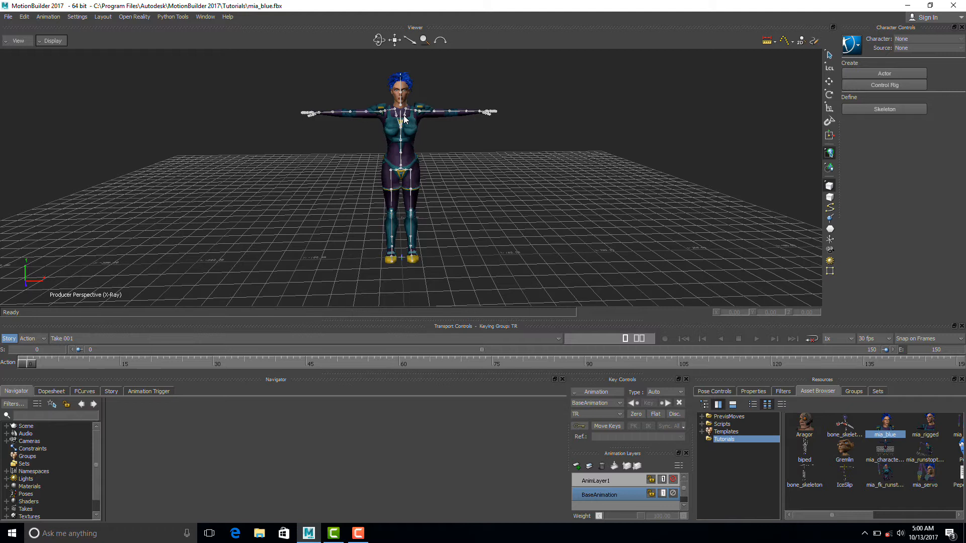
# Translate the character's left hand joint straight down to about Y 83 and inspect the arm's deformation.
pyautogui.press('t')
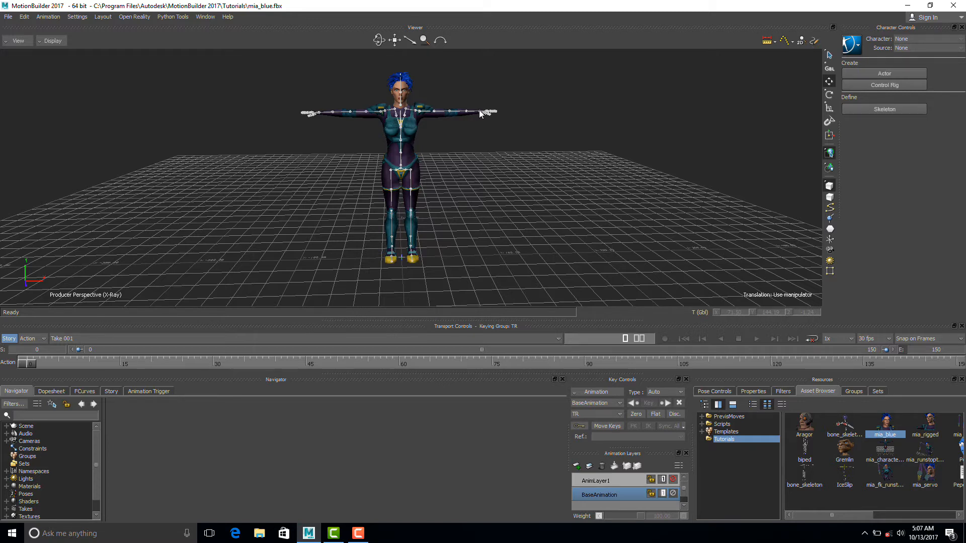
pyautogui.click(479, 110)
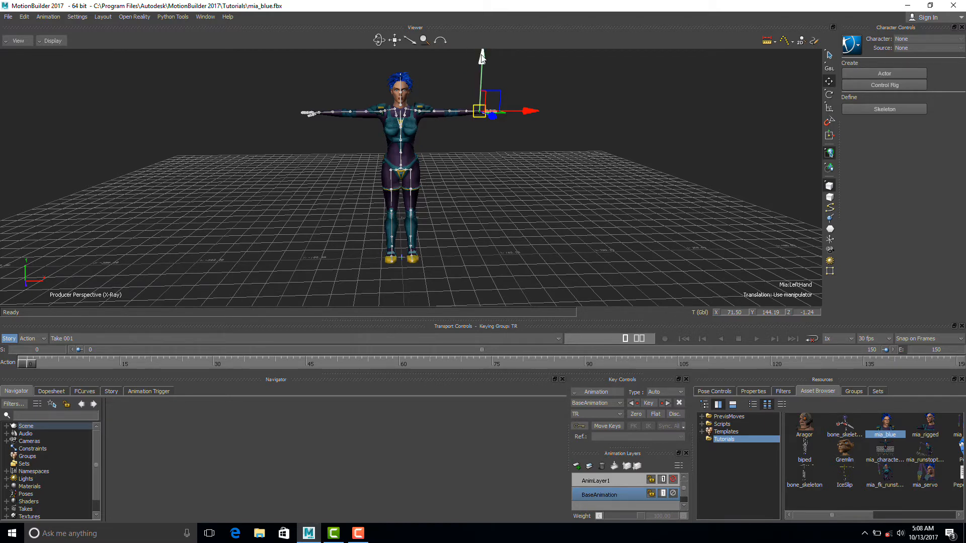
pyautogui.moveTo(481, 57); pyautogui.dragTo(466, 126)
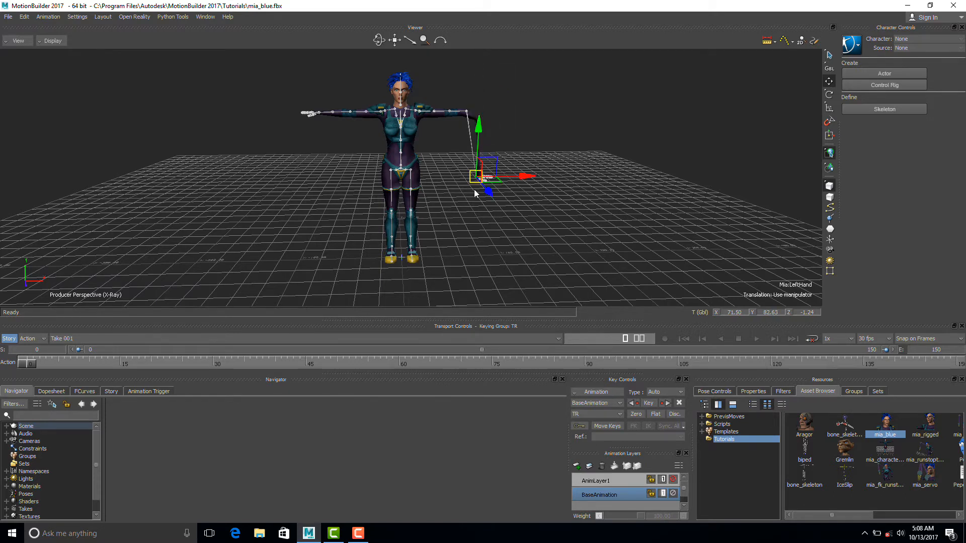
pyautogui.click(507, 142)
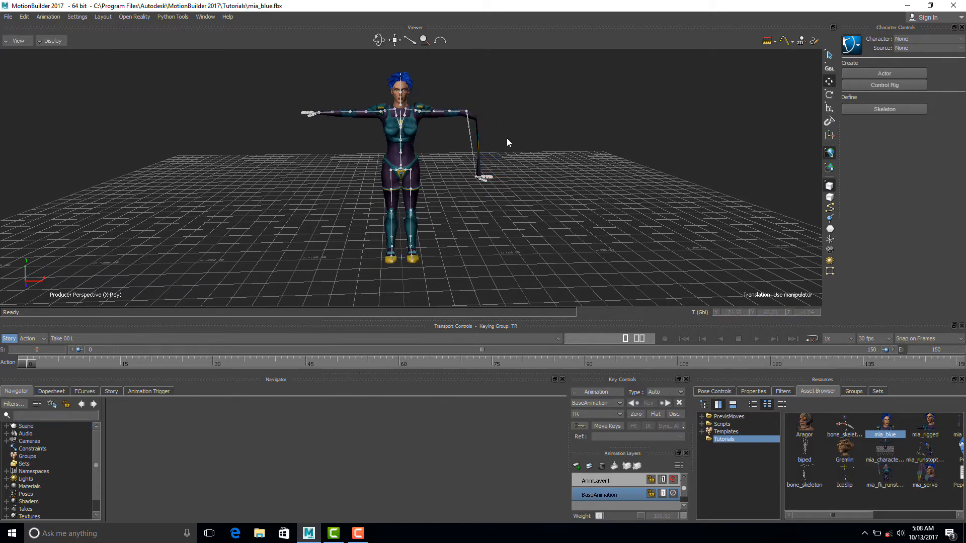
pyautogui.click(481, 172)
pyautogui.click(602, 157)
# Undo the left hand joint's translation and the selection changes made after it.
pyautogui.hotkey('ctrl', 'z')
pyautogui.hotkey('ctrl', 'z')
pyautogui.hotkey('ctrl', 'z')
pyautogui.hotkey('ctrl', 'z')
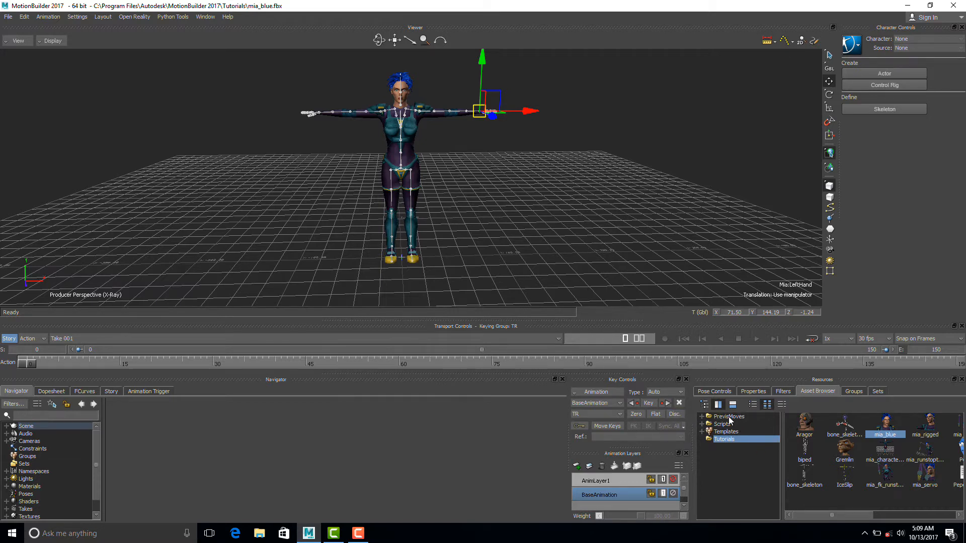
# Browse the asset library to the Characters templates and select the Character template.
pyautogui.click(701, 432)
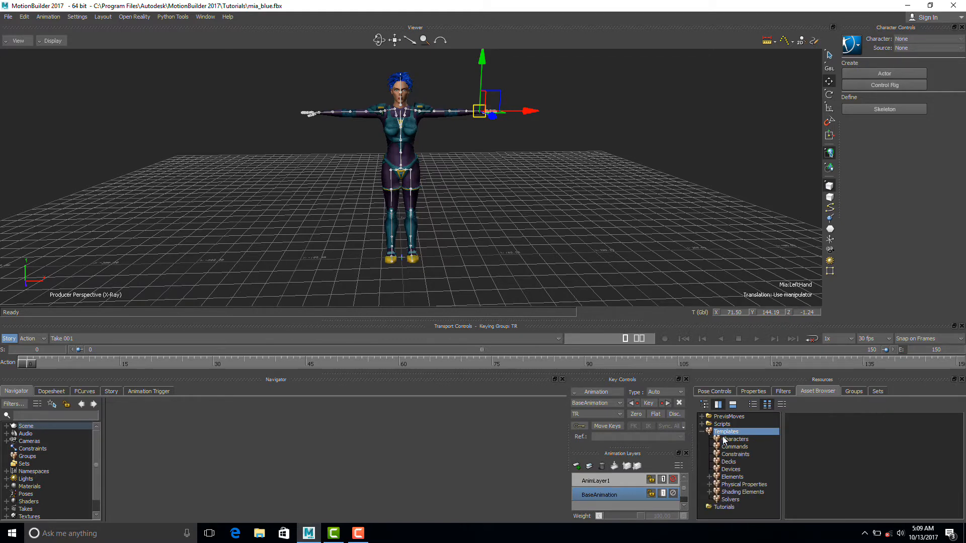
pyautogui.click(731, 441)
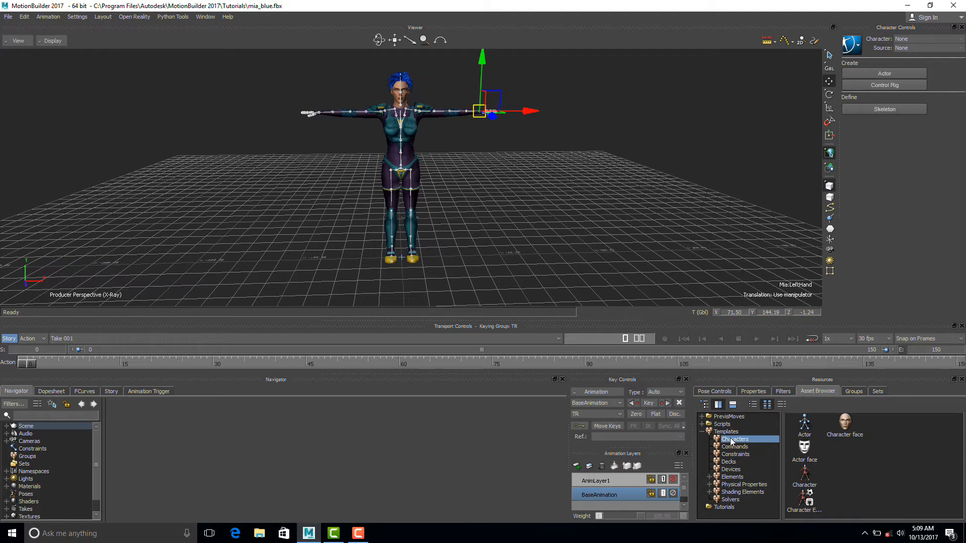
pyautogui.click(805, 477)
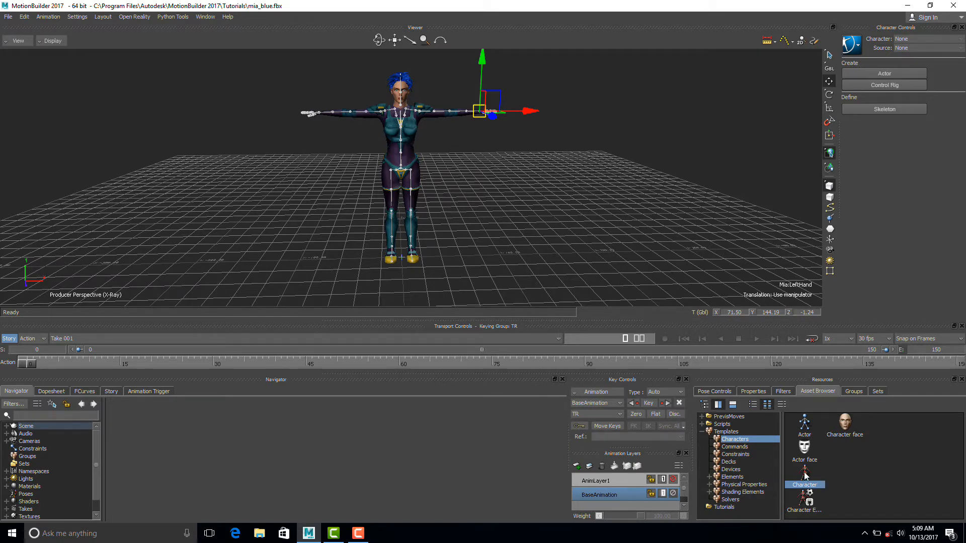
# Apply the Character template to the model's right upper leg joint and characterize the skeleton as a Biped.
pyautogui.moveTo(804, 472); pyautogui.dragTo(648, 283)
pyautogui.moveTo(418, 146); pyautogui.dragTo(413, 146)
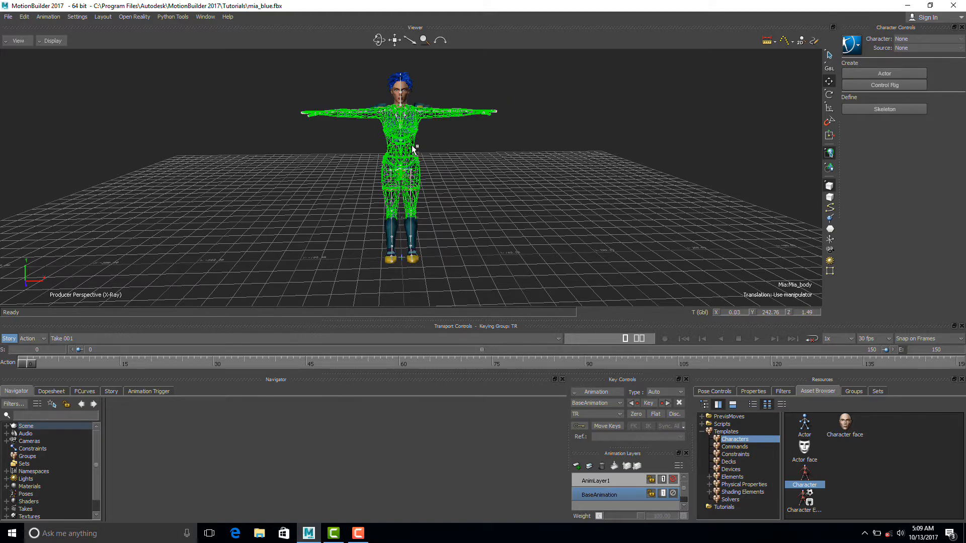
pyautogui.moveTo(412, 146); pyautogui.dragTo(413, 145)
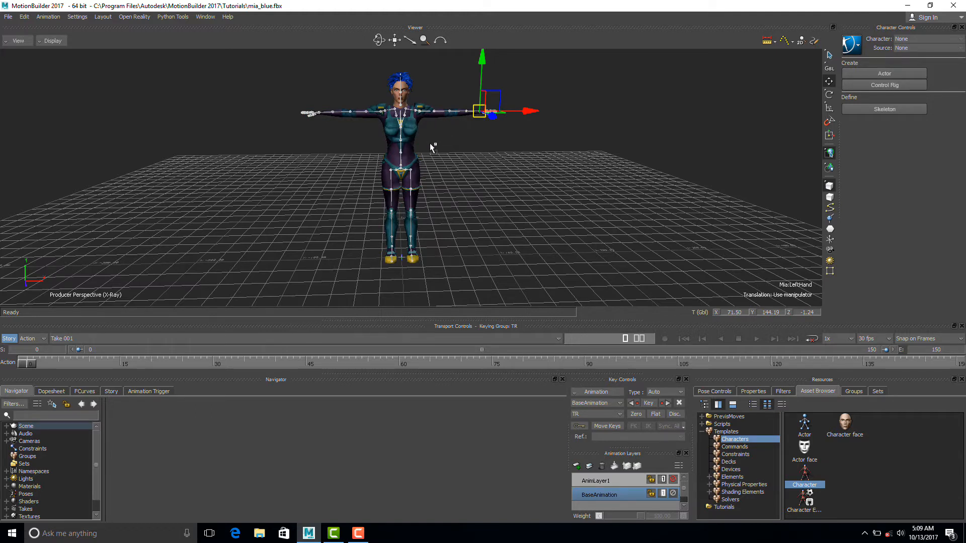
pyautogui.click(406, 144)
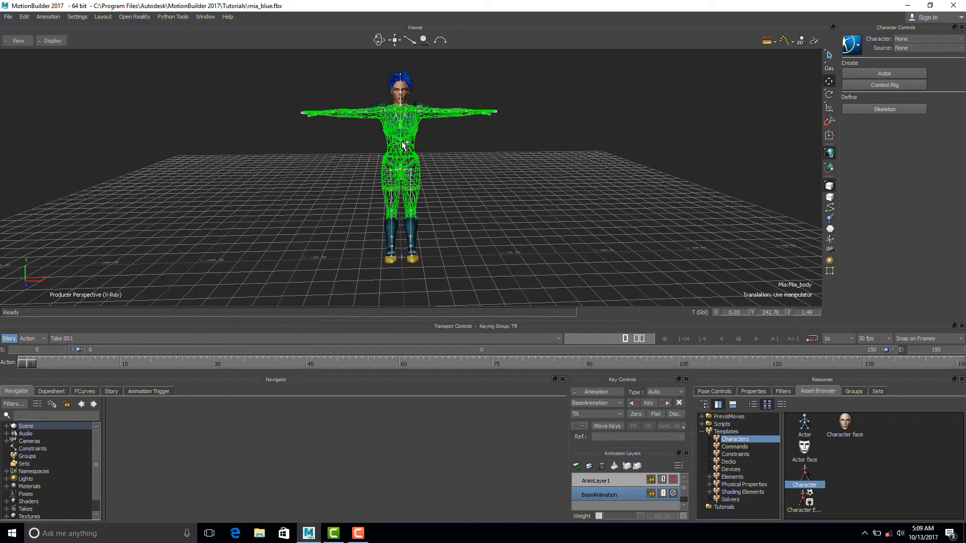
pyautogui.click(402, 142)
pyautogui.moveTo(401, 141); pyautogui.dragTo(438, 168)
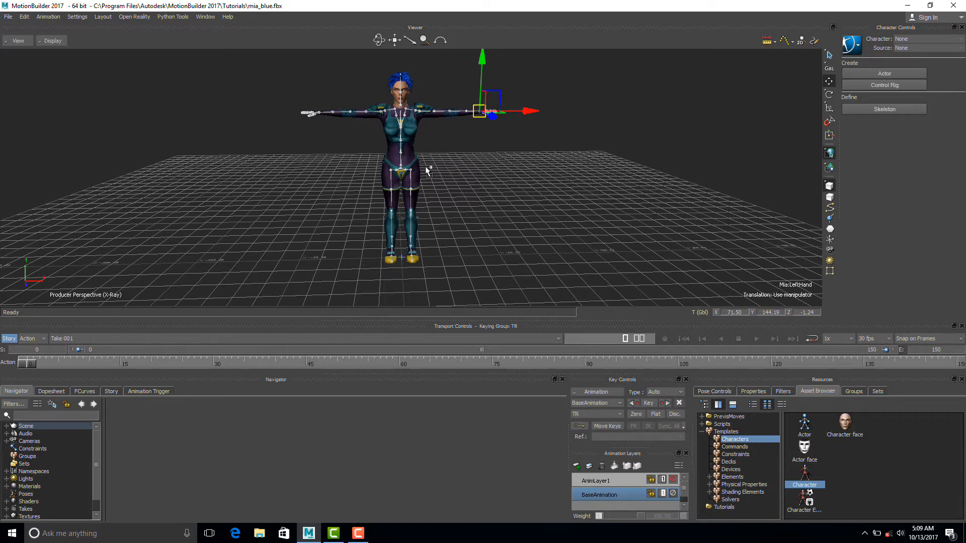
pyautogui.moveTo(426, 168); pyautogui.dragTo(392, 174)
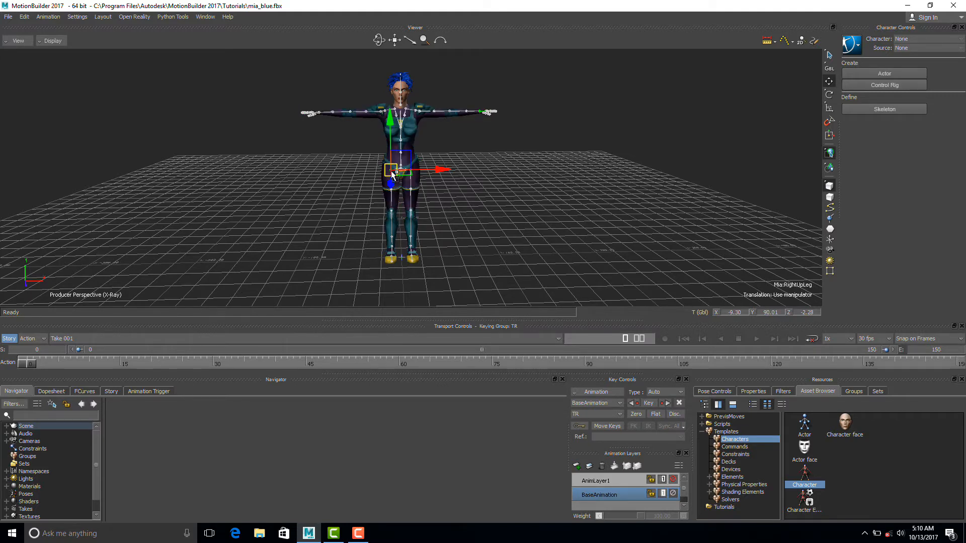
pyautogui.moveTo(392, 173); pyautogui.dragTo(392, 174)
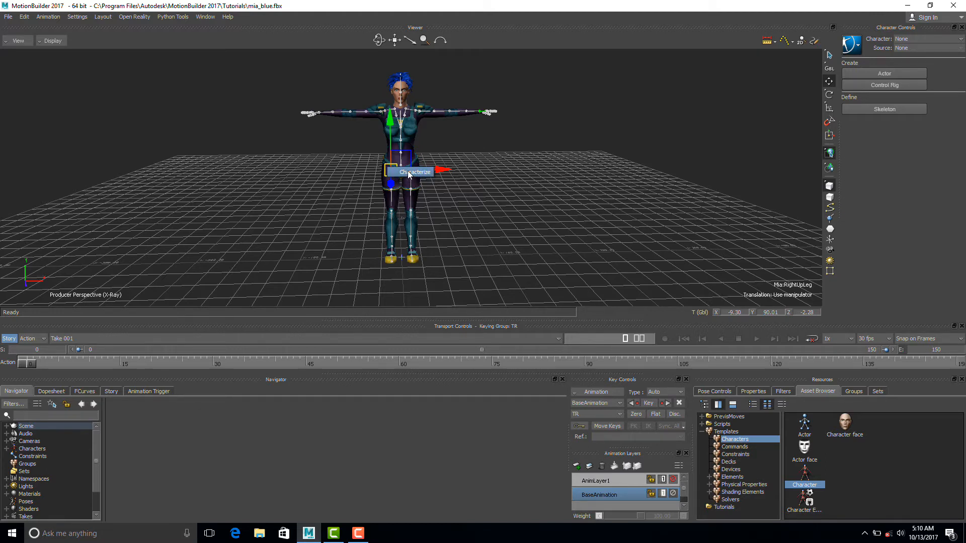
pyautogui.click(408, 173)
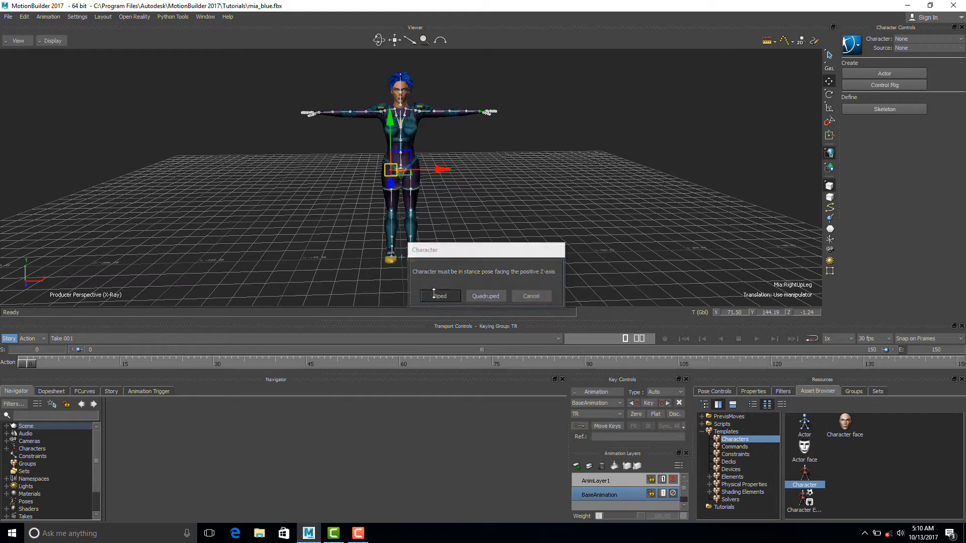
pyautogui.click(436, 295)
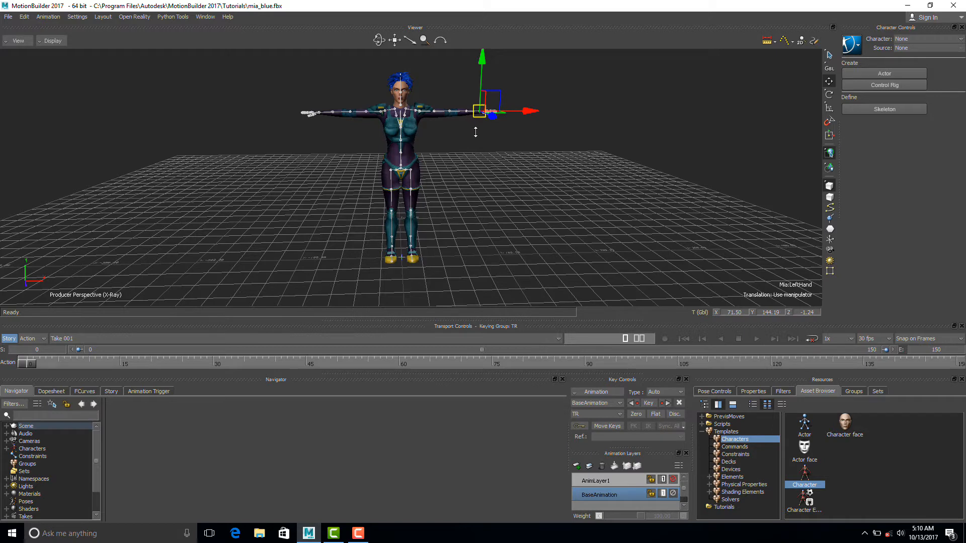
# Test translating the left hand joint straight down to about Y 83 on the characterized skeleton, and undo the move.
pyautogui.moveTo(476, 69); pyautogui.dragTo(472, 127)
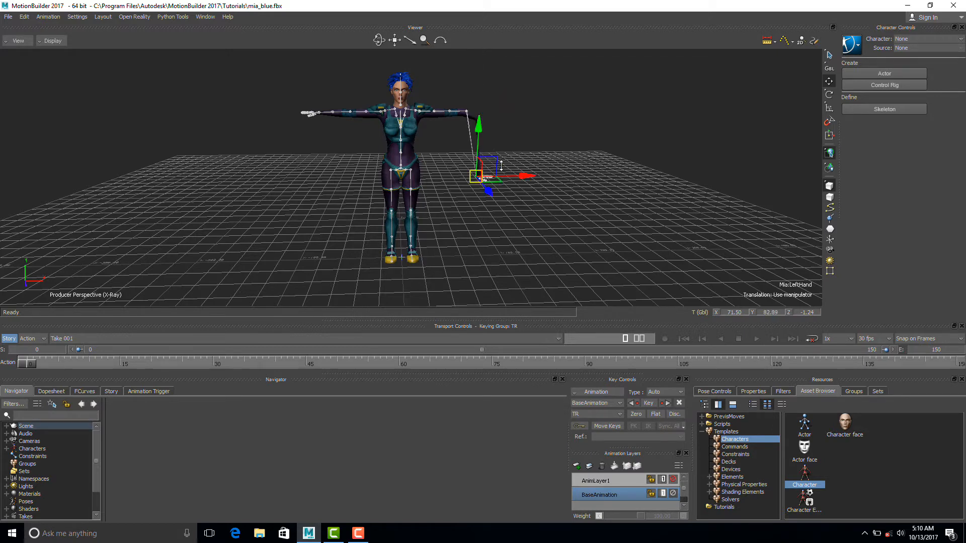
pyautogui.click(503, 134)
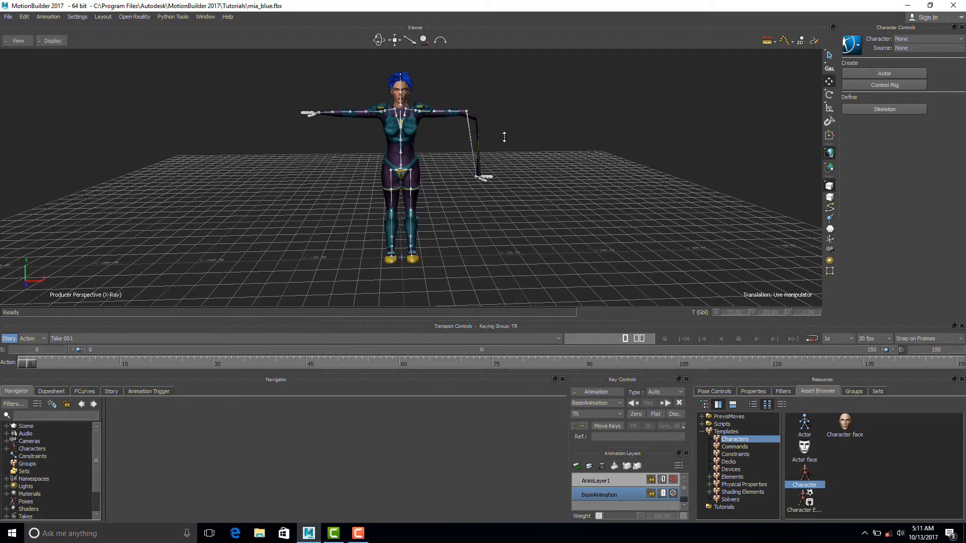
pyautogui.hotkey('ctrl', 'z')
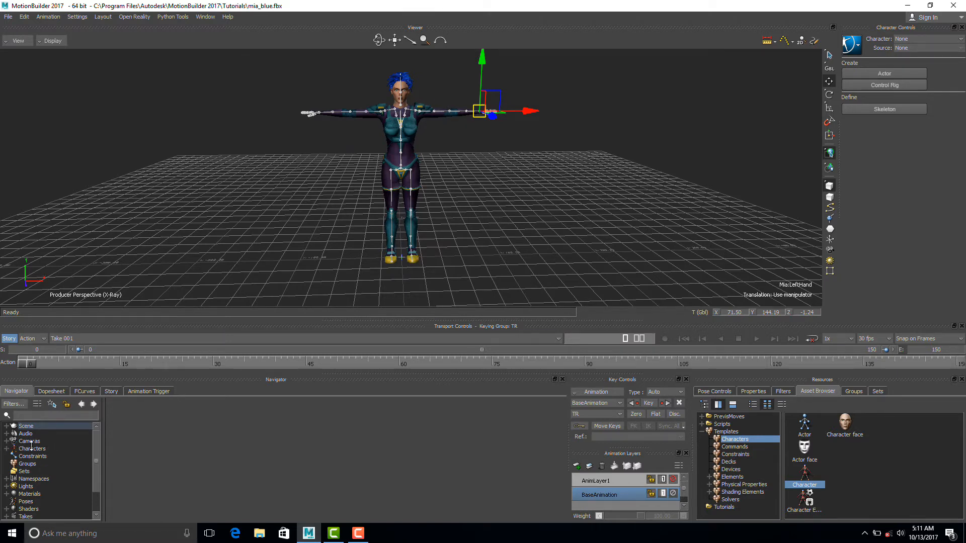
# Rename the new character in the scene's Characters list to Mia.
pyautogui.click(6, 448)
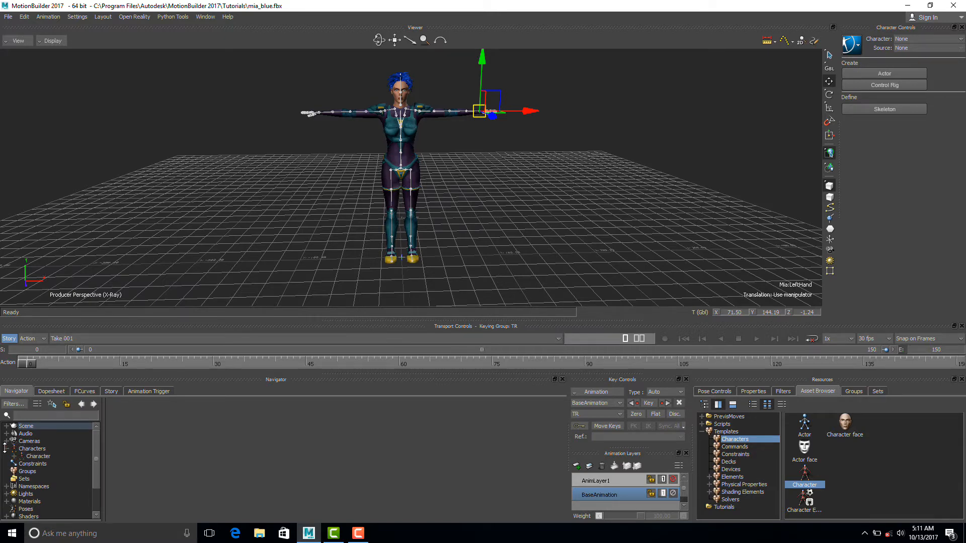
pyautogui.click(35, 455)
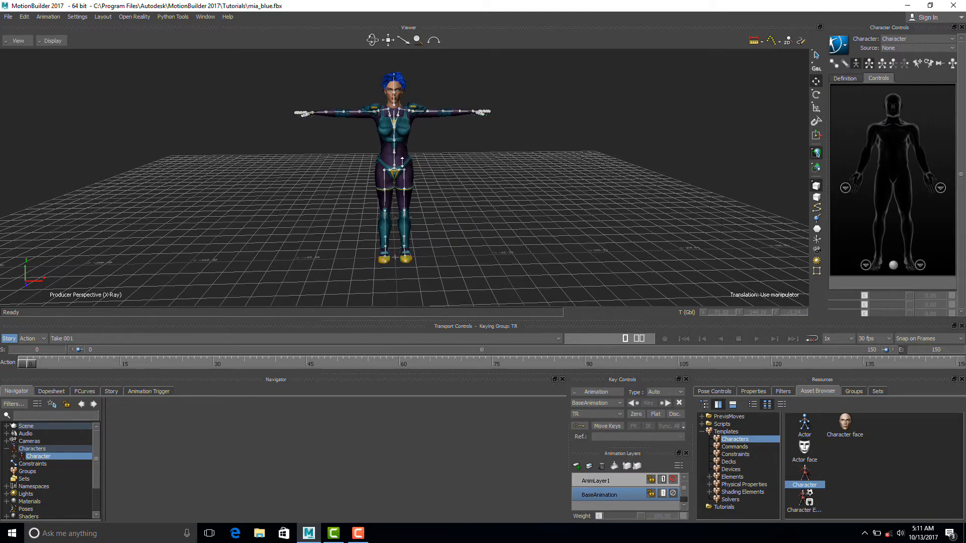
pyautogui.rightClick(35, 452)
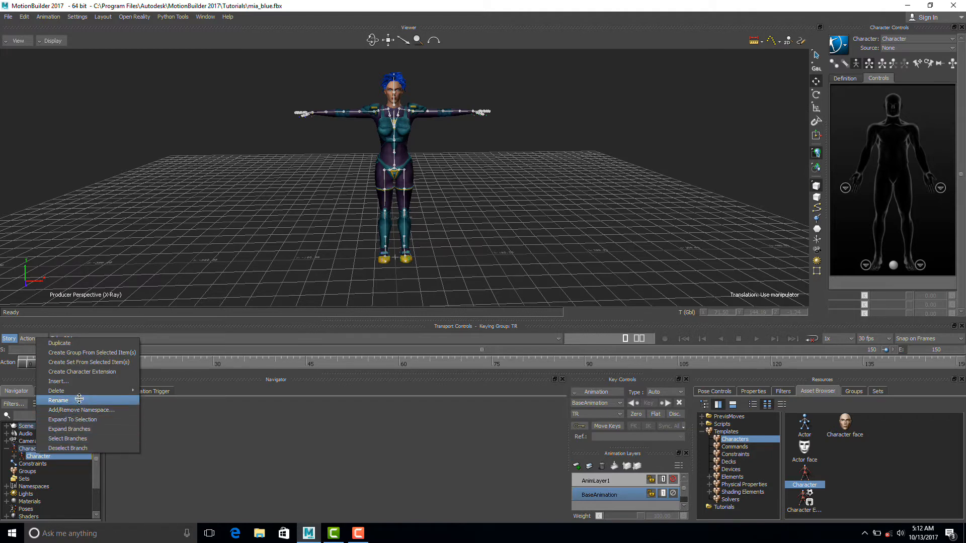
pyautogui.click(79, 400)
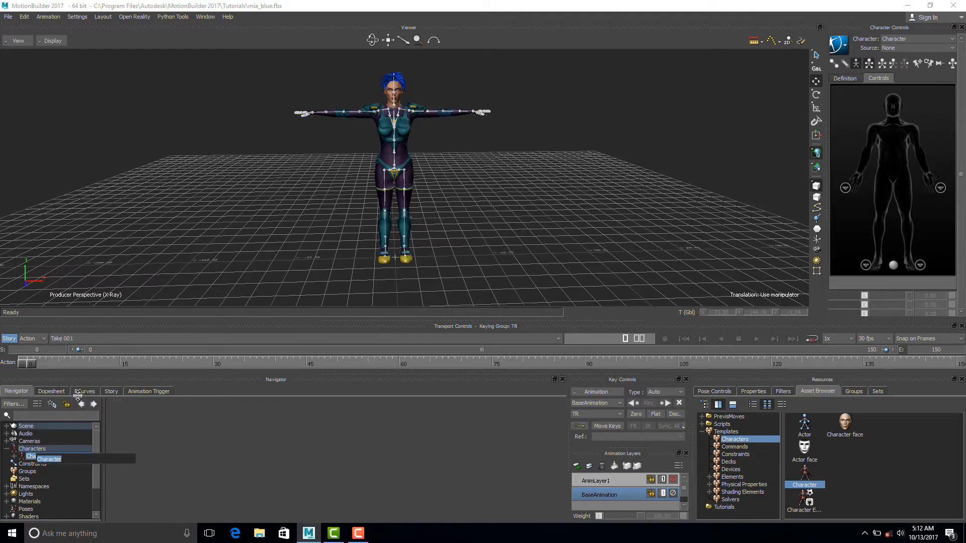
pyautogui.write('Mia')
pyautogui.press('Return')
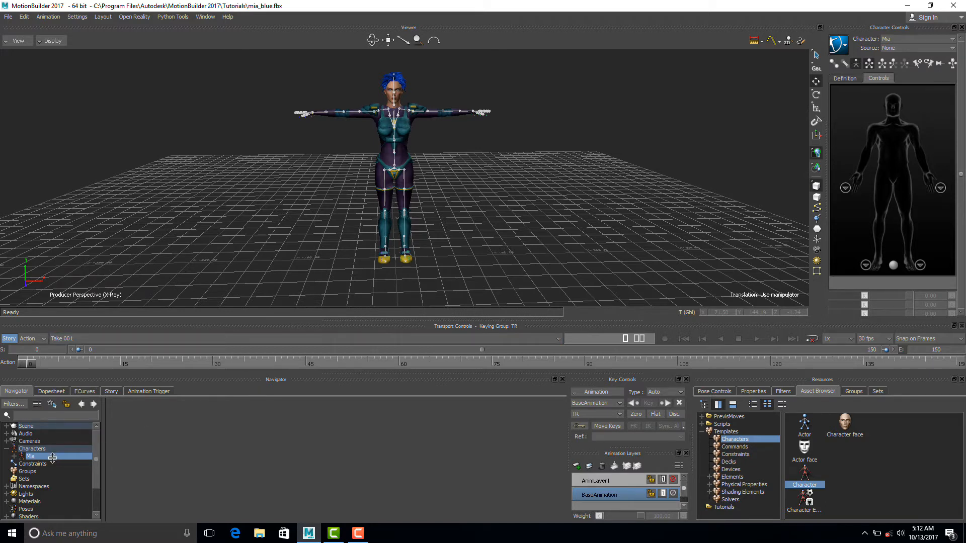
# Set the active character to None in the character controls.
pyautogui.click(920, 40)
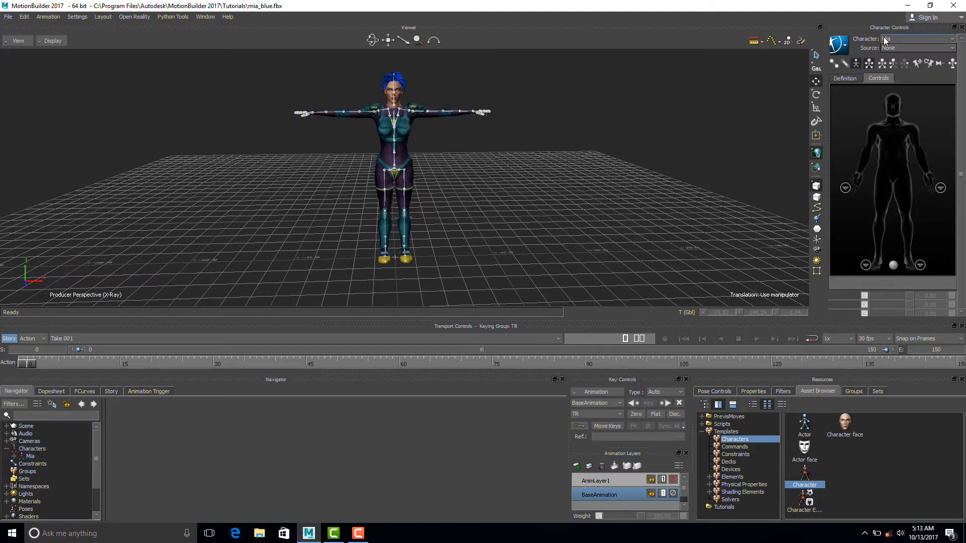
pyautogui.click(884, 39)
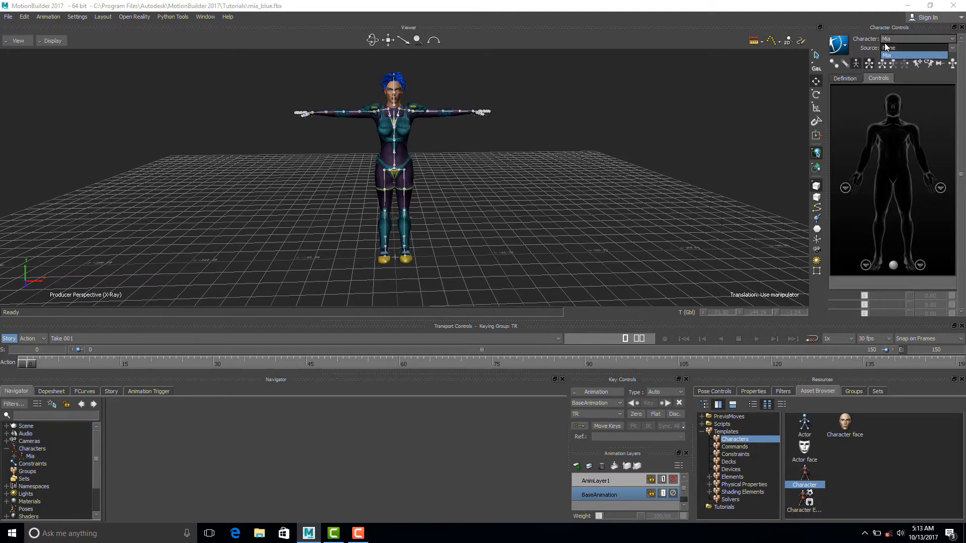
pyautogui.click(884, 48)
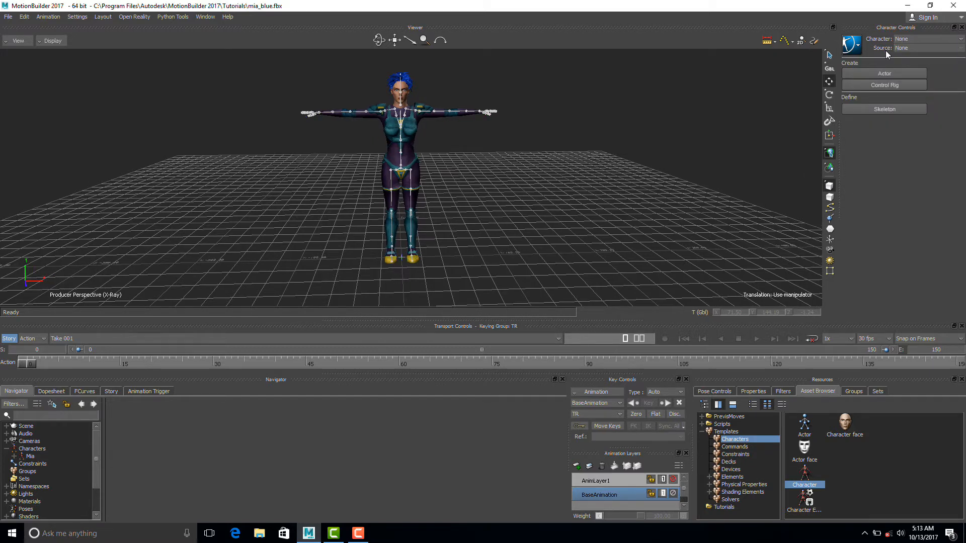
# Make Mia the active character and create an FK/IK control rig as its source.
pyautogui.click(909, 38)
pyautogui.click(899, 56)
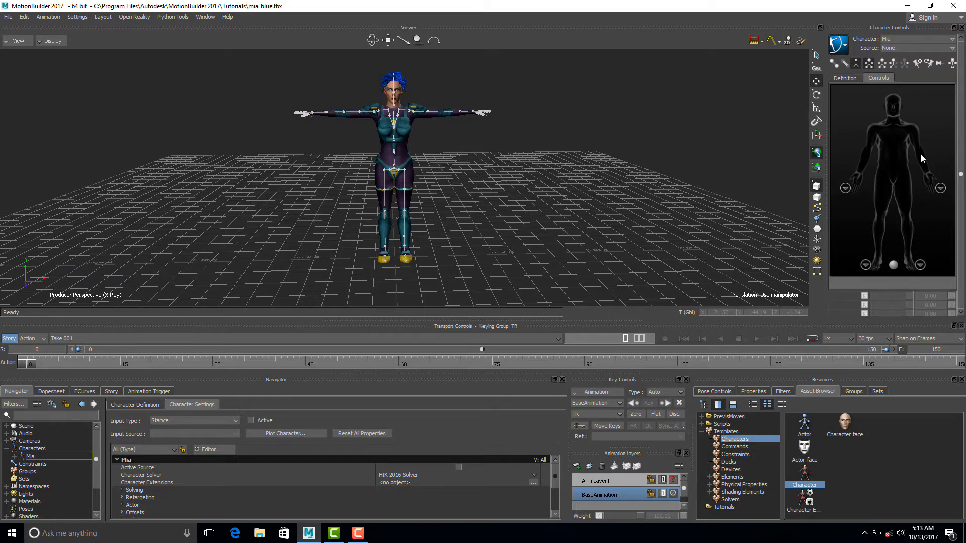
pyautogui.click(889, 48)
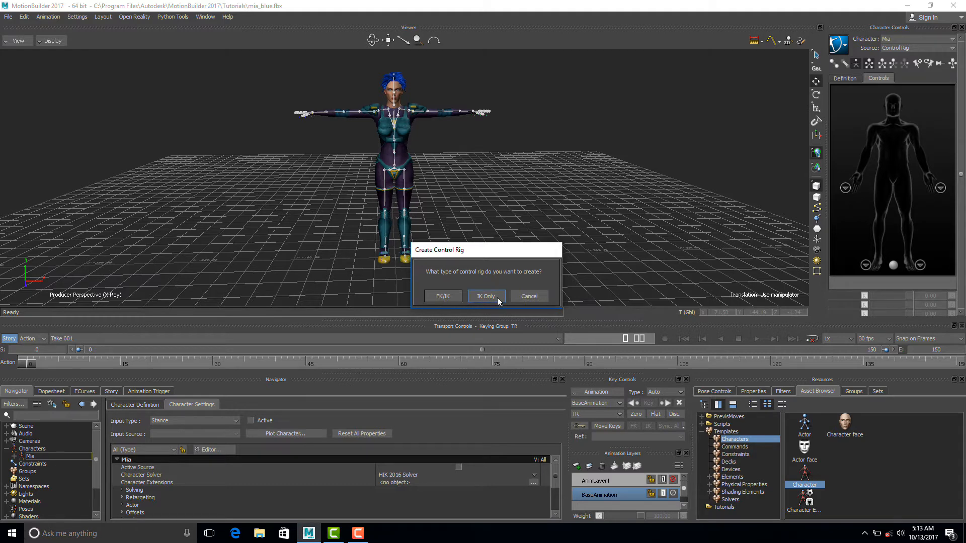
pyautogui.click(438, 297)
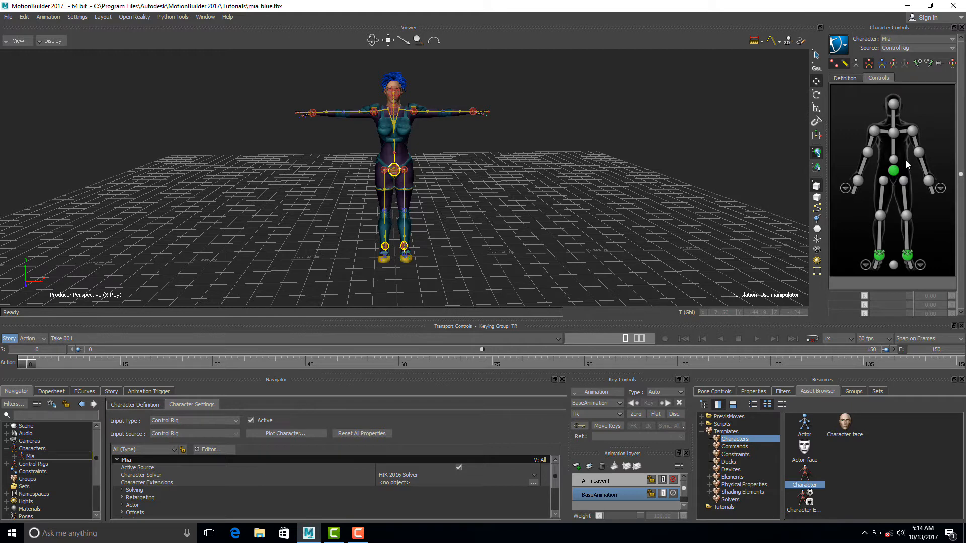
# Test the rig by translating the left wrist effector straight down to about Y 64, and inspect the pose from the side.
pyautogui.click(474, 111)
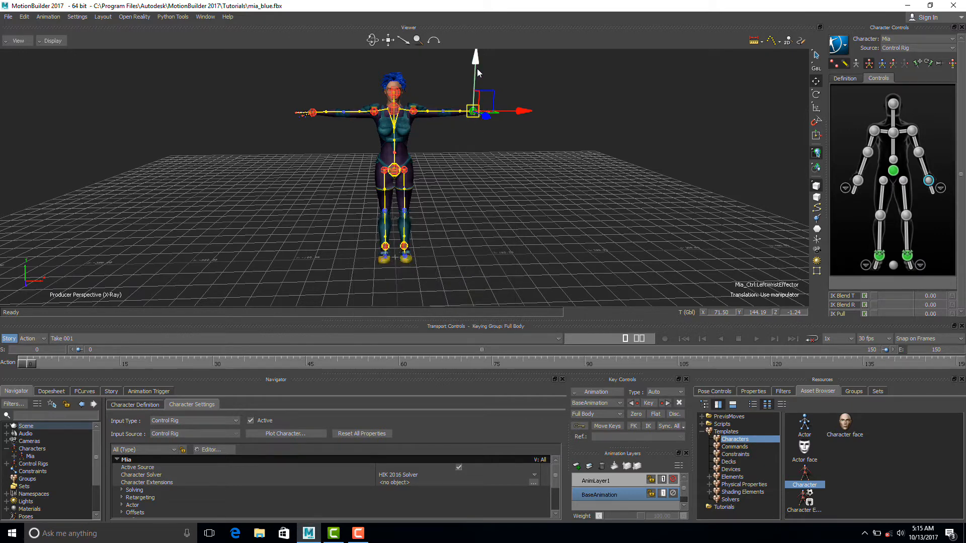
pyautogui.moveTo(475, 61); pyautogui.dragTo(459, 149)
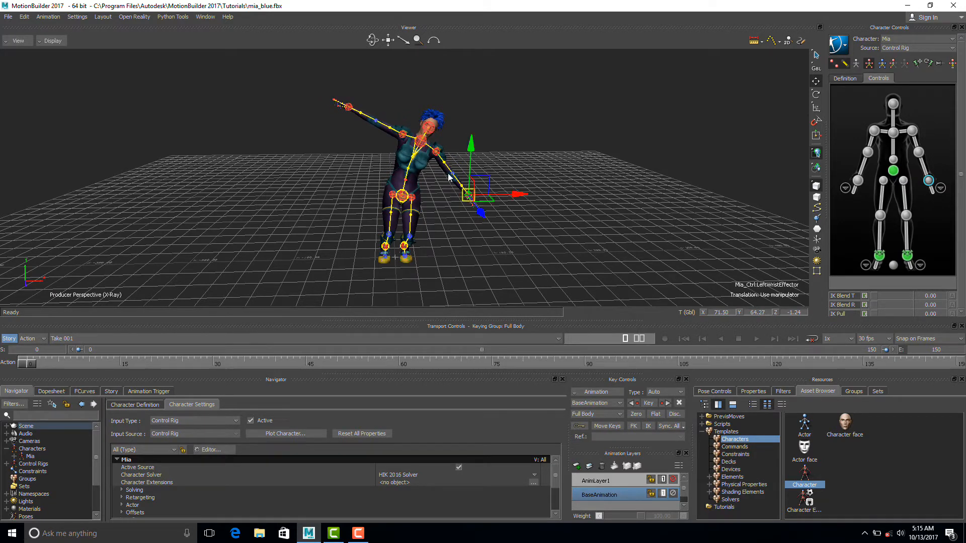
pyautogui.keyDown('ctrl'); pyautogui.keyDown('shift'); pyautogui.moveTo(489, 233); pyautogui.dragTo(442, 196); pyautogui.keyUp('shift'); pyautogui.keyUp('ctrl')
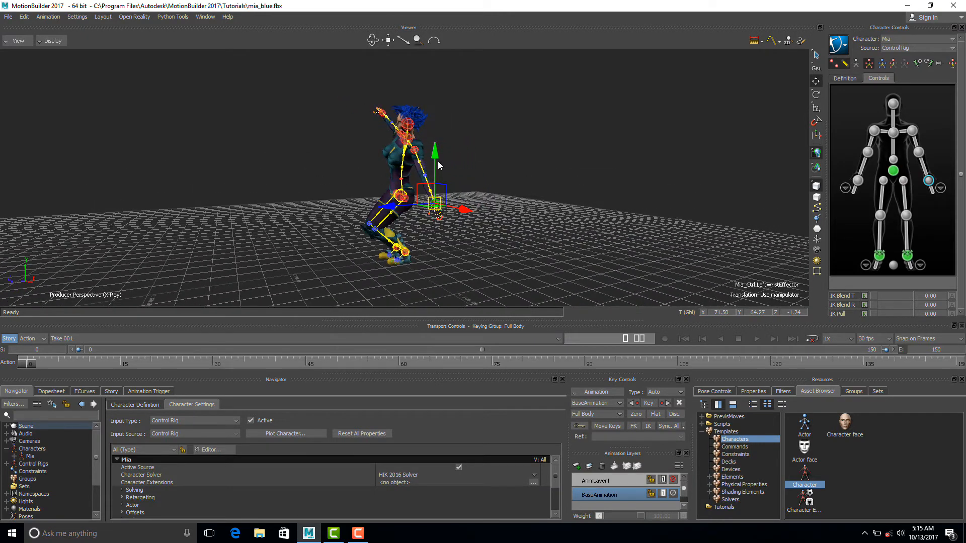
# Try raising the left wrist effector to about Y 85, undo it, and return the character to its stance pose.
pyautogui.moveTo(436, 161); pyautogui.dragTo(443, 129)
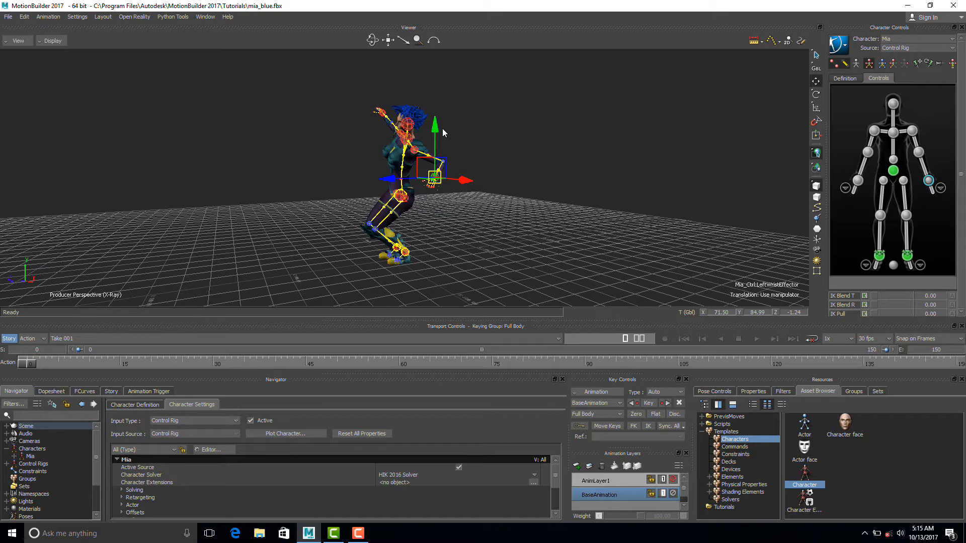
pyautogui.hotkey('ctrl', 'z')
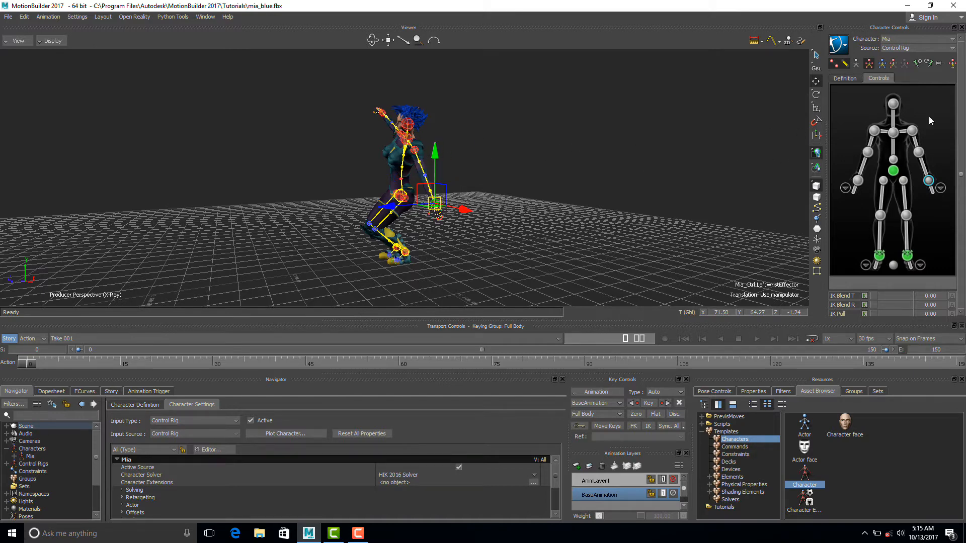
pyautogui.click(951, 64)
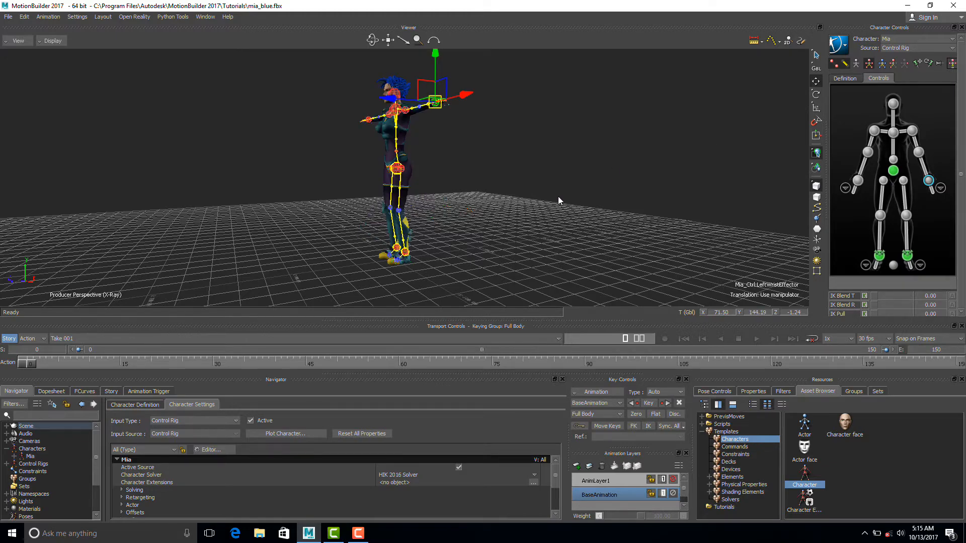
# Translate the left wrist effector to about Y 122, Z 22, and lower the hips effector to about Y 30.
pyautogui.keyDown('ctrl'); pyautogui.keyDown('shift'); pyautogui.moveTo(550, 196); pyautogui.dragTo(612, 200); pyautogui.keyUp('shift'); pyautogui.keyUp('ctrl')
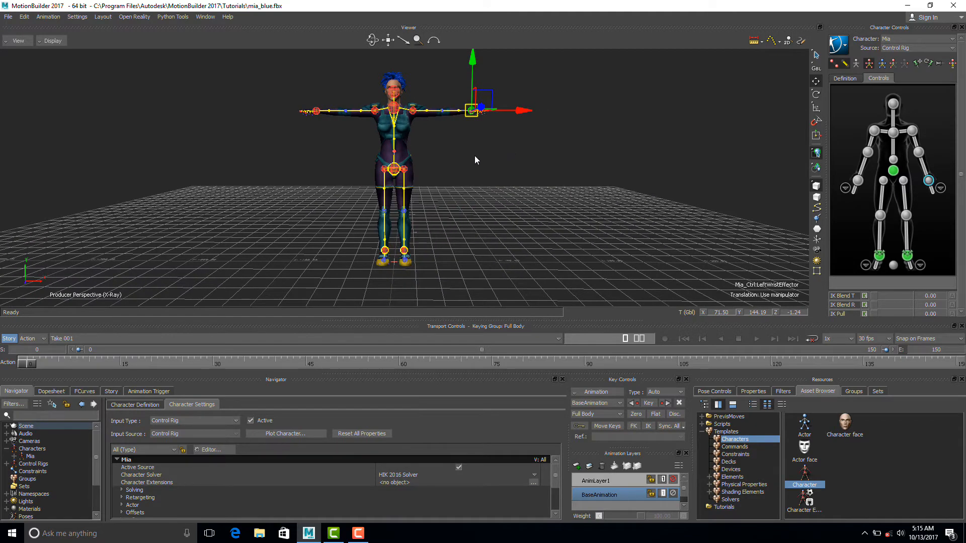
pyautogui.keyDown('ctrl'); pyautogui.keyDown('shift'); pyautogui.moveTo(500, 119); pyautogui.dragTo(436, 137); pyautogui.keyUp('shift'); pyautogui.keyUp('ctrl')
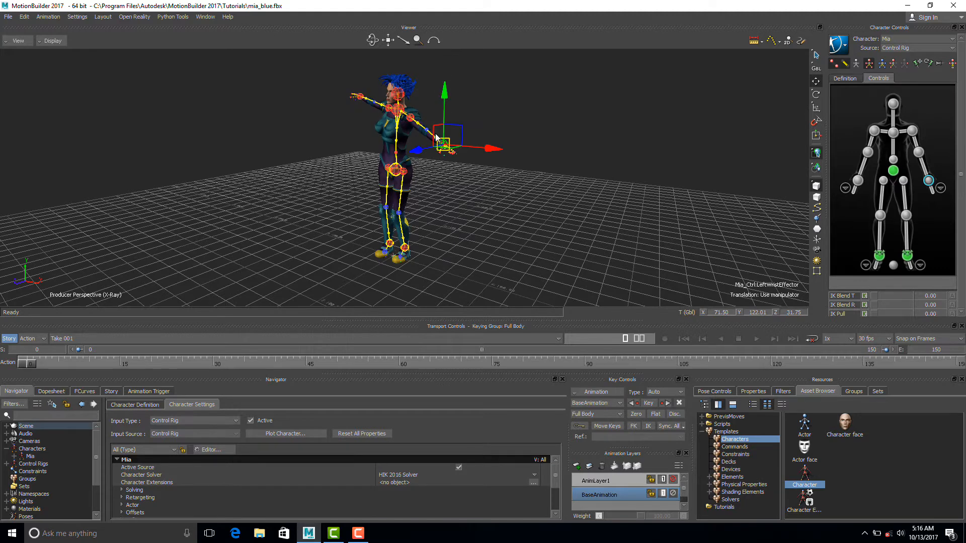
pyautogui.click(395, 170)
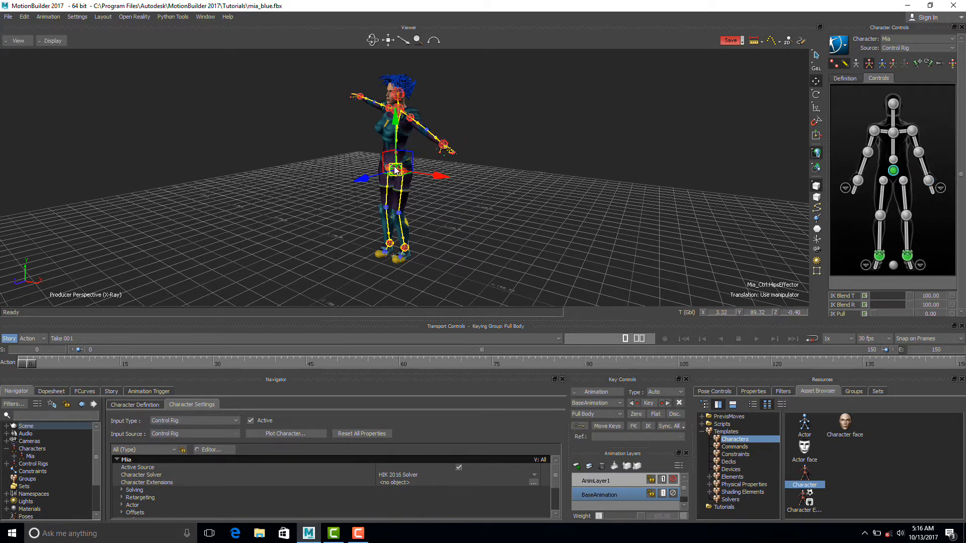
pyautogui.moveTo(395, 120); pyautogui.dragTo(373, 185)
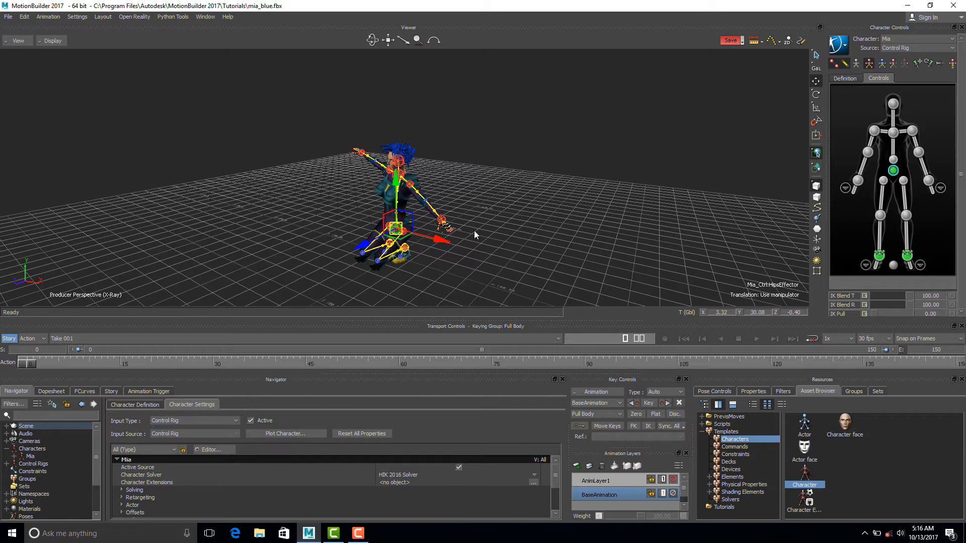
# Rotate the hips effector slightly to about X 7, and return the character to its stance pose.
pyautogui.click(816, 94)
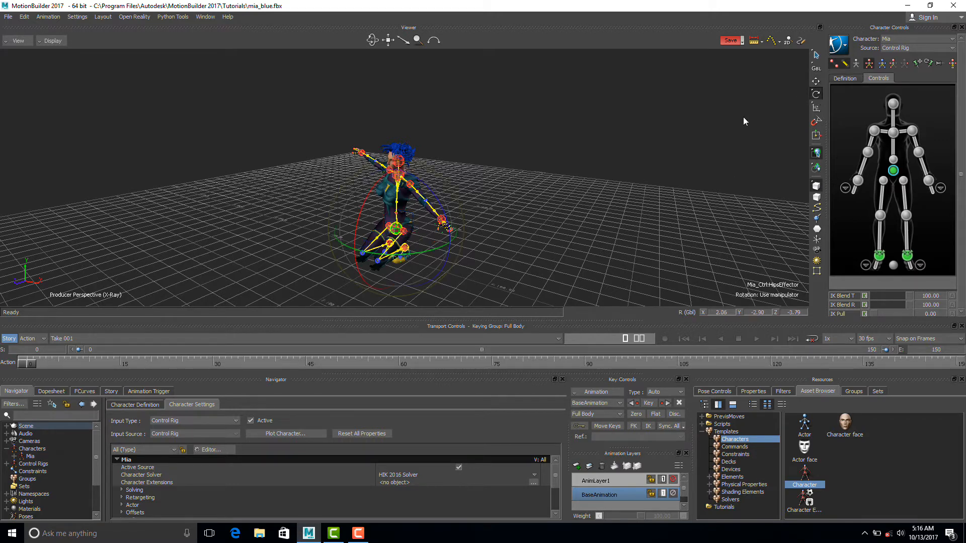
pyautogui.moveTo(374, 193)
pyautogui.mouseDown()
pyautogui.moveTo(351, 200)
pyautogui.moveTo(379, 192)
pyautogui.mouseUp()
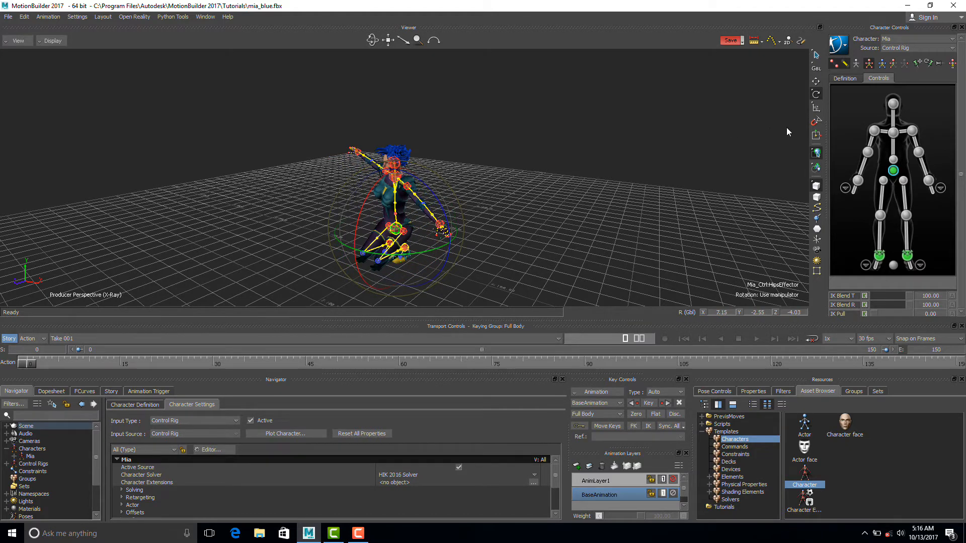
pyautogui.click(952, 64)
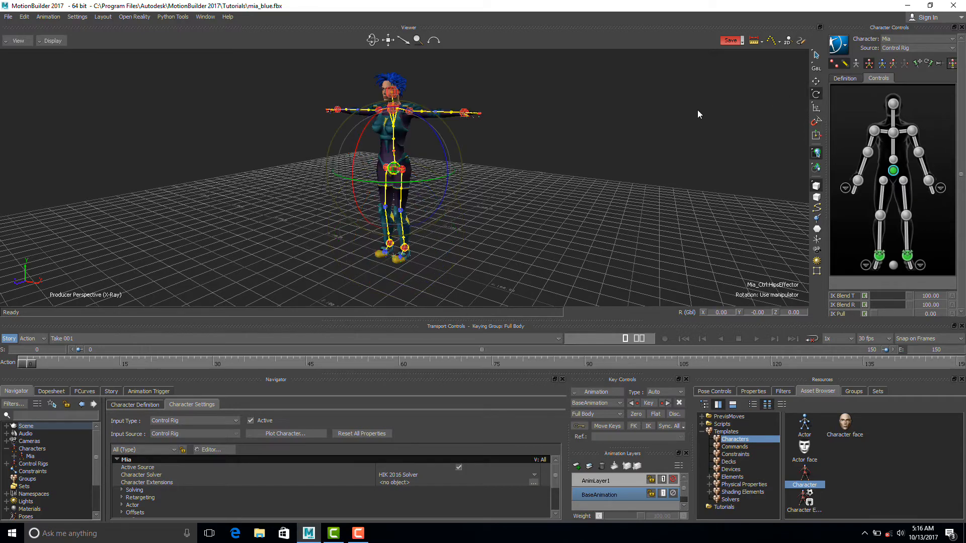
# Rotate the head effector about its X axis so the character's face tilts upward.
pyautogui.keyDown('ctrl'); pyautogui.keyDown('shift'); pyautogui.moveTo(543, 155); pyautogui.dragTo(647, 138); pyautogui.keyUp('shift'); pyautogui.keyUp('ctrl')
pyautogui.keyDown('shift'); pyautogui.moveTo(574, 133); pyautogui.dragTo(569, 228); pyautogui.keyUp('shift')
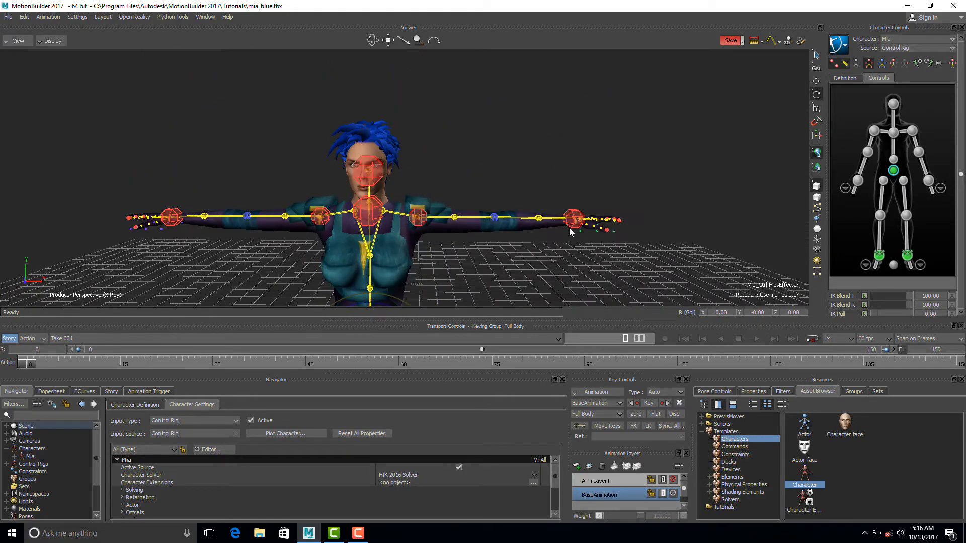
pyautogui.click(365, 174)
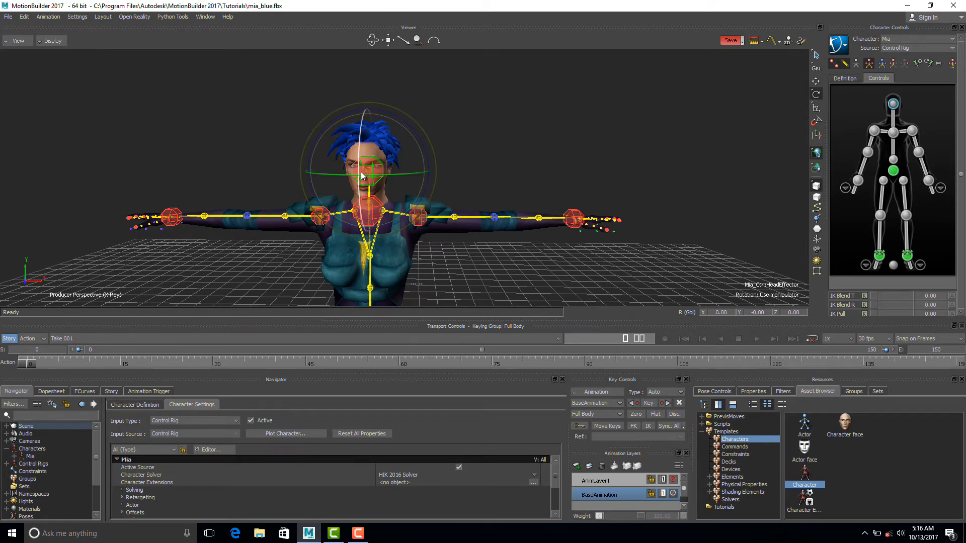
pyautogui.moveTo(359, 175); pyautogui.dragTo(363, 151)
# Lower both arms by rotating the left shoulder effector to about Z -68 and the right one to about Z 68.
pyautogui.click(417, 220)
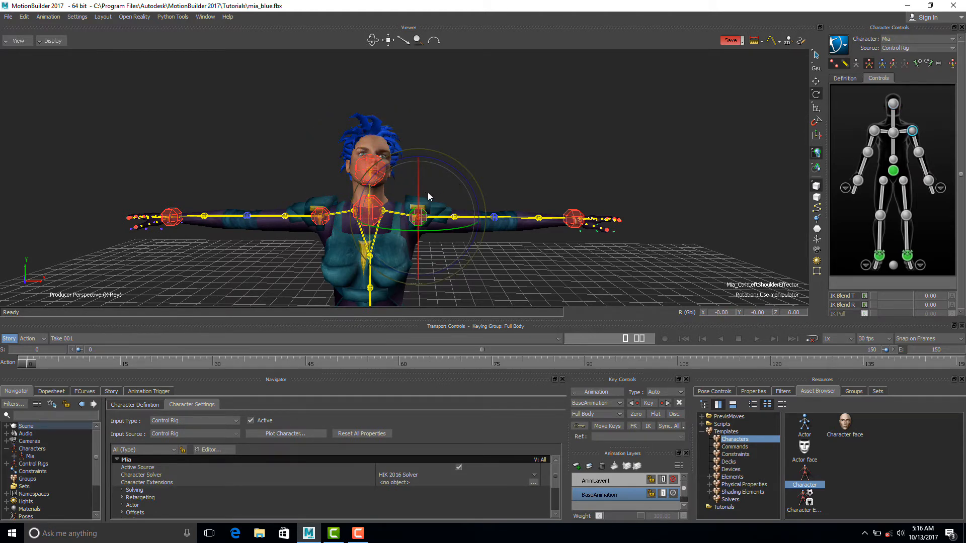
pyautogui.moveTo(457, 168); pyautogui.dragTo(394, 214)
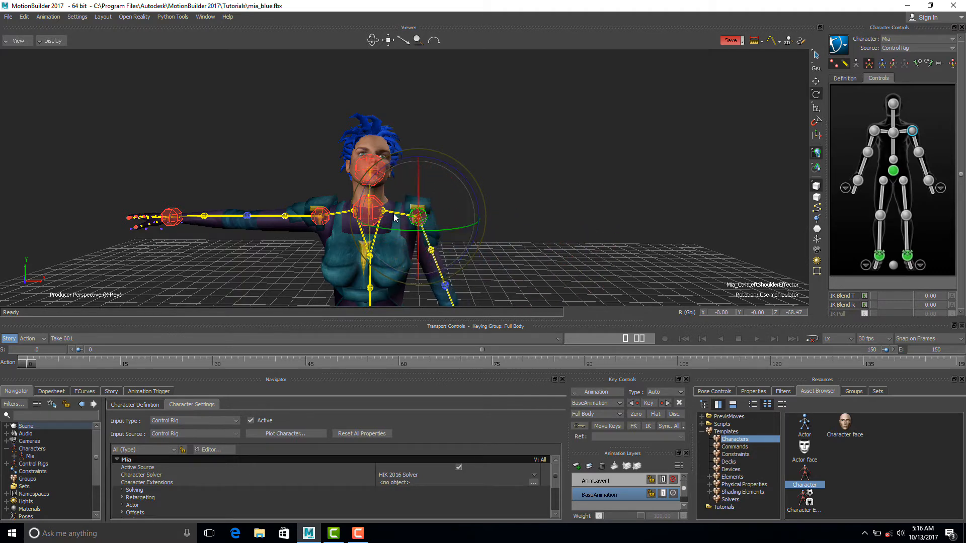
pyautogui.click(320, 216)
pyautogui.moveTo(308, 155); pyautogui.dragTo(269, 173)
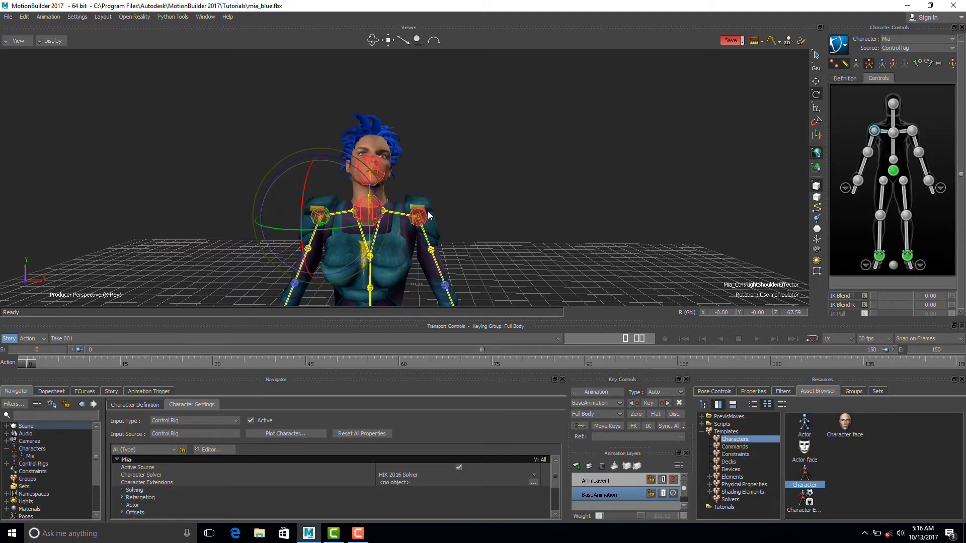
# Select the left ankle effector and switch its manipulator between rotation and translation, ending on translation.
pyautogui.keyDown('shift'); pyautogui.moveTo(456, 210); pyautogui.dragTo(442, 156); pyautogui.keyUp('shift')
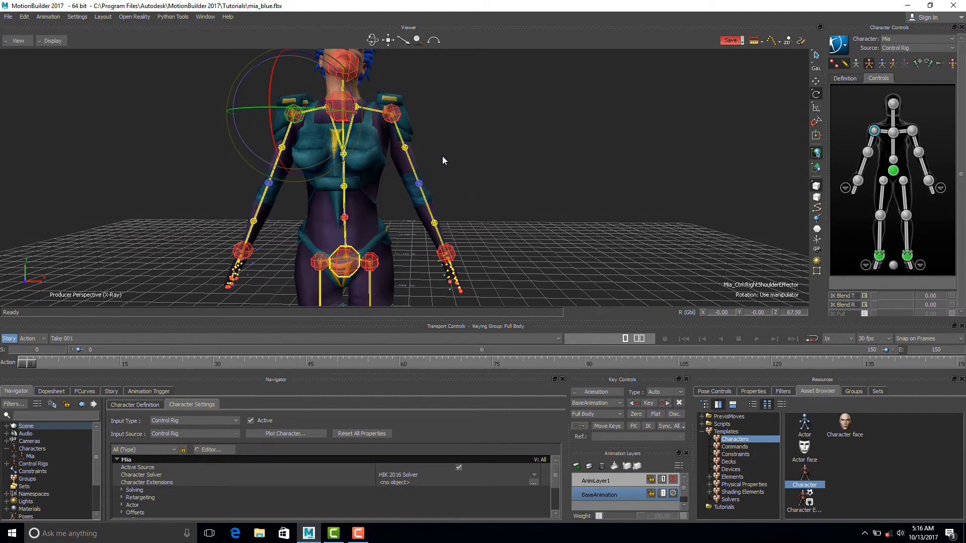
pyautogui.keyDown('ctrl'); pyautogui.moveTo(497, 185); pyautogui.dragTo(273, 136); pyautogui.keyUp('ctrl')
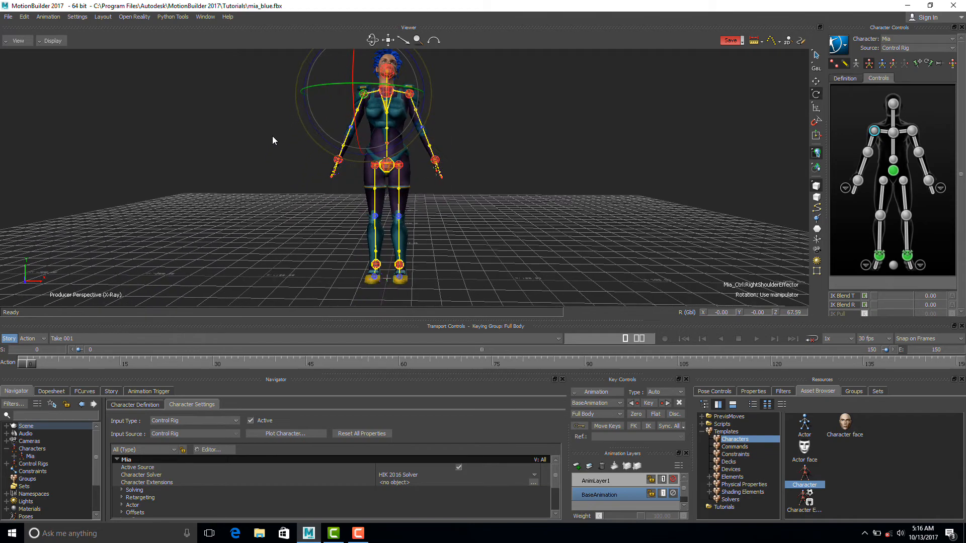
pyautogui.click(399, 265)
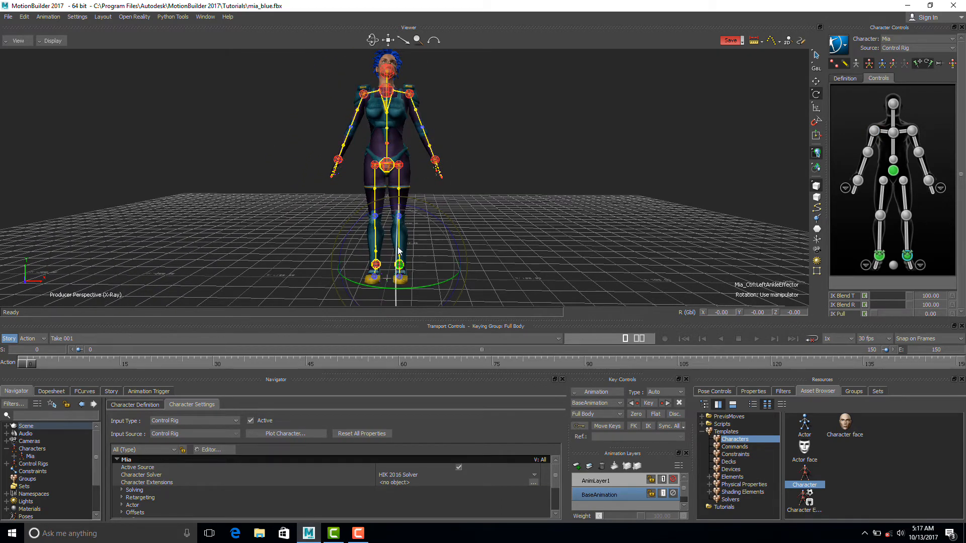
pyautogui.click(816, 83)
pyautogui.press('t')
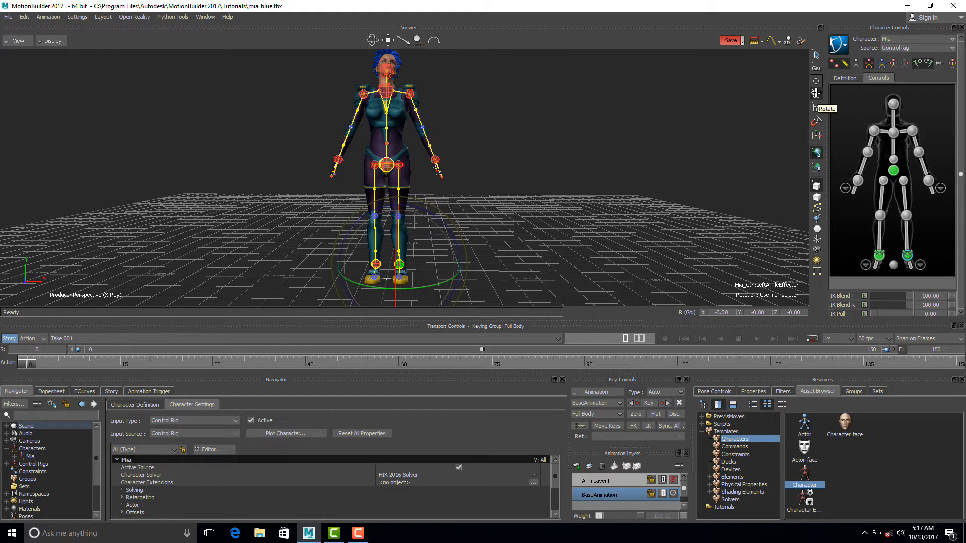
pyautogui.press('r')
pyautogui.click(816, 81)
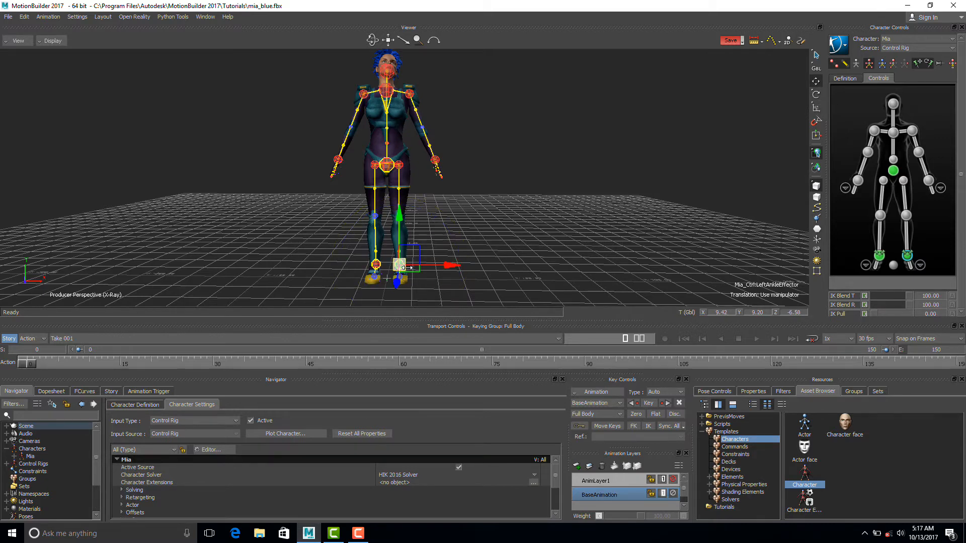
pyautogui.press('r')
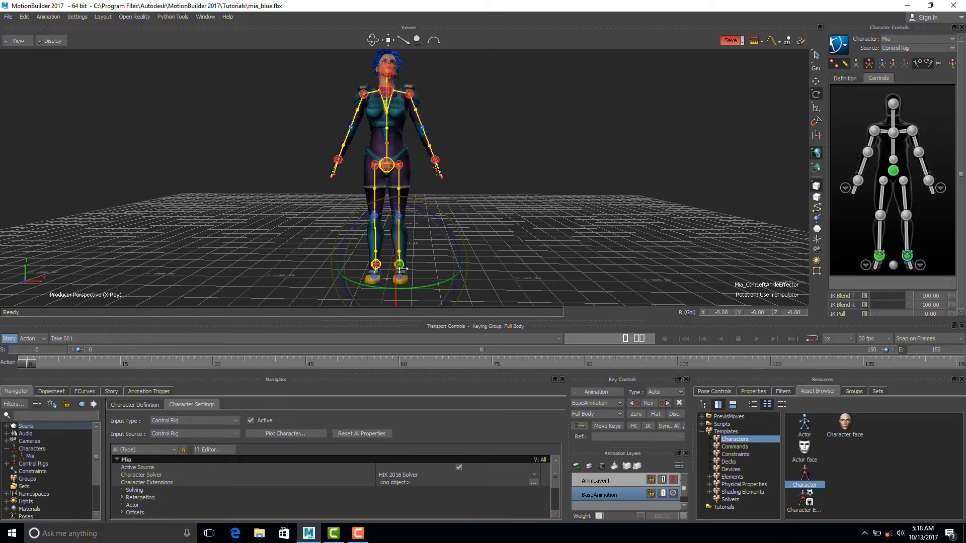
pyautogui.press('t')
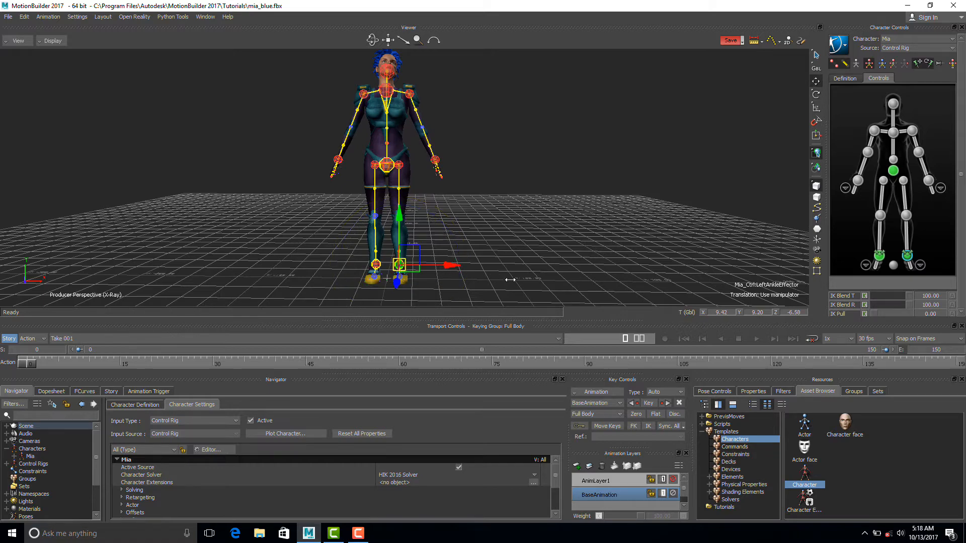
# Raise the right ankle effector to about Y 34 so the knee bends, and inspect the leg from several angles.
pyautogui.keyDown('ctrl'); pyautogui.keyDown('shift'); pyautogui.moveTo(519, 271); pyautogui.dragTo(454, 277); pyautogui.keyUp('shift'); pyautogui.keyUp('ctrl')
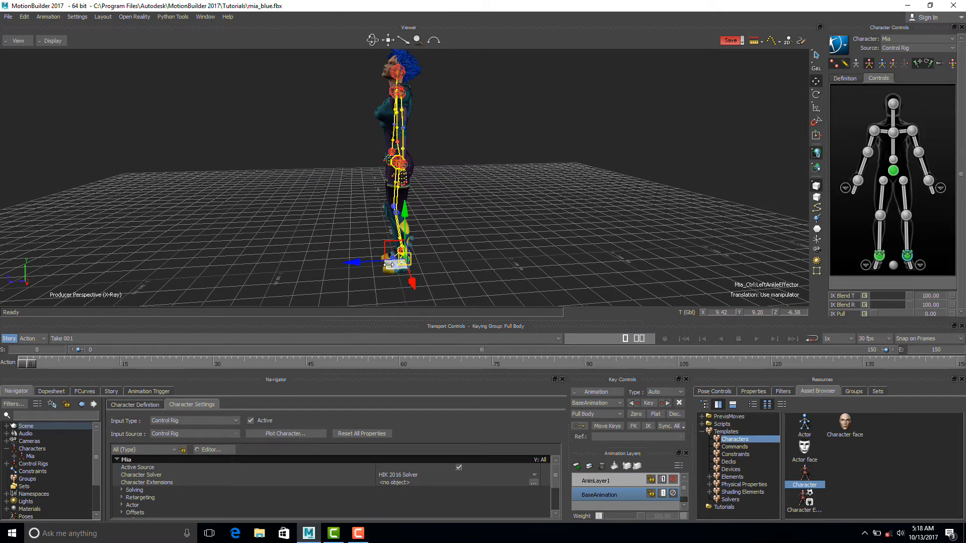
pyautogui.moveTo(356, 260); pyautogui.dragTo(367, 178)
pyautogui.click(379, 245)
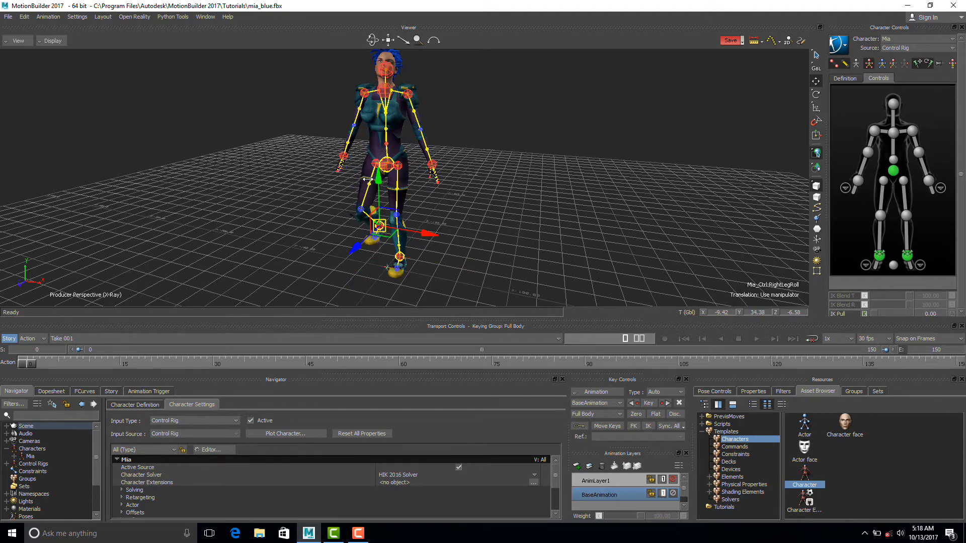
pyautogui.keyDown('ctrl'); pyautogui.keyDown('shift'); pyautogui.moveTo(323, 215); pyautogui.dragTo(363, 223); pyautogui.keyUp('shift'); pyautogui.keyUp('ctrl')
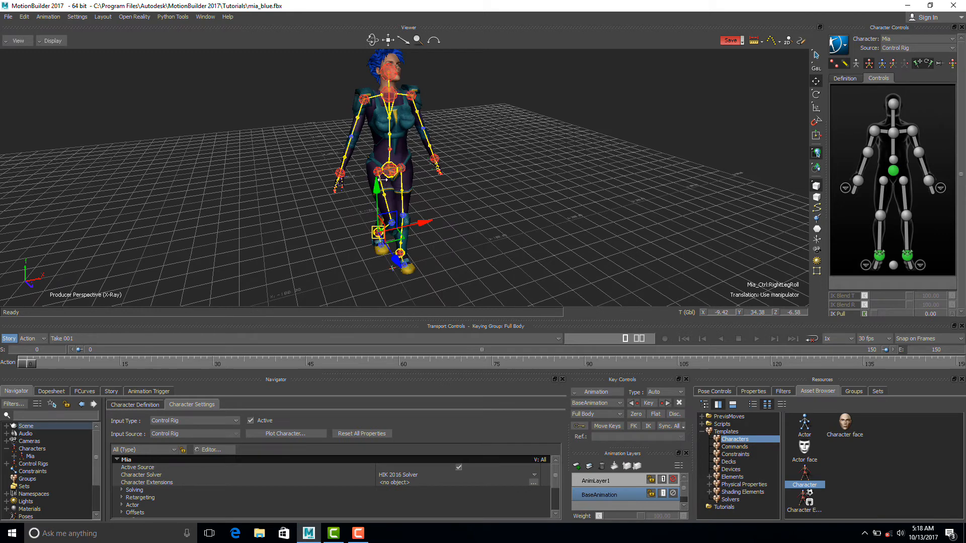
# Rotate the chest end effector to bend the upper body forward, and rotate the head effector to change its tilt.
pyautogui.click(389, 94)
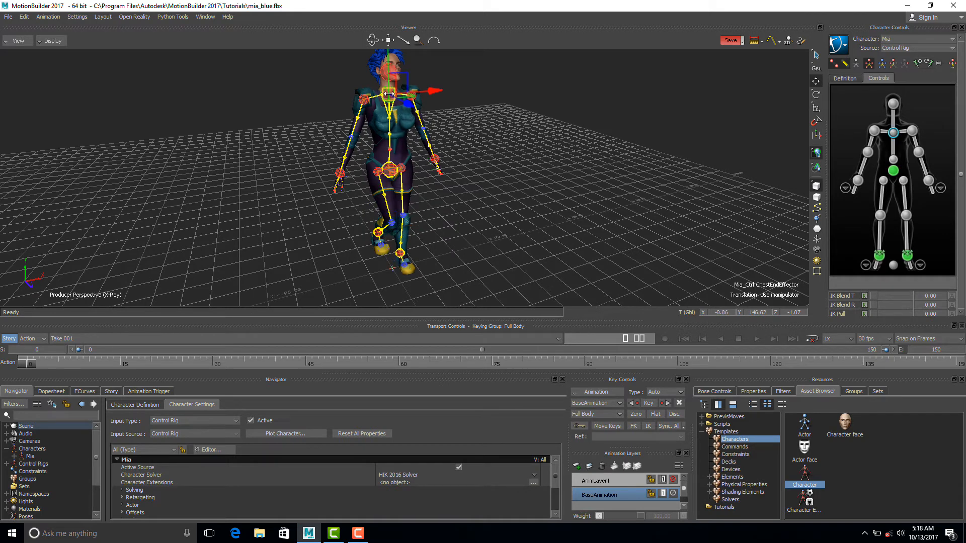
pyautogui.press('r')
pyautogui.moveTo(412, 86); pyautogui.dragTo(412, 107)
pyautogui.click(414, 89)
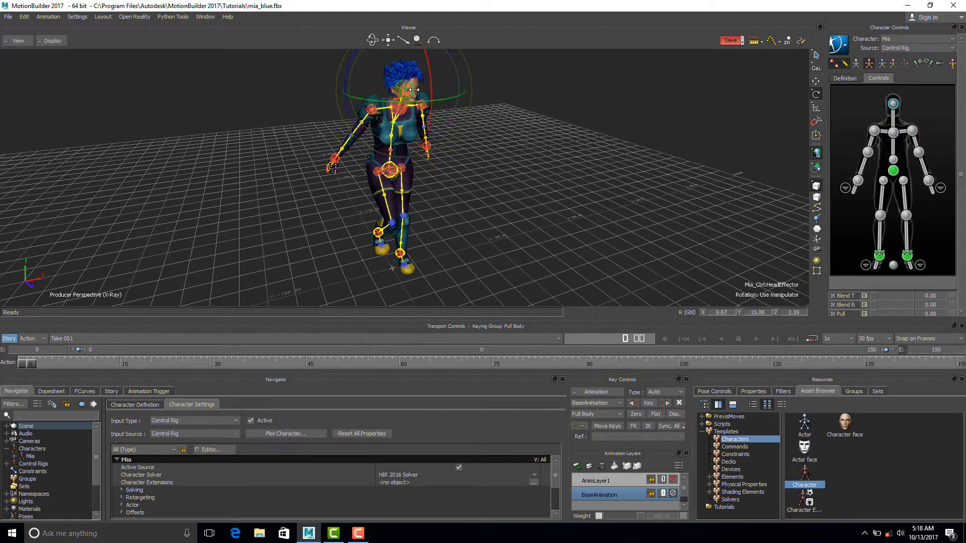
pyautogui.moveTo(428, 84); pyautogui.dragTo(396, 146)
# Lower the hips effector to about Y 47, and return the character to its stance pose.
pyautogui.click(388, 162)
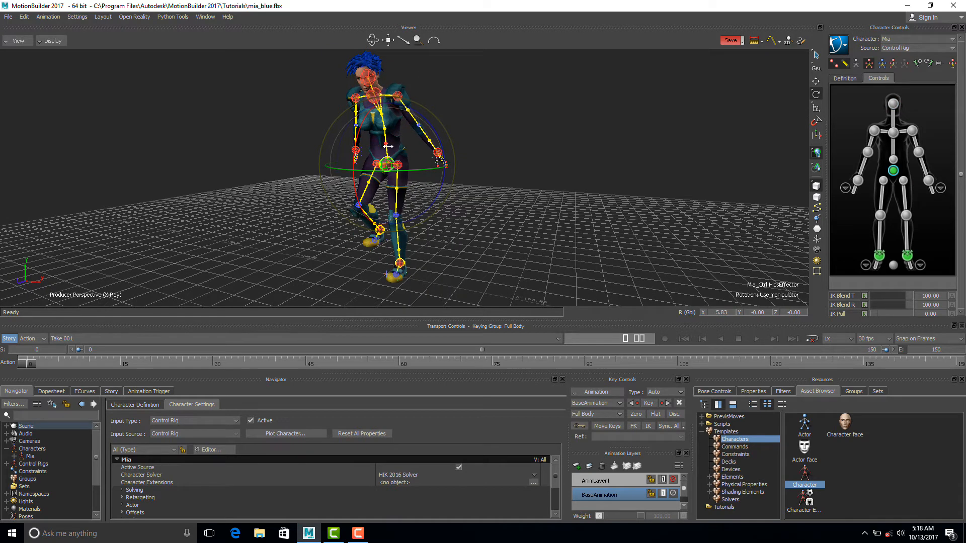
pyautogui.press('t')
pyautogui.moveTo(387, 149); pyautogui.dragTo(383, 161)
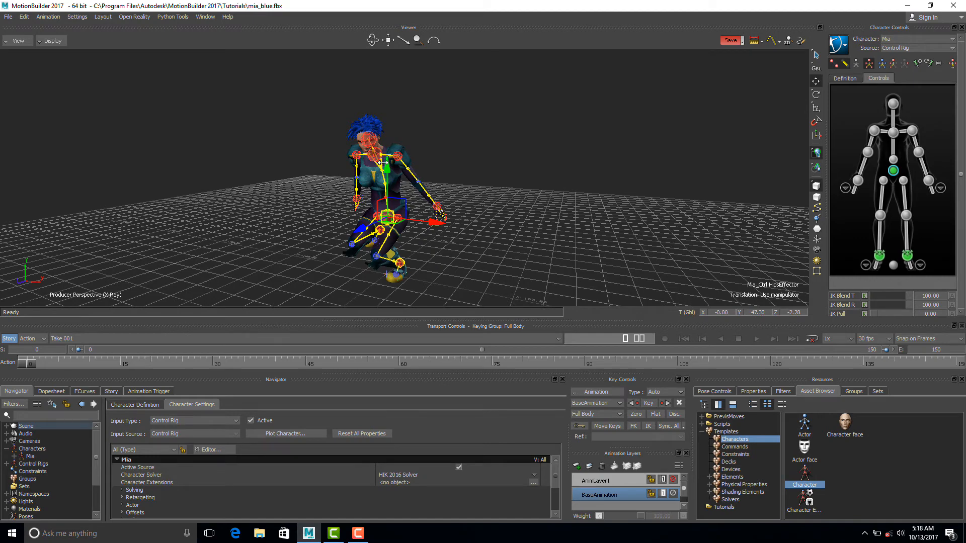
pyautogui.click(950, 62)
# Try to pull the hips effector upward while both ankles are pinned.
pyautogui.press('a')
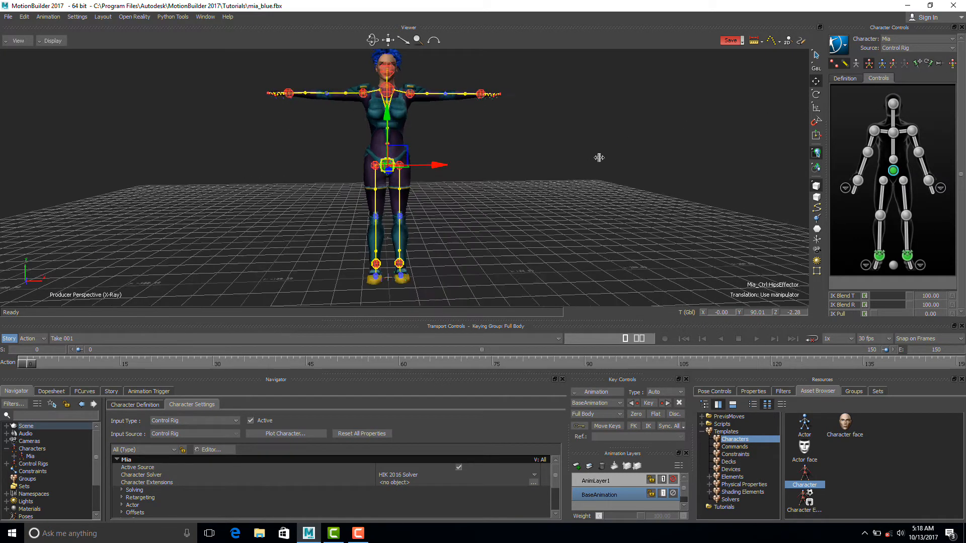
pyautogui.keyDown('ctrl'); pyautogui.keyDown('shift'); pyautogui.moveTo(599, 157); pyautogui.dragTo(571, 157); pyautogui.keyUp('shift'); pyautogui.keyUp('ctrl')
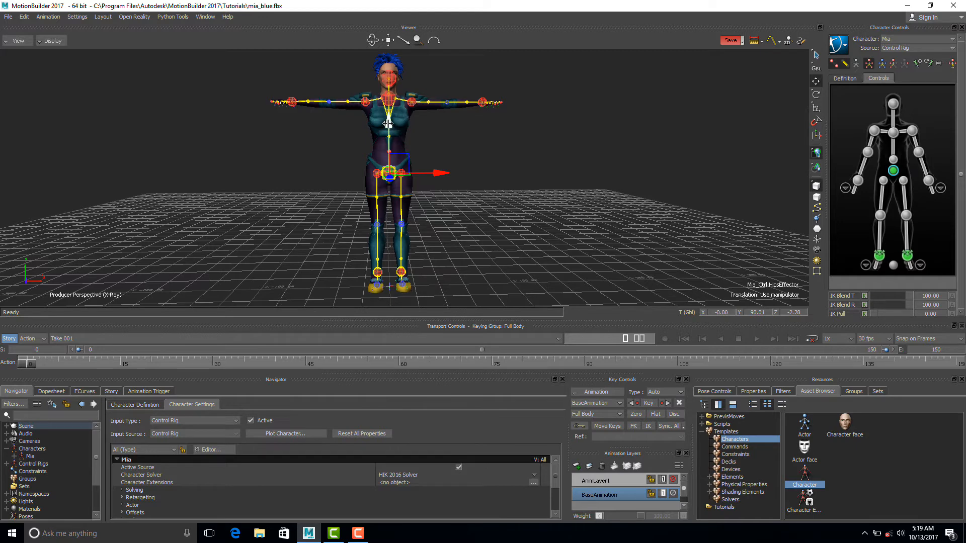
pyautogui.moveTo(388, 123); pyautogui.dragTo(385, 49)
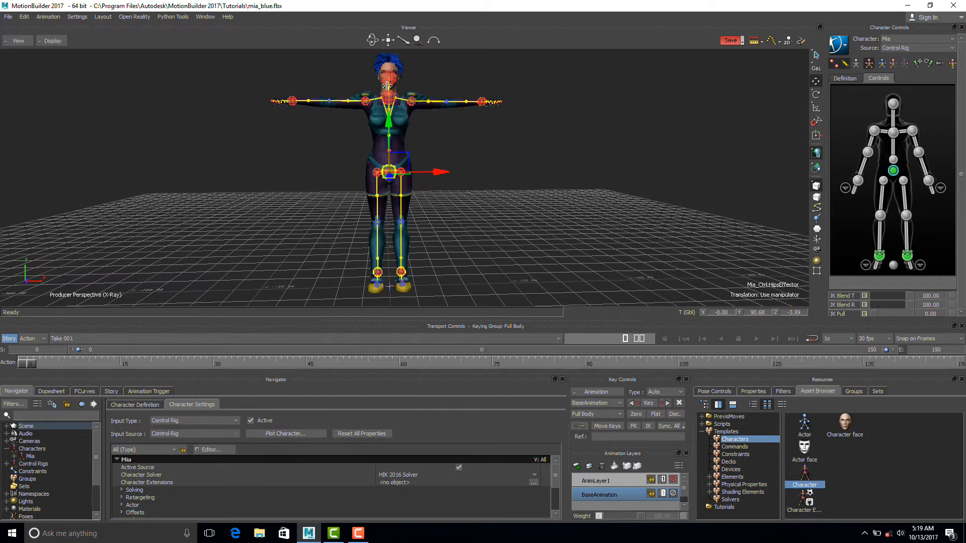
pyautogui.moveTo(388, 111); pyautogui.dragTo(382, 46)
# Unpin the translation and rotation of the right and left ankle effectors, and clear the selection.
pyautogui.click(877, 256)
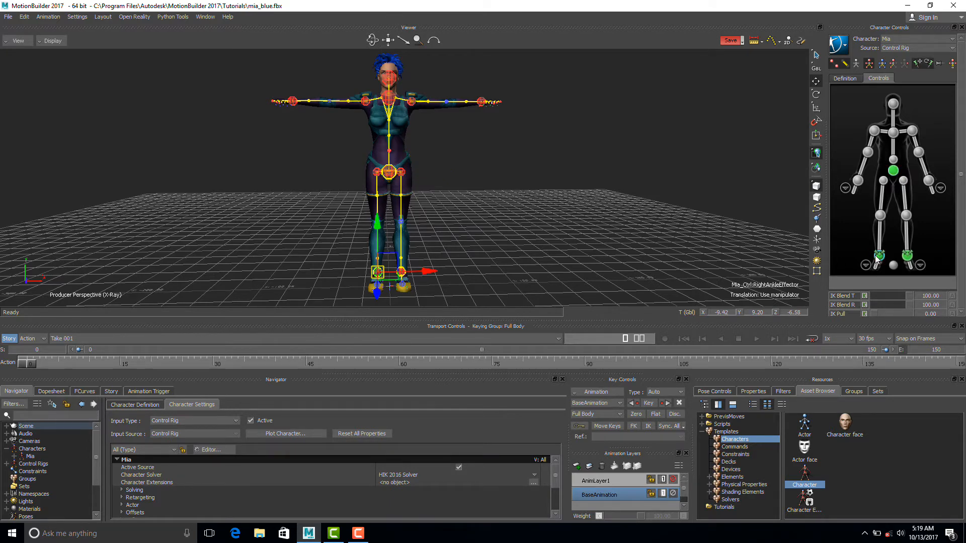
pyautogui.click(925, 63)
pyautogui.click(907, 255)
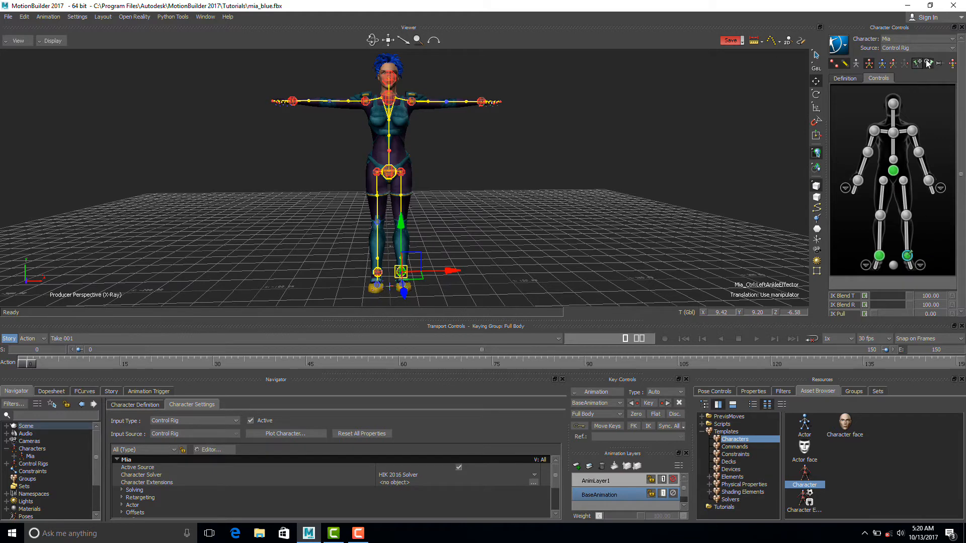
pyautogui.click(928, 118)
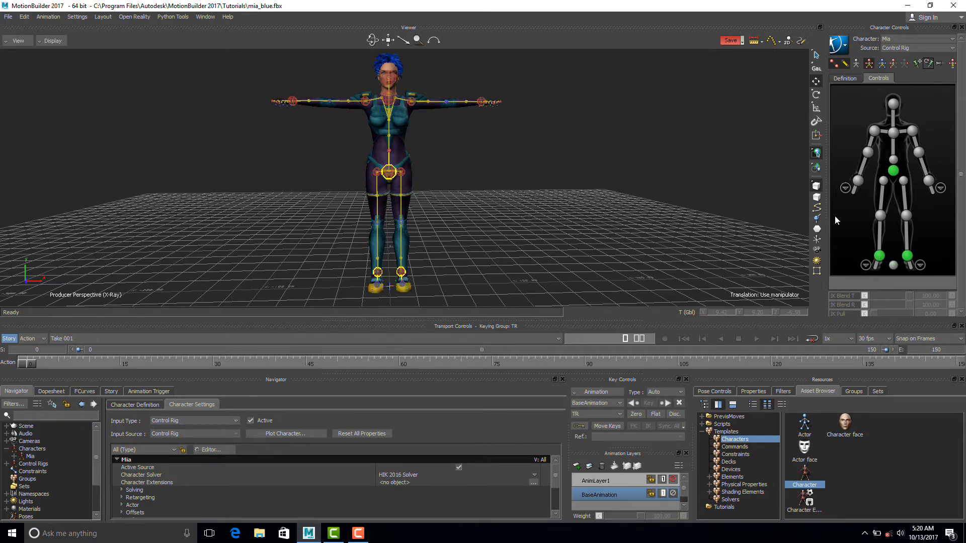
# Raise the hips effector to about Y 134 with the ankles unpinned.
pyautogui.click(893, 171)
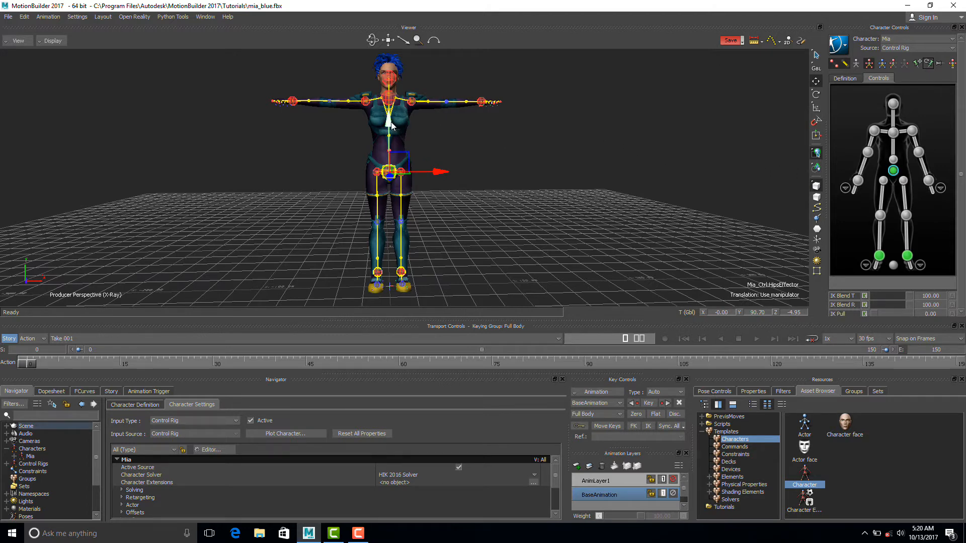
pyautogui.moveTo(392, 125); pyautogui.dragTo(384, 67)
pyautogui.moveTo(443, 105)
pyautogui.keyDown('ctrl'); pyautogui.keyDown('shift'); pyautogui.mouseDown()
pyautogui.moveTo(443, 82)
pyautogui.moveTo(400, 83)
pyautogui.moveTo(441, 98)
pyautogui.mouseUp(); pyautogui.keyUp('shift'); pyautogui.keyUp('ctrl')
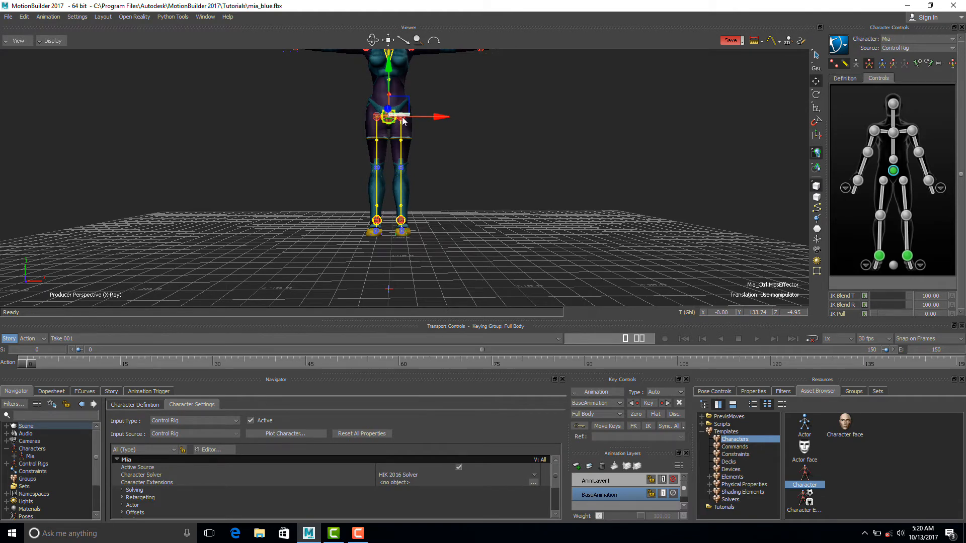
# Rotate the right hip effector to about X -49 to swing the leg forward.
pyautogui.click(376, 117)
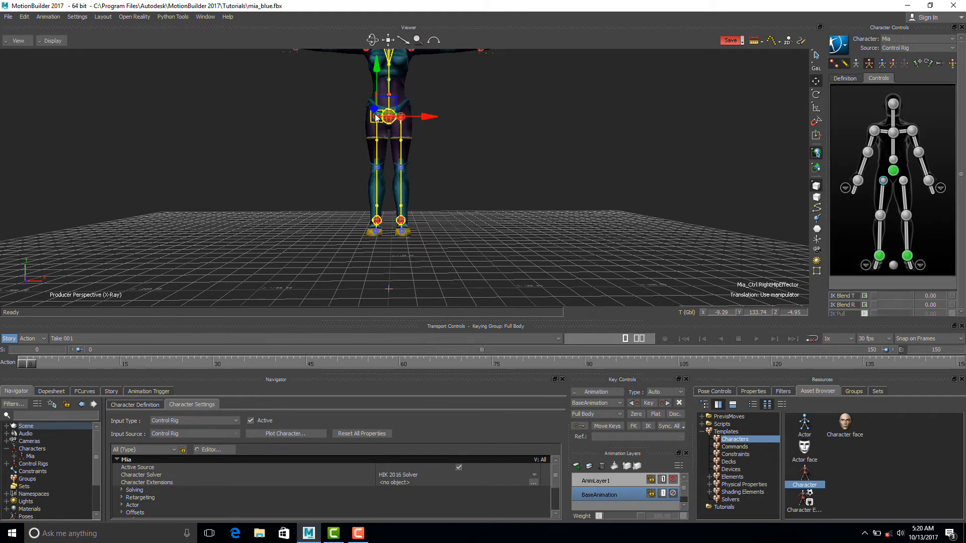
pyautogui.press('r')
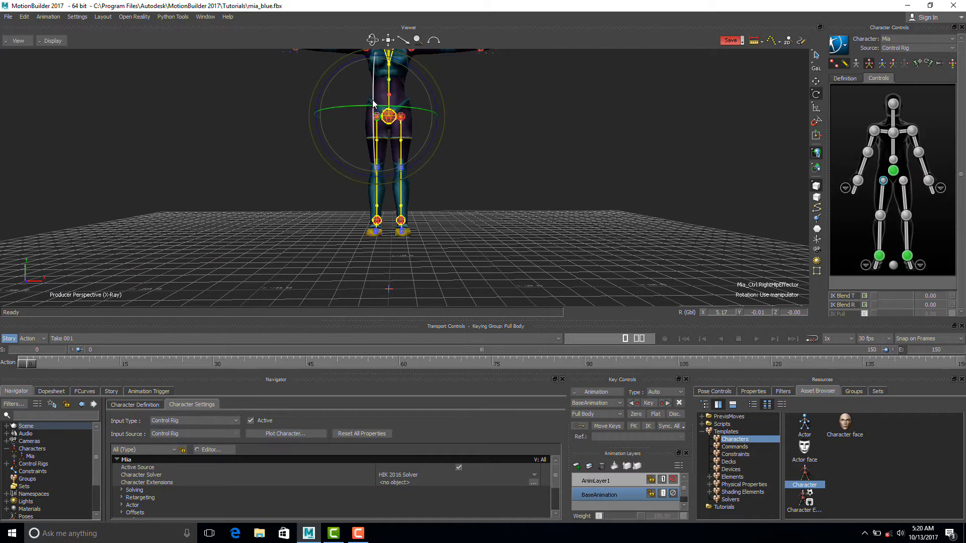
pyautogui.moveTo(372, 103); pyautogui.dragTo(370, 76)
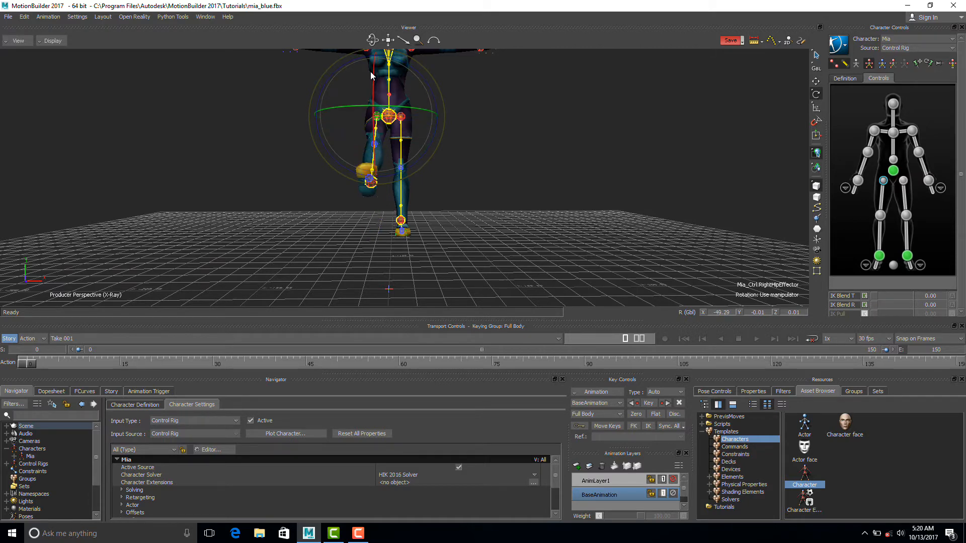
# Translate the right knee effector upward to lift the leg forward.
pyautogui.press('t')
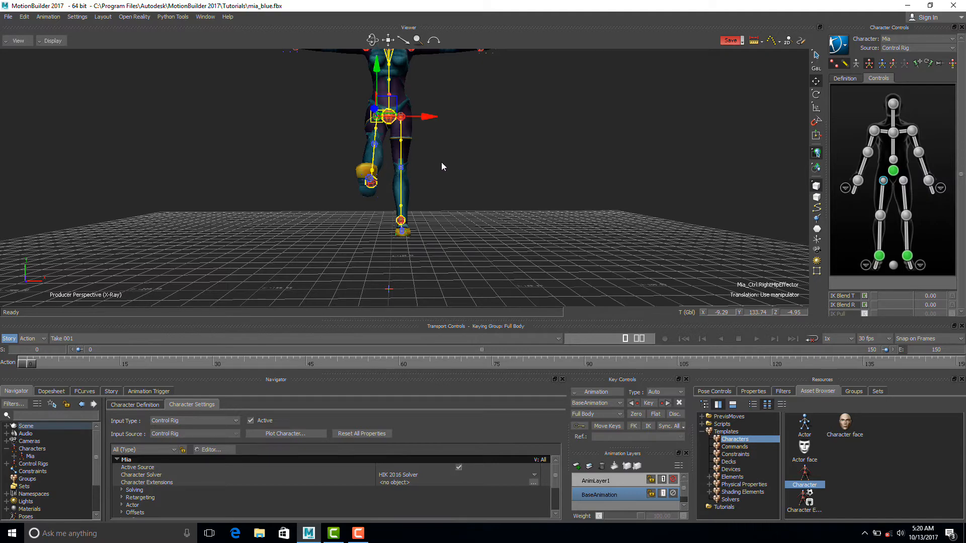
pyautogui.keyDown('ctrl'); pyautogui.keyDown('shift'); pyautogui.moveTo(443, 162); pyautogui.dragTo(328, 143); pyautogui.keyUp('shift'); pyautogui.keyUp('ctrl')
pyautogui.click(353, 147)
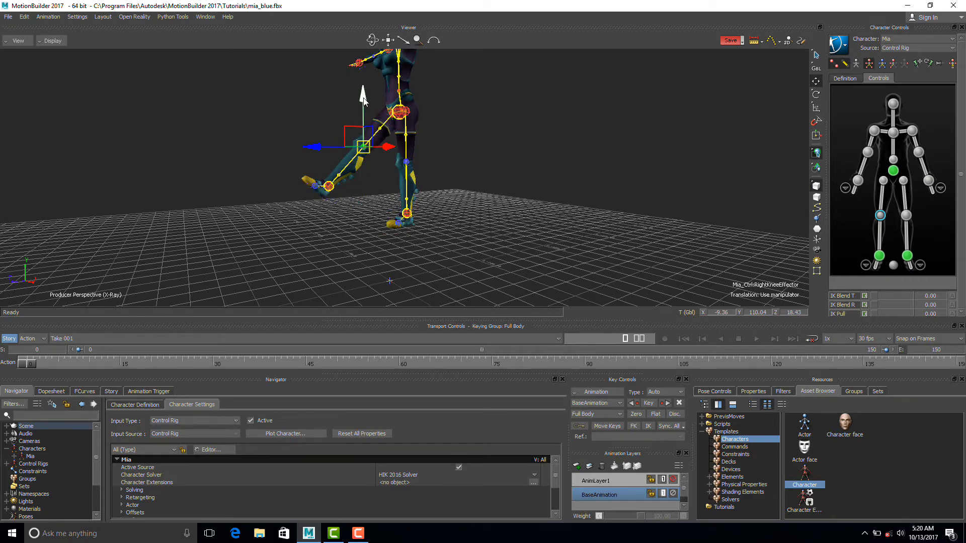
pyautogui.moveTo(364, 90); pyautogui.dragTo(363, 72)
# Rotate the right knee effector so the lower leg hangs down, and select the right ankle effector.
pyautogui.press('e')
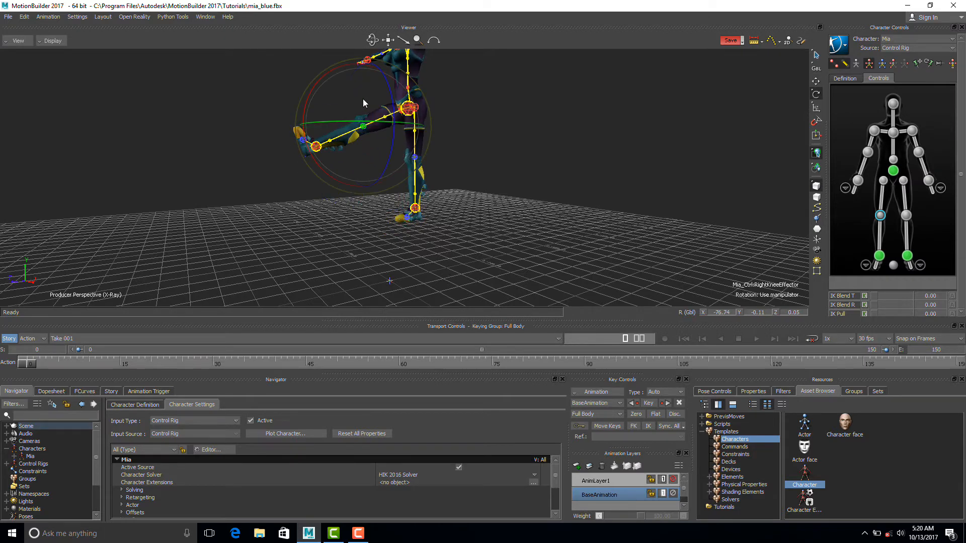
pyautogui.moveTo(326, 102); pyautogui.dragTo(319, 137)
pyautogui.click(366, 179)
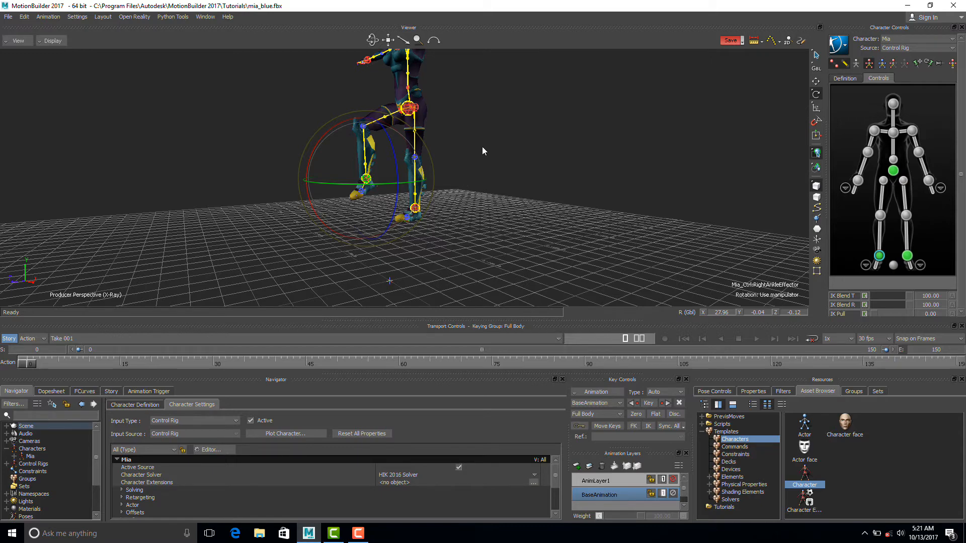
# Bring up the left hand's finger controls and pull the left index effector back to about X 84.8.
pyautogui.keyDown('ctrl'); pyautogui.keyDown('shift'); pyautogui.moveTo(482, 147); pyautogui.dragTo(462, 164); pyautogui.keyUp('shift'); pyautogui.keyUp('ctrl')
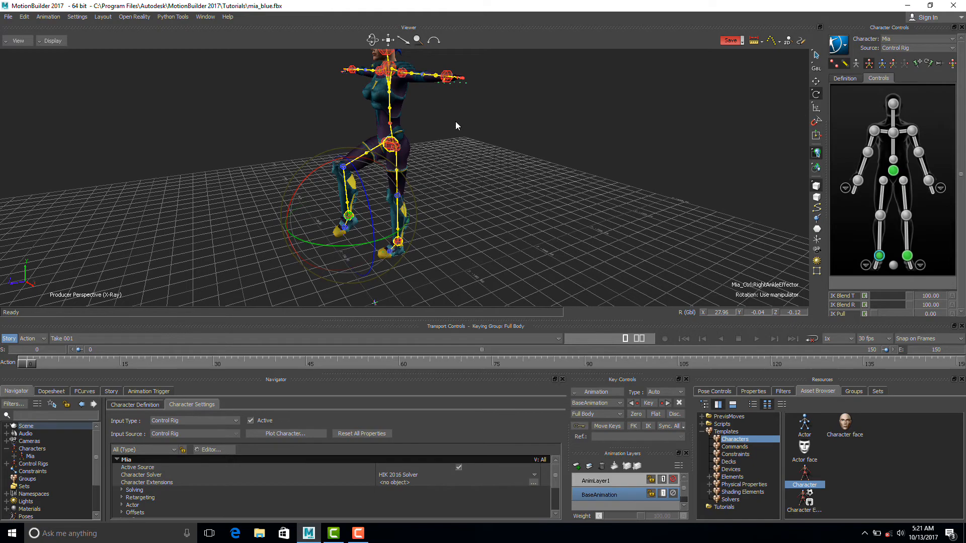
pyautogui.keyDown('ctrl'); pyautogui.keyDown('shift'); pyautogui.moveTo(455, 122); pyautogui.dragTo(446, 150); pyautogui.keyUp('shift'); pyautogui.keyUp('ctrl')
pyautogui.keyDown('ctrl'); pyautogui.moveTo(461, 193); pyautogui.dragTo(576, 210); pyautogui.keyUp('ctrl')
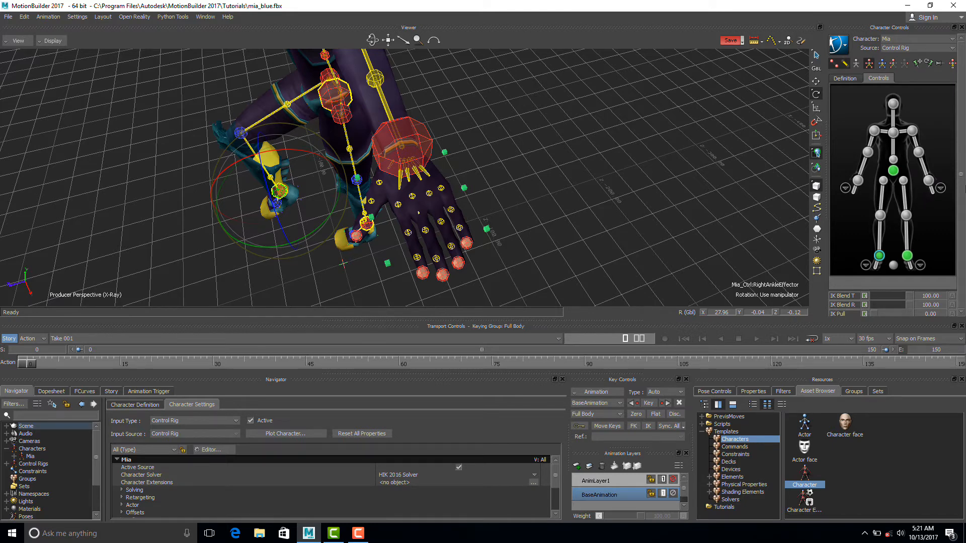
pyautogui.click(940, 188)
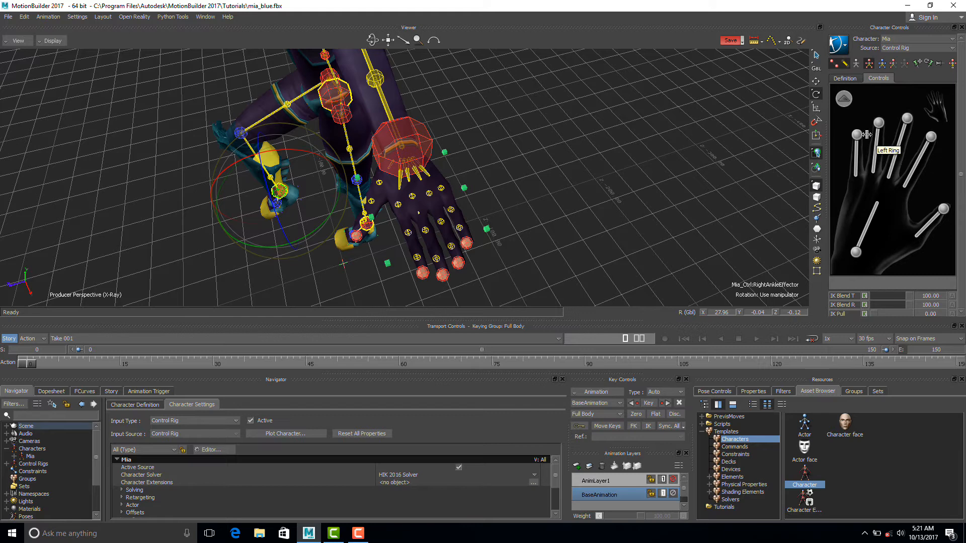
pyautogui.click(929, 135)
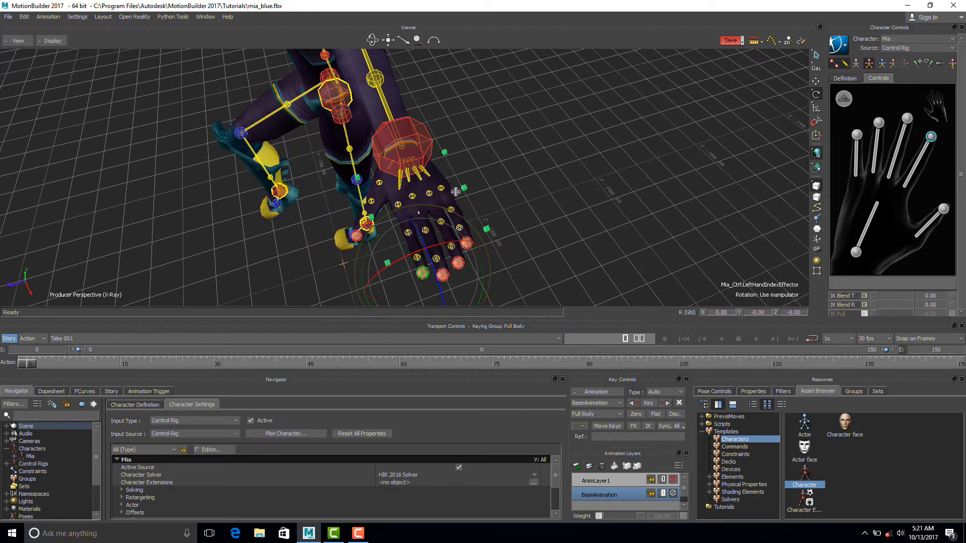
pyautogui.press('t')
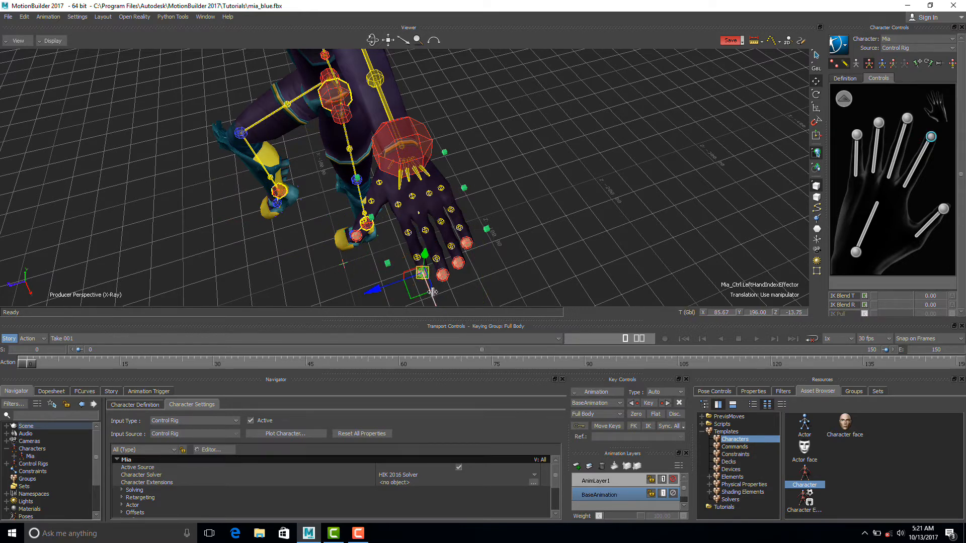
pyautogui.moveTo(433, 291)
pyautogui.mouseDown()
pyautogui.moveTo(419, 257)
pyautogui.moveTo(451, 291)
pyautogui.mouseUp()
# Try to pull back the left middle finger effector, and clear the selection.
pyautogui.click(441, 272)
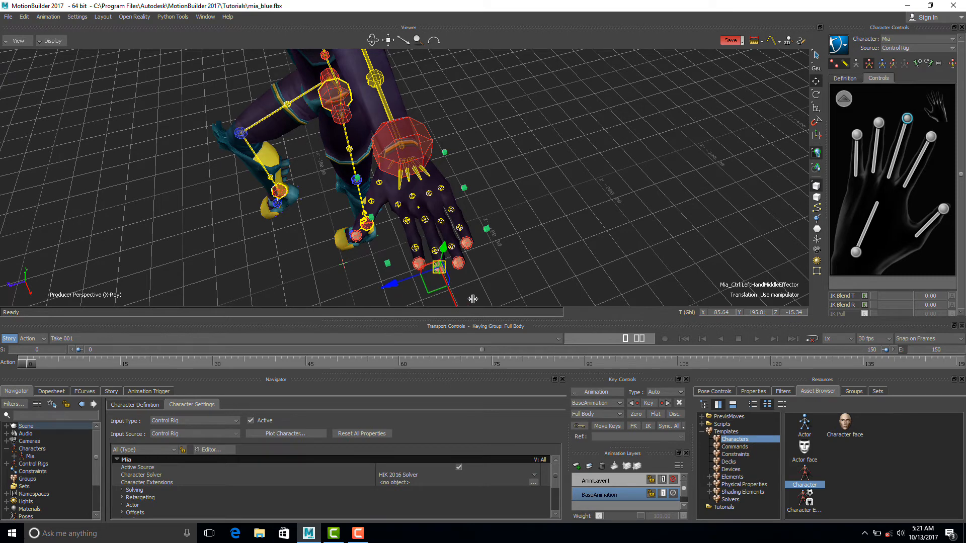
pyautogui.click(908, 192)
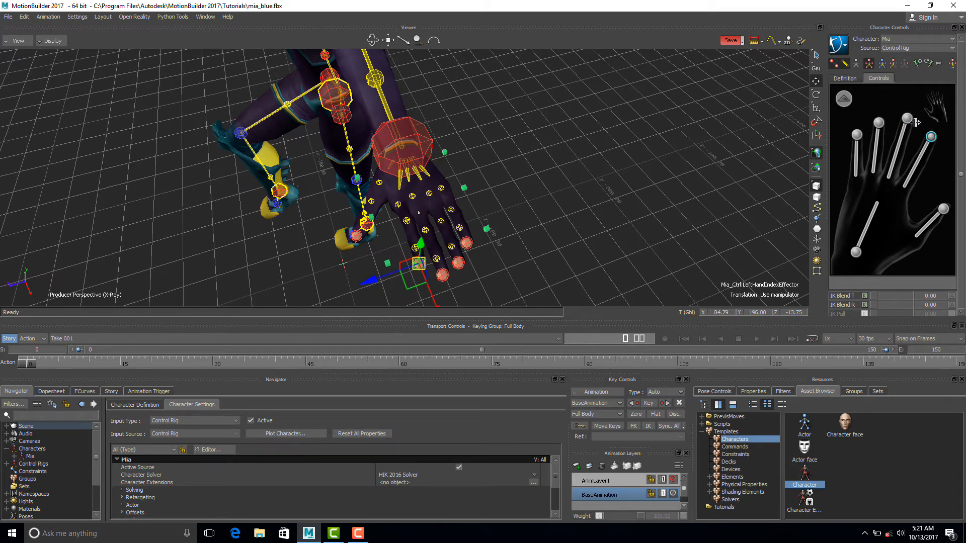
pyautogui.click(841, 130)
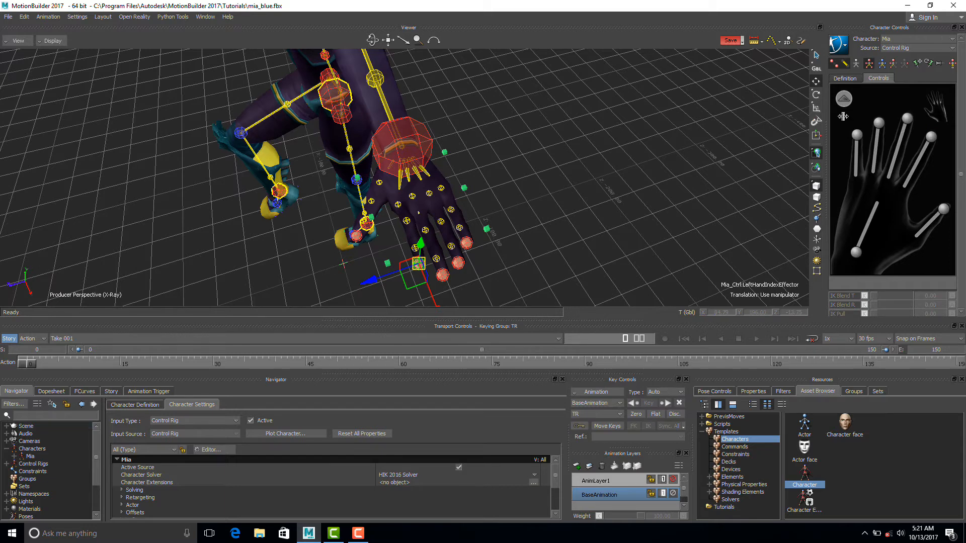
# Select the effectors and bones of the left hand's four fingers, and try to translate them together along X.
pyautogui.click(933, 142)
pyautogui.moveTo(947, 167); pyautogui.dragTo(830, 112)
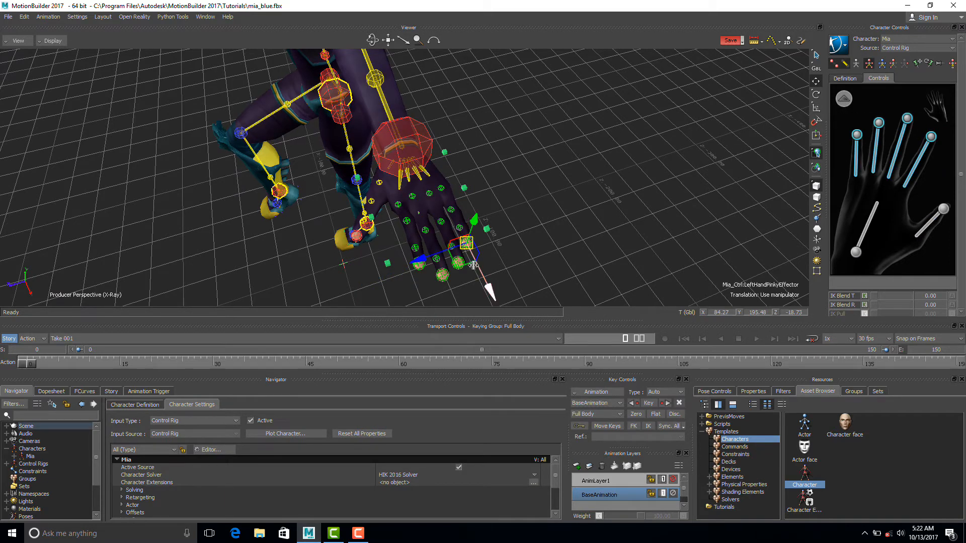
pyautogui.moveTo(489, 290)
pyautogui.mouseDown()
pyautogui.moveTo(468, 246)
pyautogui.moveTo(493, 282)
pyautogui.moveTo(481, 244)
pyautogui.moveTo(503, 278)
pyautogui.mouseUp()
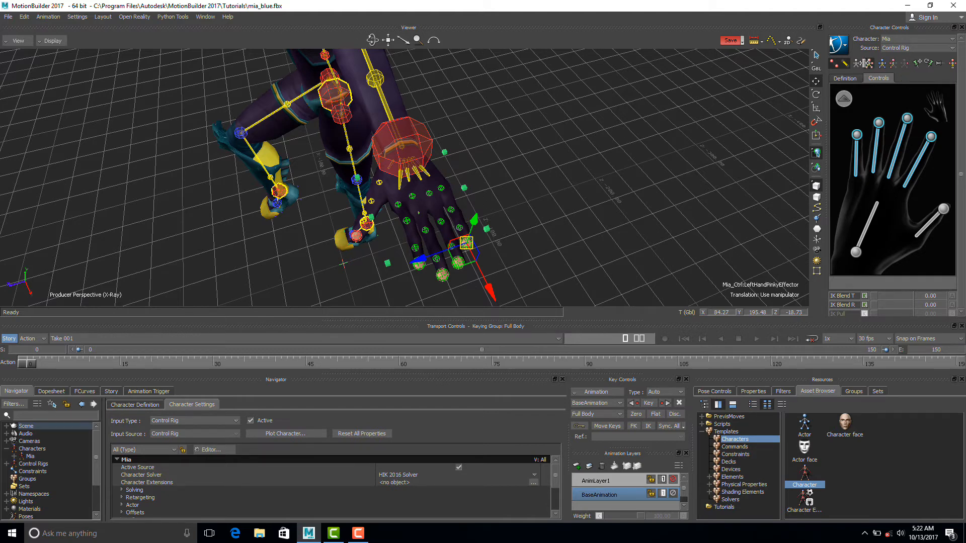
# Switch from Full Body keying to selection keying with the TR keying group, and set the rotation reference mode to Additive.
pyautogui.click(905, 61)
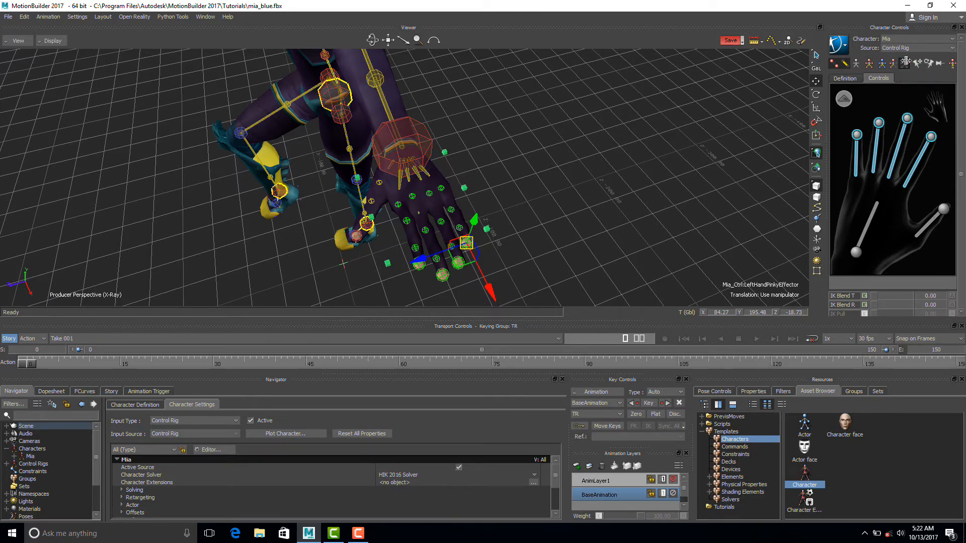
pyautogui.click(815, 96)
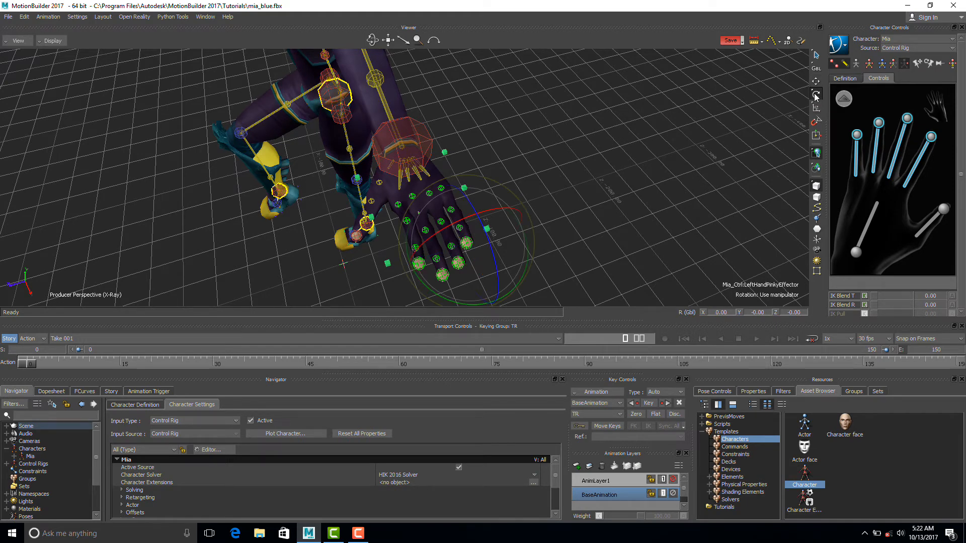
pyautogui.click(814, 65)
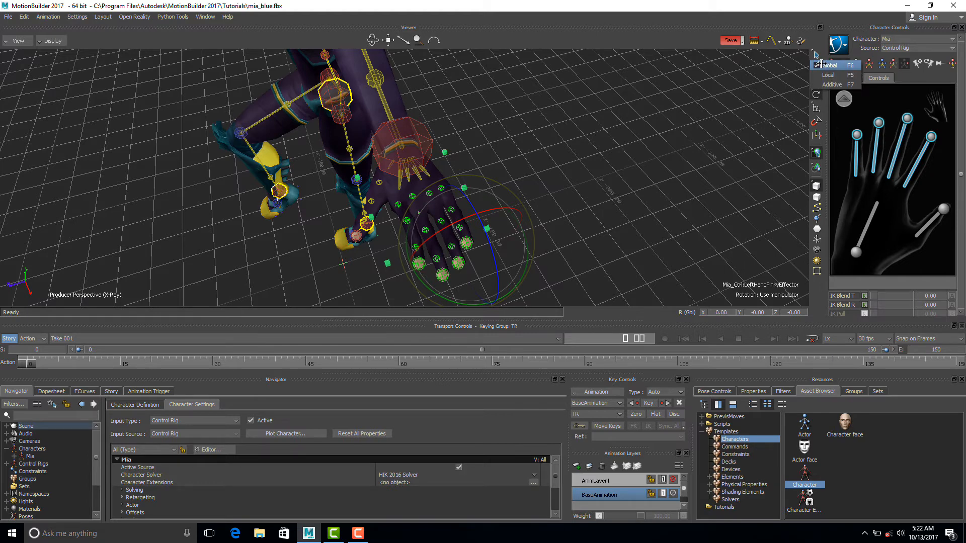
pyautogui.click(832, 84)
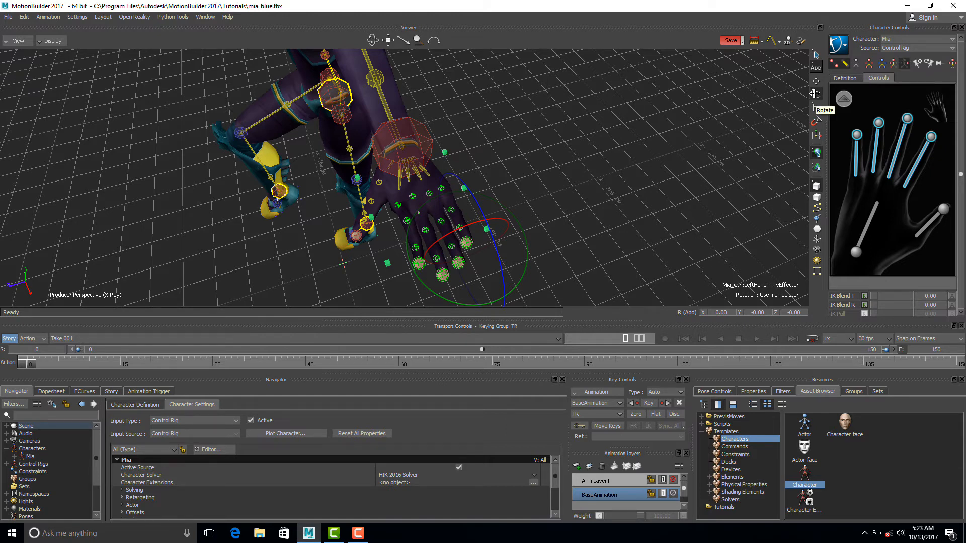
pyautogui.click(812, 59)
pyautogui.click(835, 84)
# Curl the four selected left-hand fingers into a fist by rotating them to about Z 70, and clear the selection.
pyautogui.moveTo(542, 181)
pyautogui.keyDown('ctrl'); pyautogui.keyDown('shift'); pyautogui.mouseDown()
pyautogui.moveTo(589, 182)
pyautogui.moveTo(590, 168)
pyautogui.moveTo(562, 179)
pyautogui.moveTo(567, 166)
pyautogui.moveTo(520, 131)
pyautogui.moveTo(525, 185)
pyautogui.mouseUp(); pyautogui.keyUp('shift'); pyautogui.keyUp('ctrl')
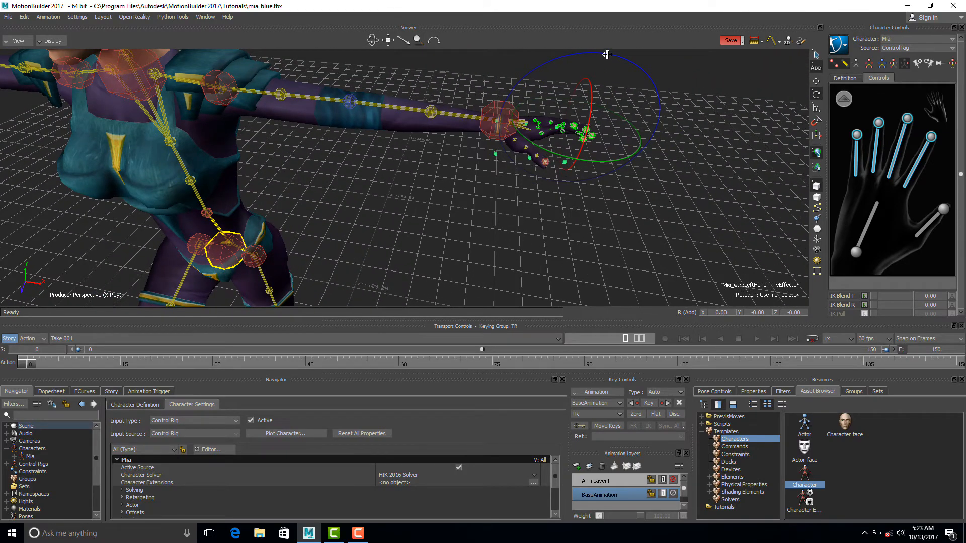
pyautogui.moveTo(607, 53); pyautogui.dragTo(572, 51)
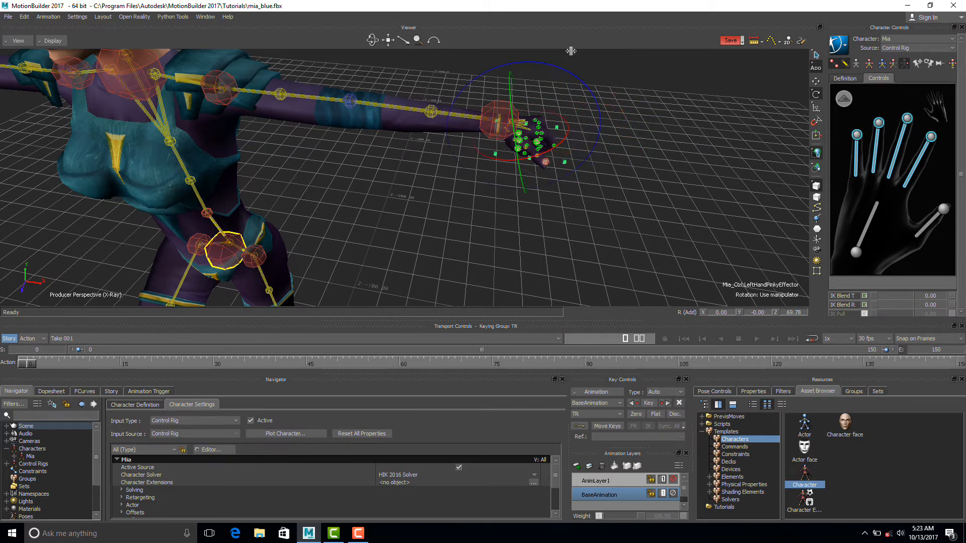
pyautogui.click(644, 159)
# Select the left thumb effector with its bones and translate it inward to about X 78.5, Z -10.6.
pyautogui.keyDown('ctrl'); pyautogui.keyDown('shift'); pyautogui.moveTo(604, 189); pyautogui.dragTo(473, 189); pyautogui.keyUp('shift'); pyautogui.keyUp('ctrl')
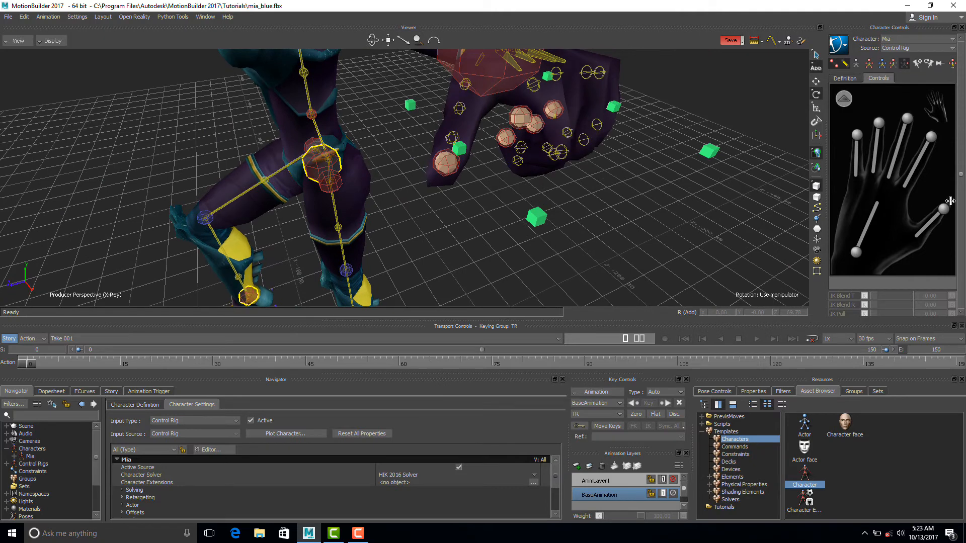
pyautogui.click(943, 208)
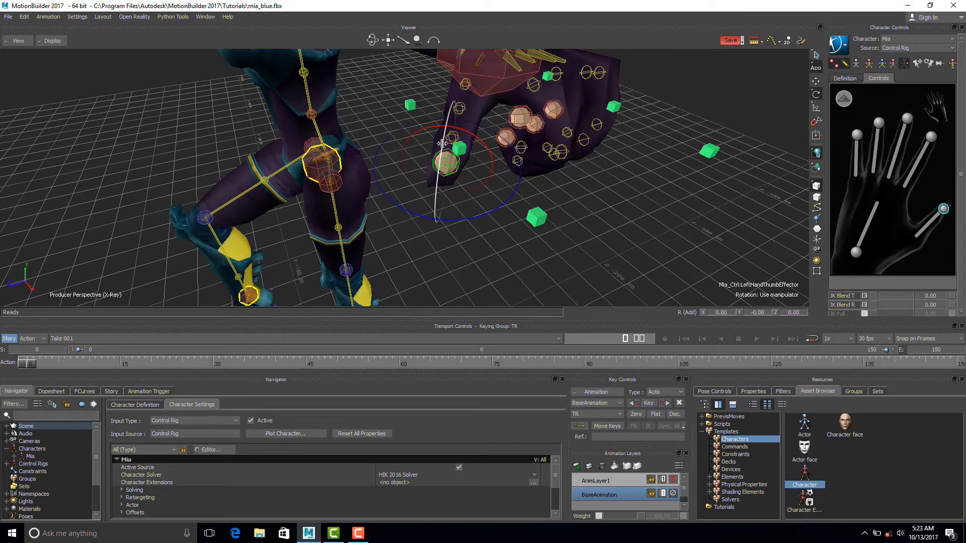
pyautogui.moveTo(442, 144); pyautogui.dragTo(438, 153)
pyautogui.press('w')
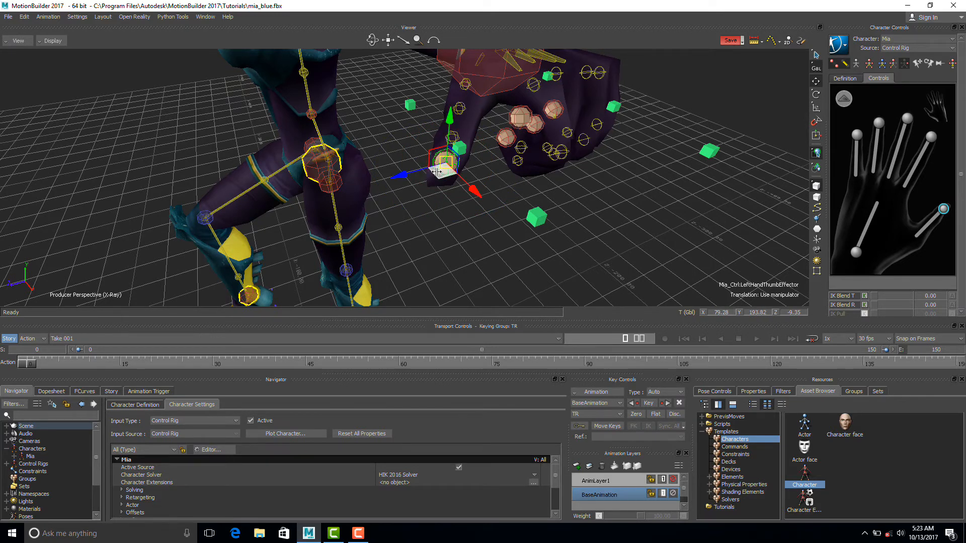
pyautogui.click(928, 223)
pyautogui.moveTo(444, 176); pyautogui.dragTo(498, 181)
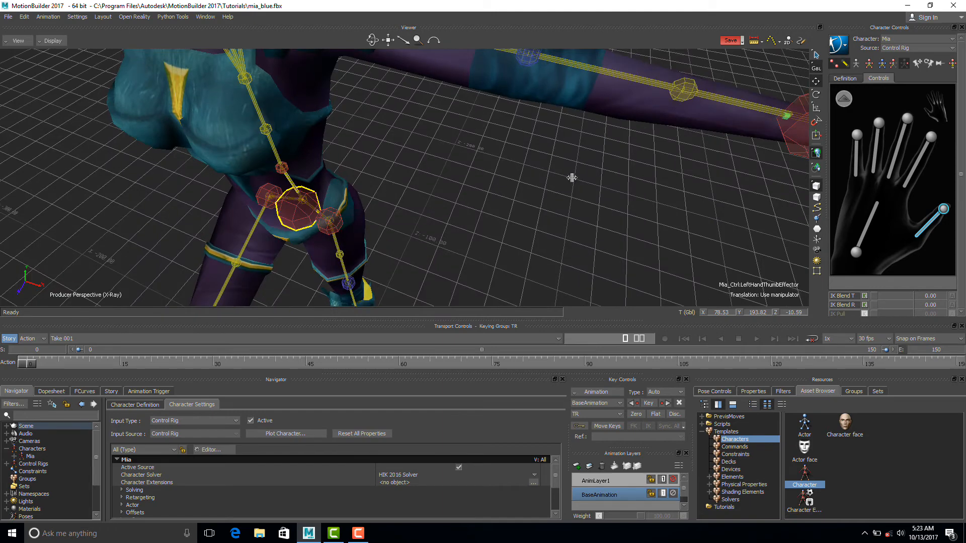
# Rotate the left thumb to about Y 15.7 toward the curled fingers.
pyautogui.keyDown('shift'); pyautogui.moveTo(571, 178); pyautogui.dragTo(560, 156); pyautogui.keyUp('shift')
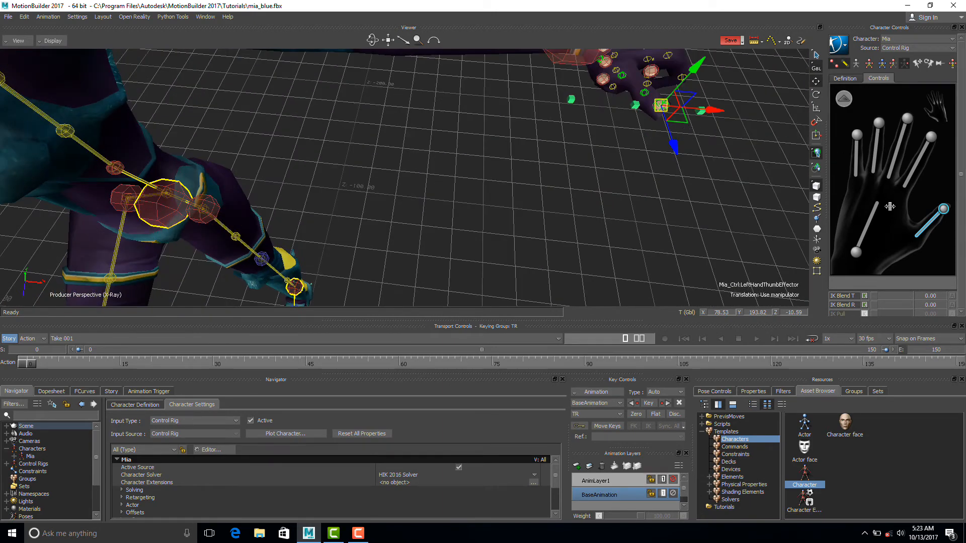
pyautogui.press('e')
pyautogui.moveTo(654, 130); pyautogui.dragTo(650, 153)
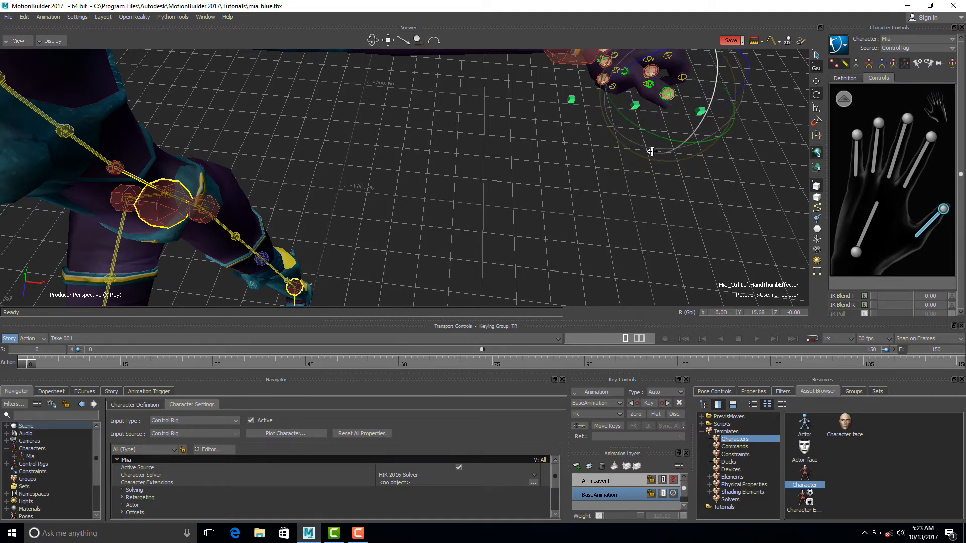
# Switch the viewer display from X-Ray to Normal and clear the thumb selection.
pyautogui.keyDown('shift'); pyautogui.moveTo(616, 104); pyautogui.dragTo(579, 128); pyautogui.keyUp('shift')
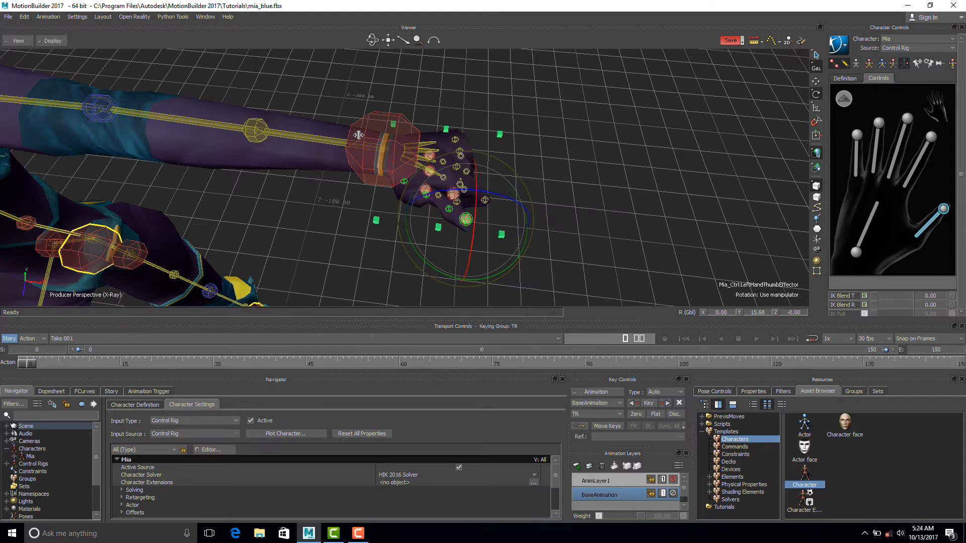
pyautogui.click(41, 43)
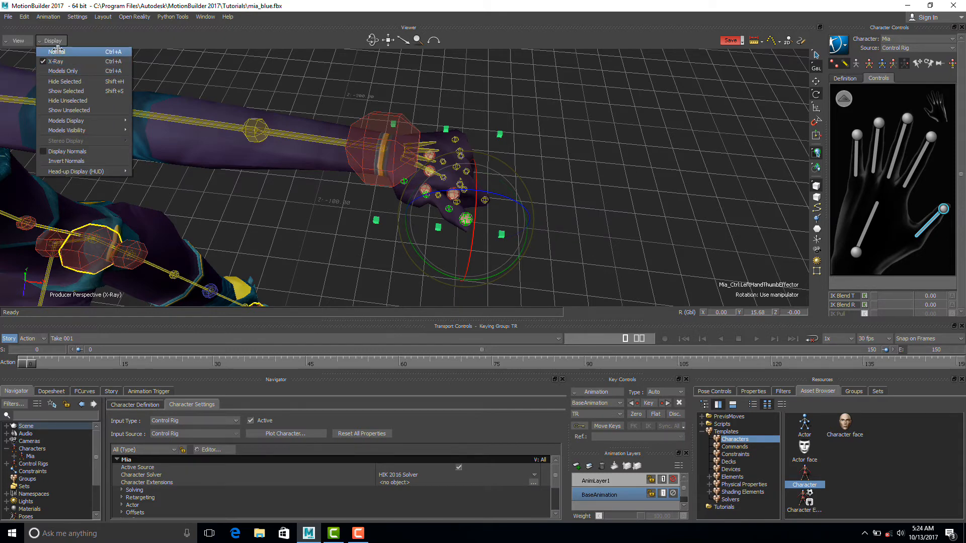
pyautogui.click(57, 50)
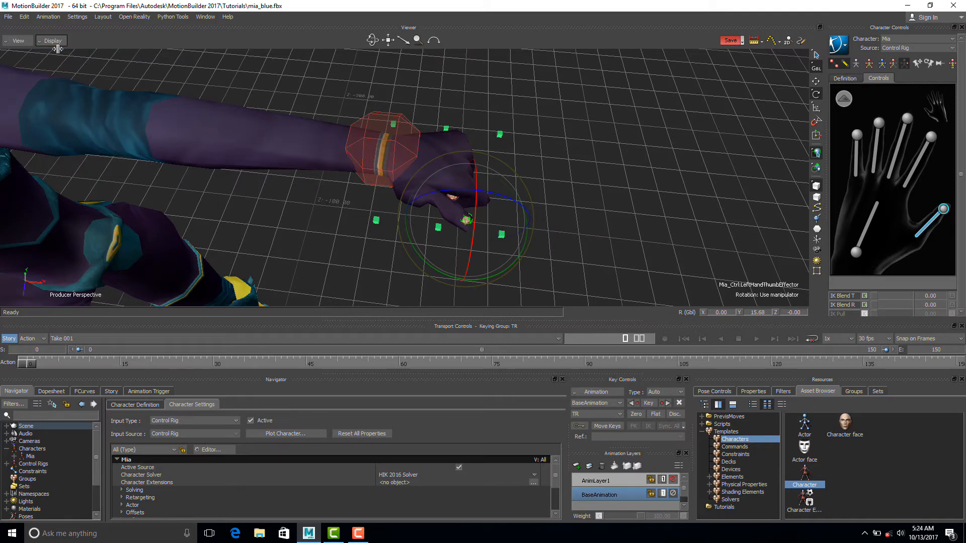
pyautogui.click(560, 109)
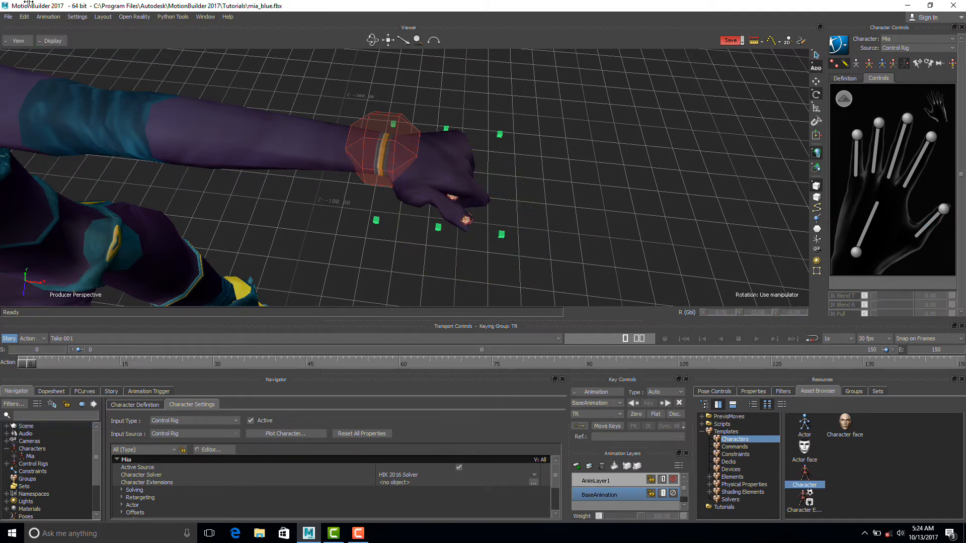
# Set the viewer display to Models Only and view the left fist without the rig.
pyautogui.click(46, 40)
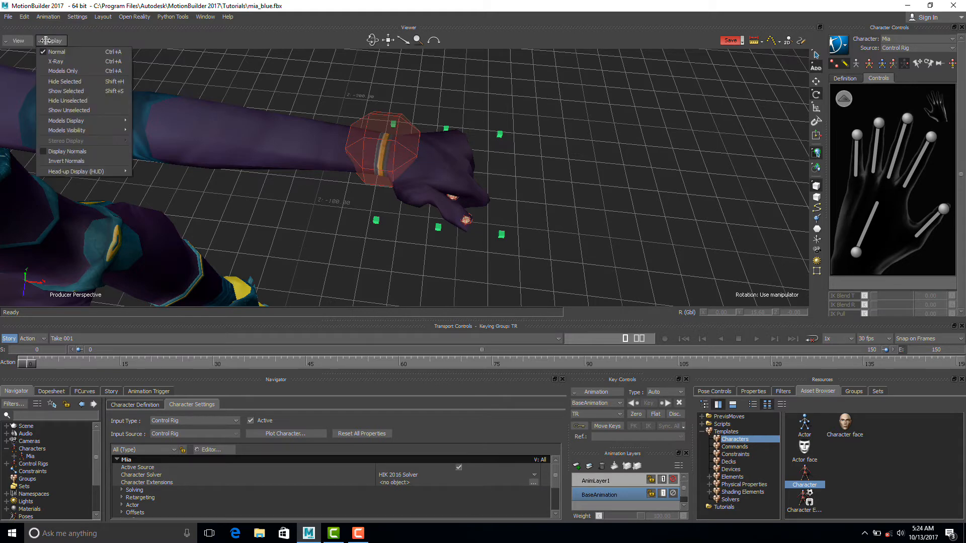
pyautogui.click(65, 70)
pyautogui.keyDown('ctrl'); pyautogui.keyDown('shift'); pyautogui.moveTo(681, 200); pyautogui.dragTo(545, 216); pyautogui.keyUp('shift'); pyautogui.keyUp('ctrl')
pyautogui.keyDown('ctrl'); pyautogui.keyDown('shift'); pyautogui.moveTo(449, 195); pyautogui.dragTo(534, 185); pyautogui.keyUp('shift'); pyautogui.keyUp('ctrl')
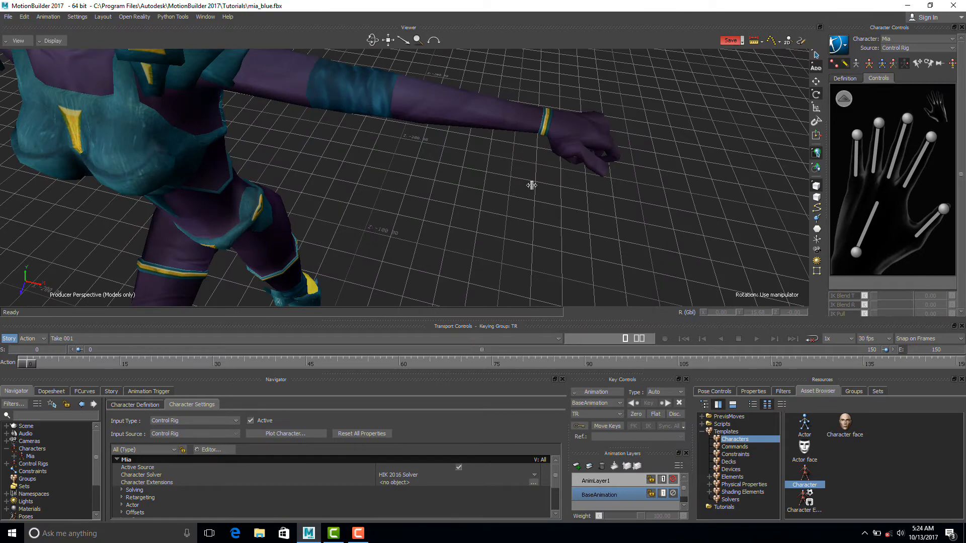
# Return the character to its stance pose and view the whole body and the opened left hand.
pyautogui.click(953, 61)
pyautogui.keyDown('shift'); pyautogui.moveTo(319, 204); pyautogui.dragTo(393, 159); pyautogui.keyUp('shift')
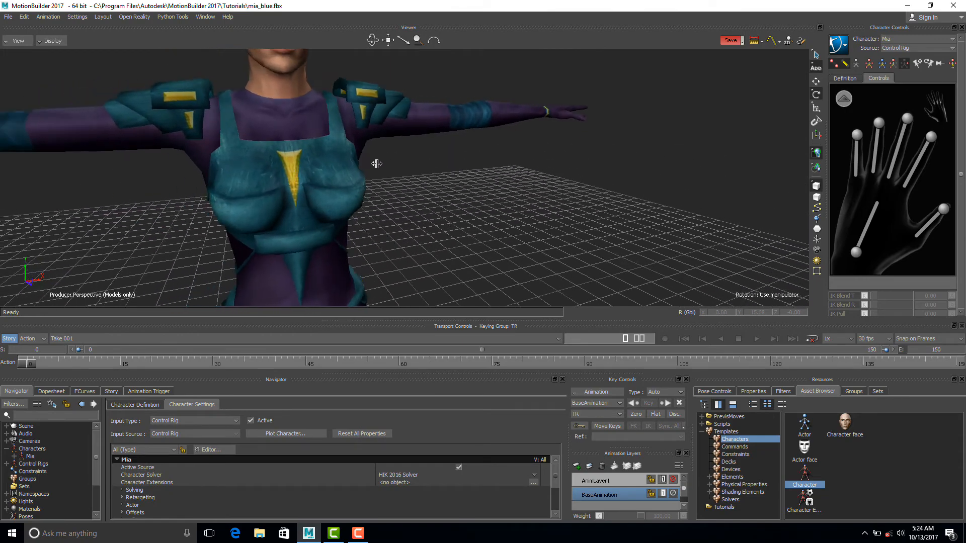
pyautogui.keyDown('ctrl'); pyautogui.keyDown('shift'); pyautogui.moveTo(479, 183); pyautogui.dragTo(456, 179); pyautogui.keyUp('shift'); pyautogui.keyUp('ctrl')
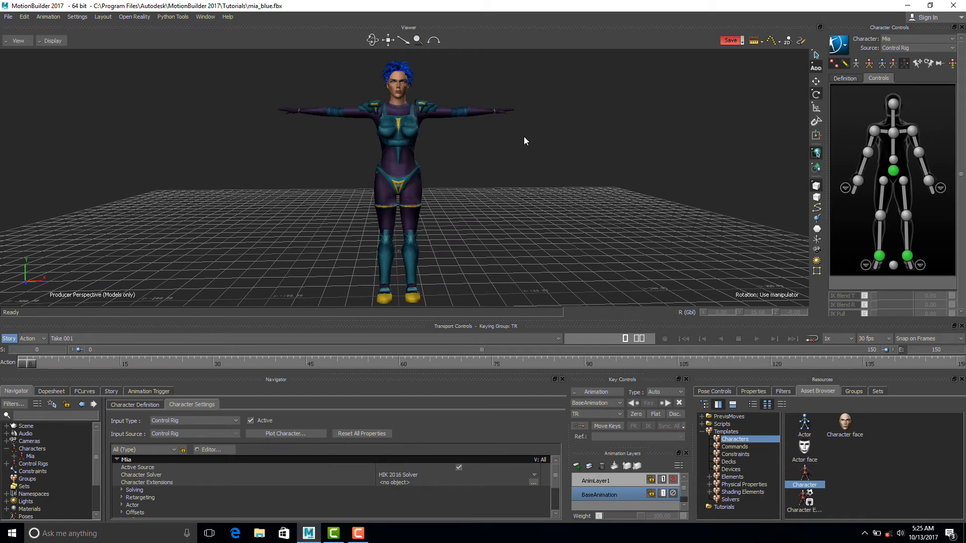
pyautogui.keyDown('ctrl'); pyautogui.keyDown('shift'); pyautogui.moveTo(525, 133); pyautogui.dragTo(594, 176); pyautogui.keyUp('shift'); pyautogui.keyUp('ctrl')
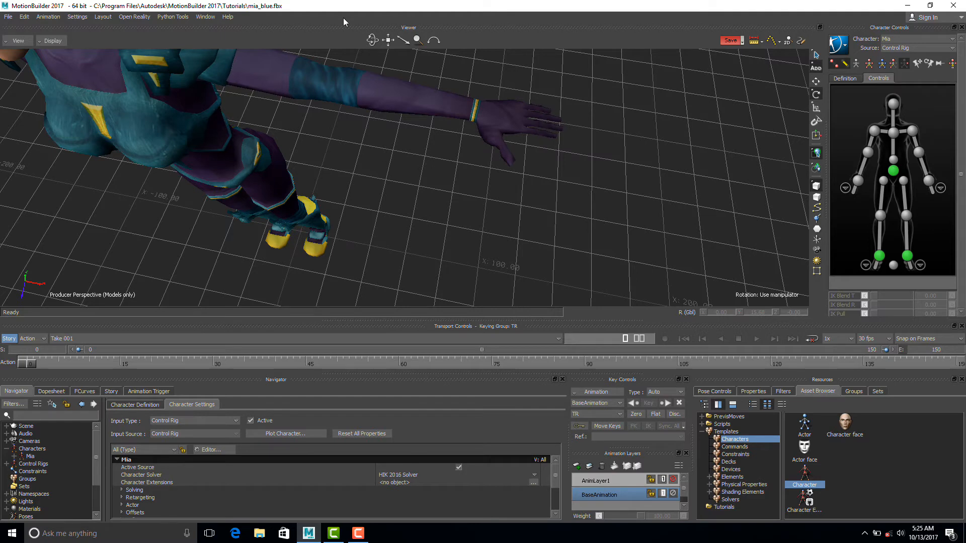
# Set the viewer display to X-Ray so the control rig shows over the left hand.
pyautogui.click(46, 41)
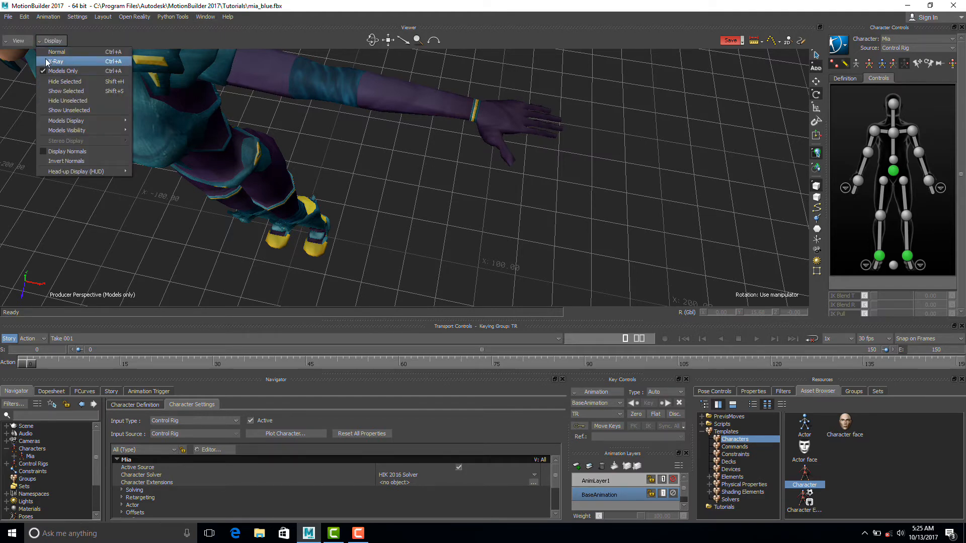
pyautogui.click(46, 61)
pyautogui.keyDown('ctrl'); pyautogui.moveTo(536, 199); pyautogui.dragTo(485, 176); pyautogui.keyUp('ctrl')
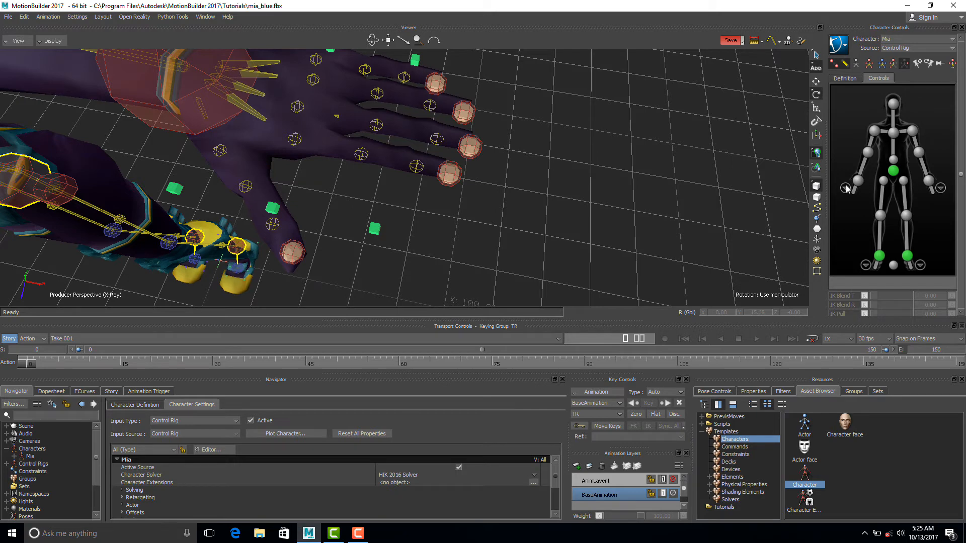
# Select the left index finger effector for translation, set the keying mode to Full Body, and try moving the effector.
pyautogui.click(940, 188)
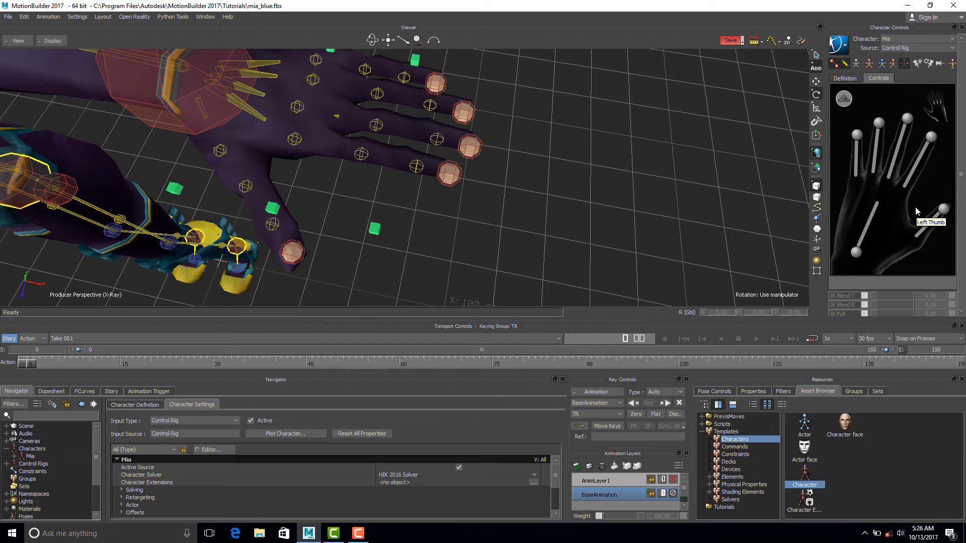
pyautogui.click(931, 138)
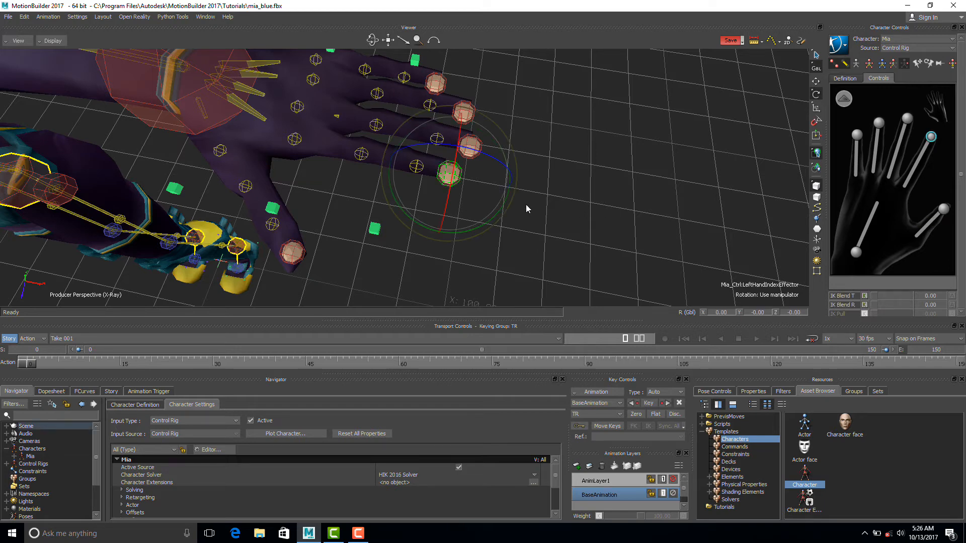
pyautogui.press('t')
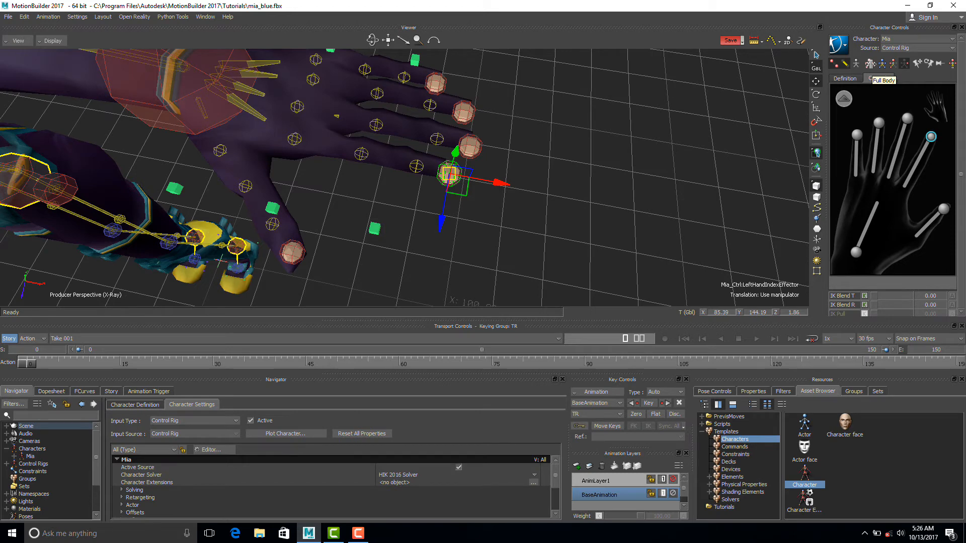
pyautogui.click(870, 64)
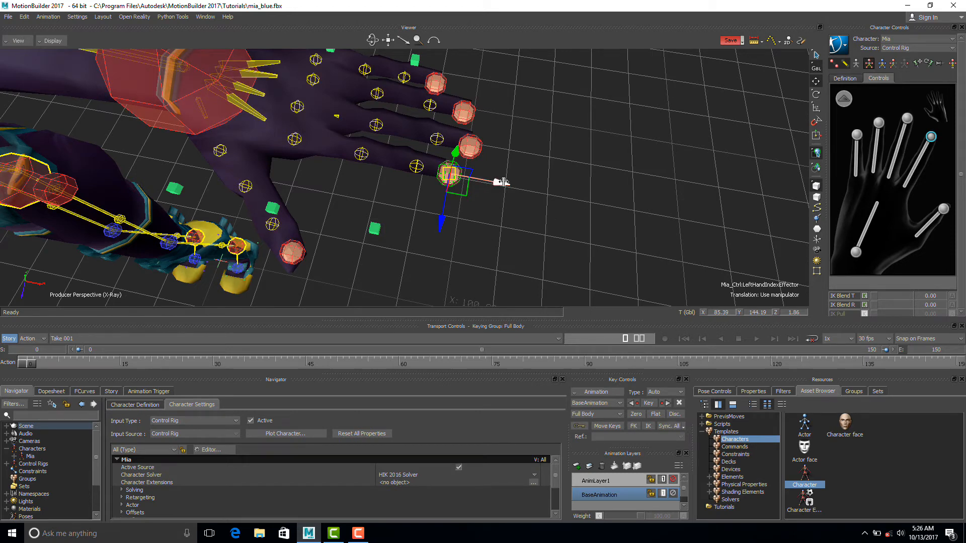
pyautogui.moveTo(495, 182); pyautogui.dragTo(546, 156)
# Select the four left finger effectors without the thumb and curl them into a fist, with the pinky effector at about X 74.7, Y 139.9.
pyautogui.click(469, 147)
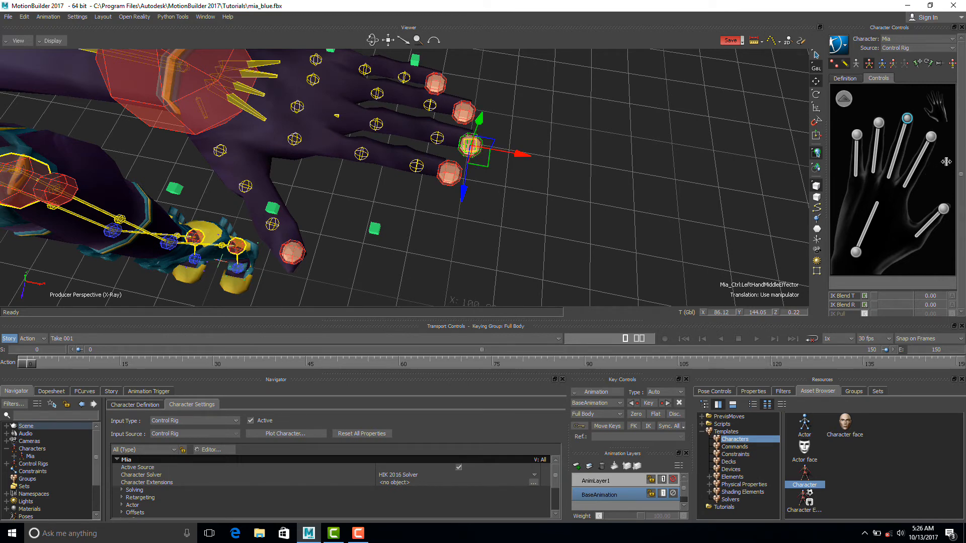
pyautogui.moveTo(943, 163); pyautogui.dragTo(838, 113)
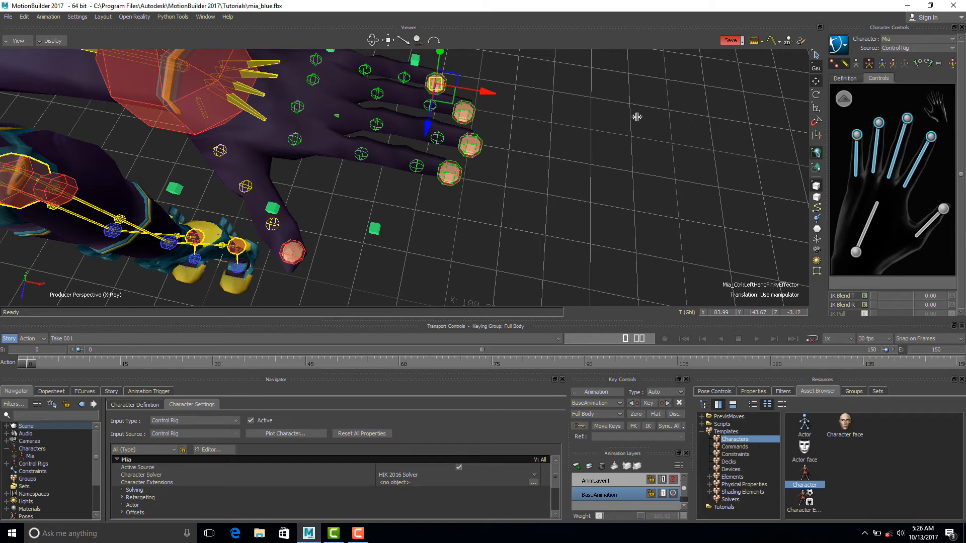
pyautogui.moveTo(487, 93); pyautogui.dragTo(423, 91)
pyautogui.keyDown('shift'); pyautogui.moveTo(501, 104); pyautogui.dragTo(497, 109); pyautogui.keyUp('shift')
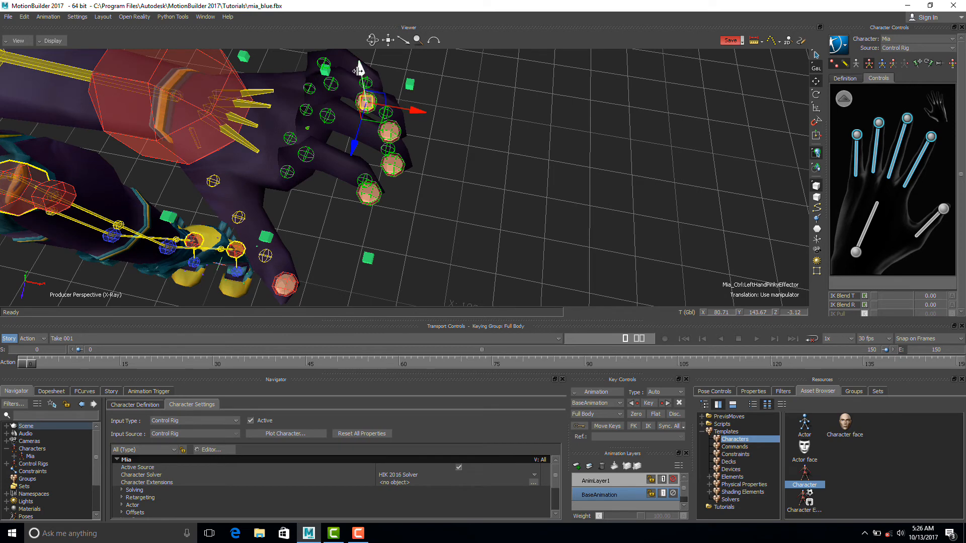
pyautogui.moveTo(361, 66); pyautogui.dragTo(360, 110)
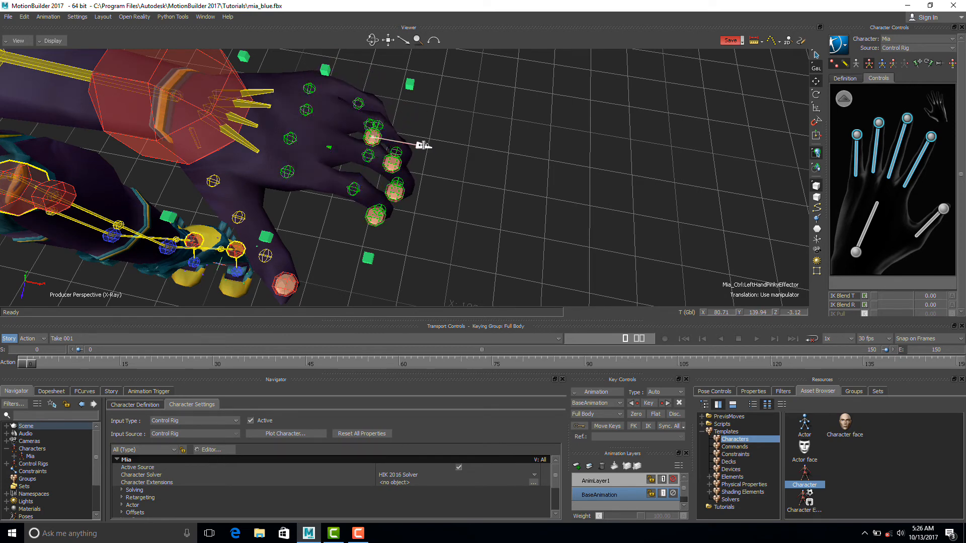
pyautogui.moveTo(425, 147); pyautogui.dragTo(333, 141)
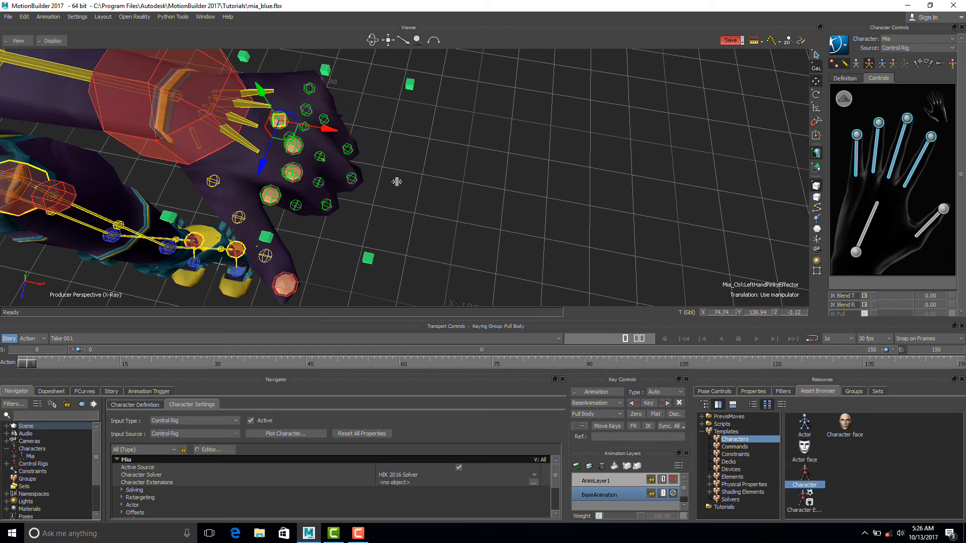
pyautogui.keyDown('ctrl'); pyautogui.keyDown('shift'); pyautogui.moveTo(417, 183); pyautogui.dragTo(457, 191); pyautogui.keyUp('shift'); pyautogui.keyUp('ctrl')
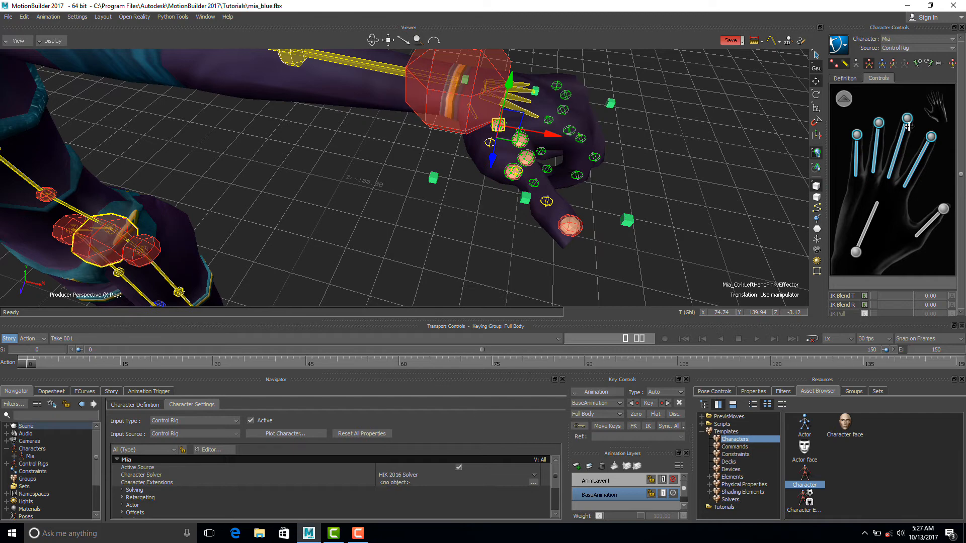
# Return the character to its stance pose, clear the finger selection, and set the keying mode to Selection.
pyautogui.click(950, 62)
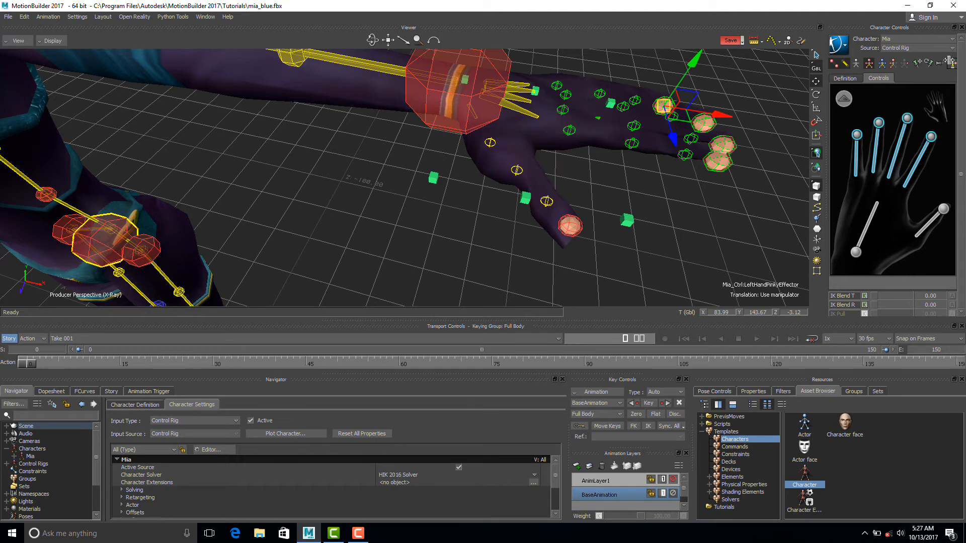
pyautogui.click(930, 189)
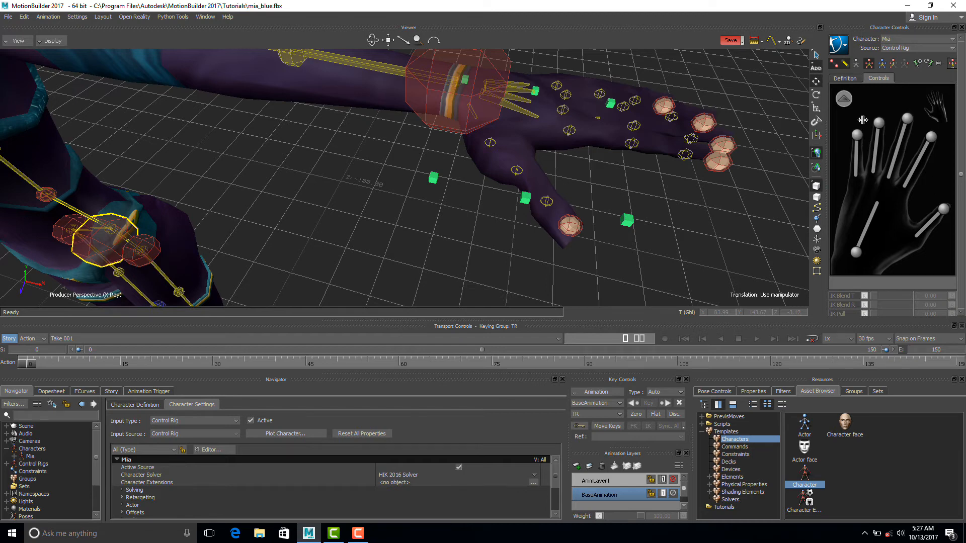
pyautogui.click(904, 62)
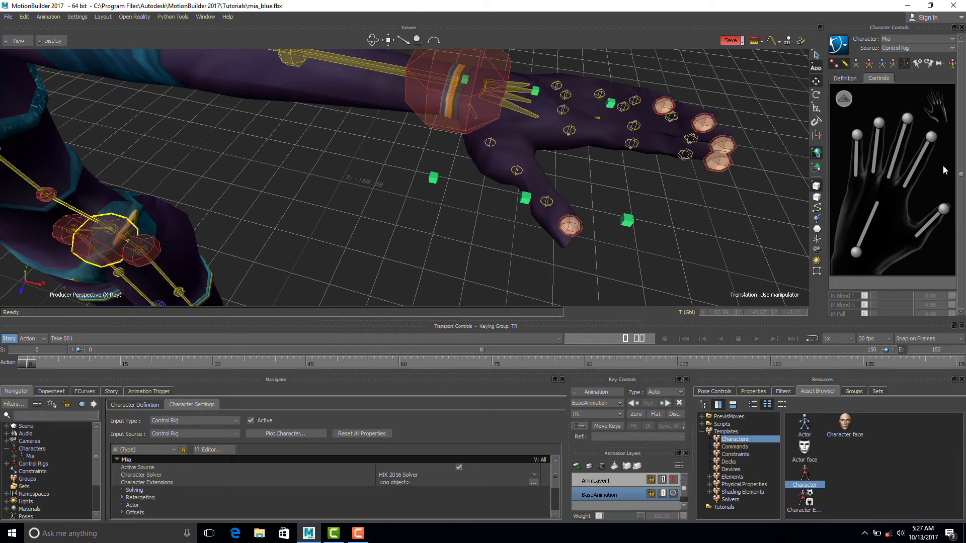
# Set the keying mode to Full Body with the four left fingers selected, then clear the selection and return to the whole-body controls.
pyautogui.moveTo(942, 165); pyautogui.dragTo(829, 109)
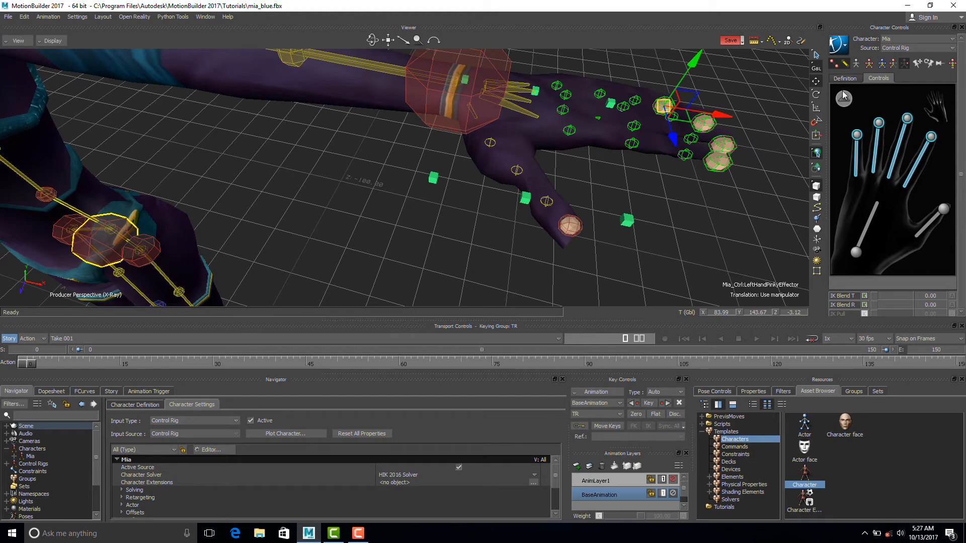
pyautogui.click(868, 66)
pyautogui.hotkey('ctrl', 'n')
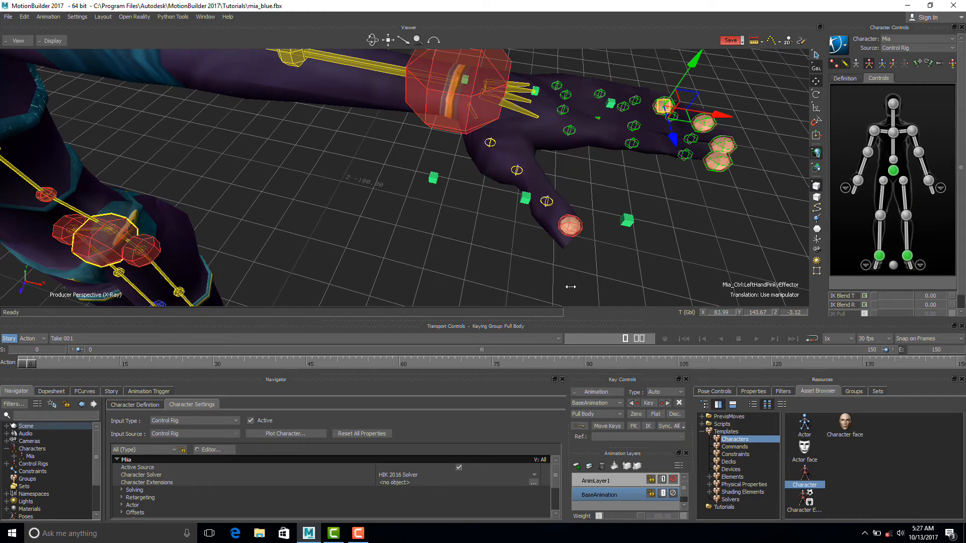
pyautogui.click(659, 250)
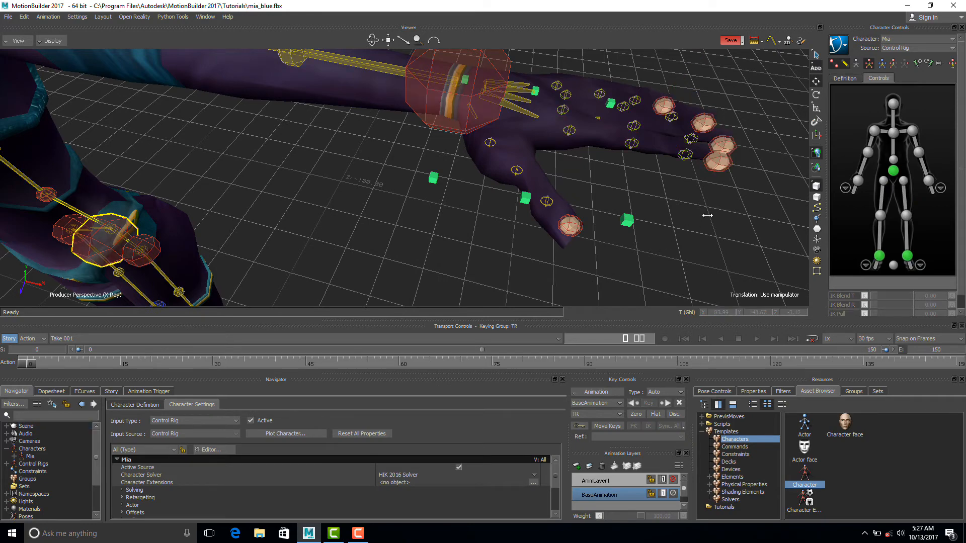
pyautogui.press('a')
pyautogui.keyDown('ctrl'); pyautogui.keyDown('shift'); pyautogui.moveTo(573, 224); pyautogui.dragTo(516, 199); pyautogui.keyUp('shift'); pyautogui.keyUp('ctrl')
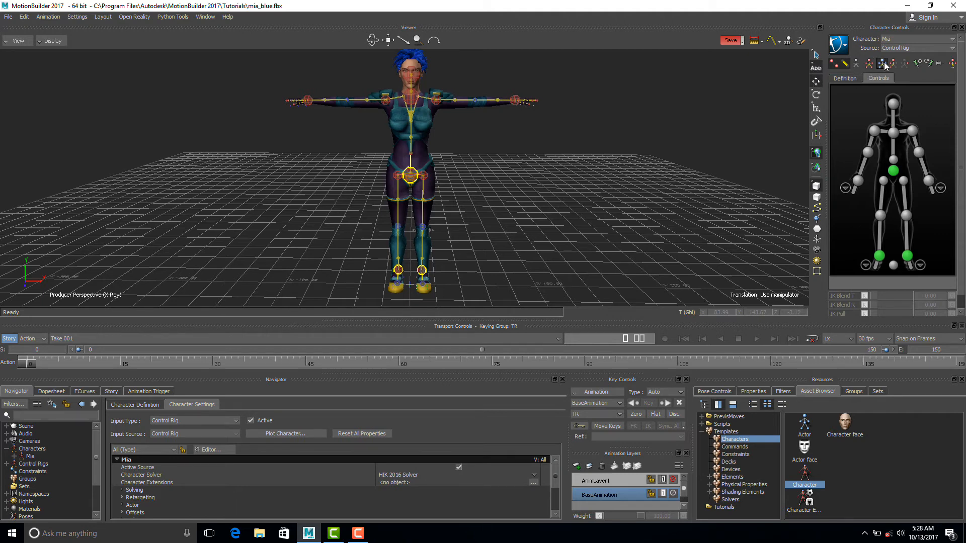
# Choose Full Body keying, select the left wrist effector to try it, and clear the selection.
pyautogui.click(868, 64)
pyautogui.click(926, 180)
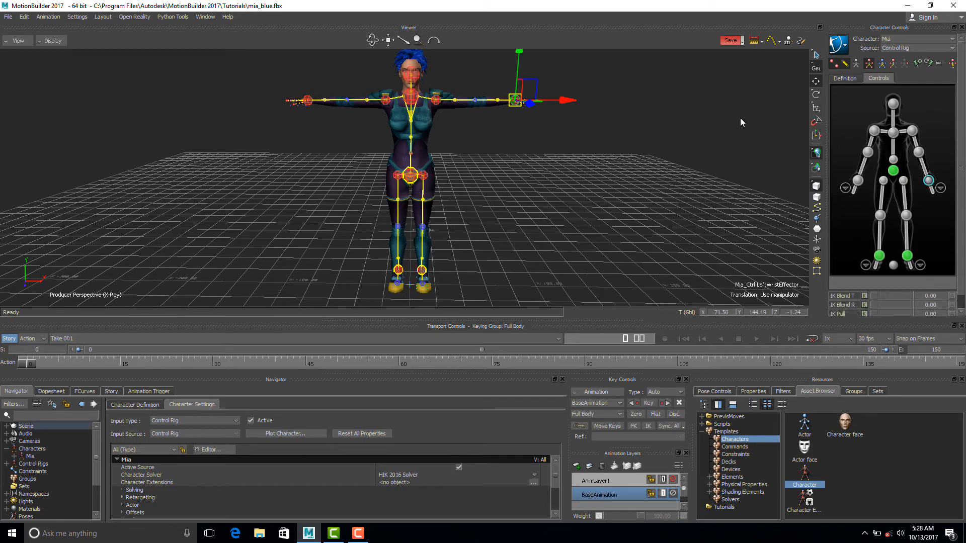
pyautogui.click(686, 130)
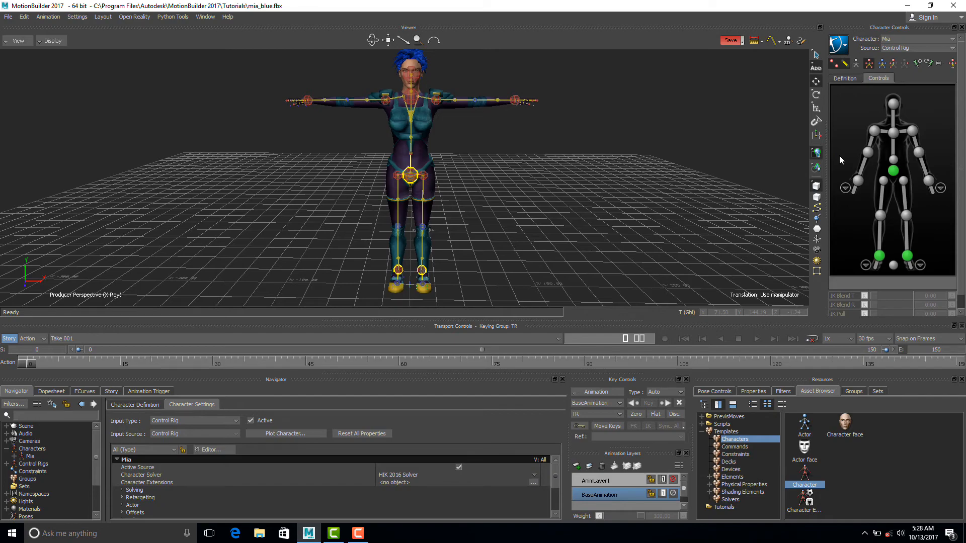
# Examine the left hand and its finger controls, then return to the whole-body controls and view the full character.
pyautogui.keyDown('ctrl'); pyautogui.keyDown('shift'); pyautogui.moveTo(581, 114); pyautogui.dragTo(547, 146); pyautogui.keyUp('shift'); pyautogui.keyUp('ctrl')
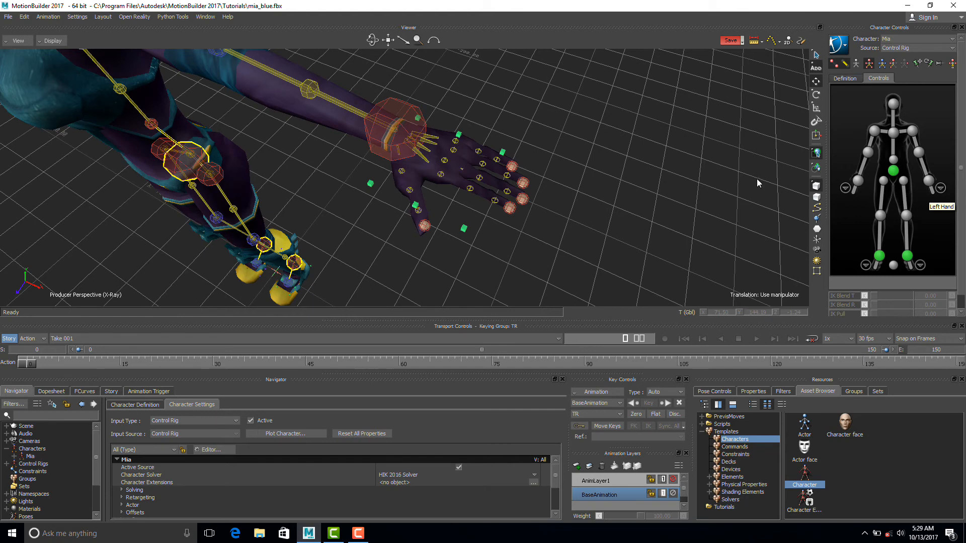
pyautogui.click(939, 188)
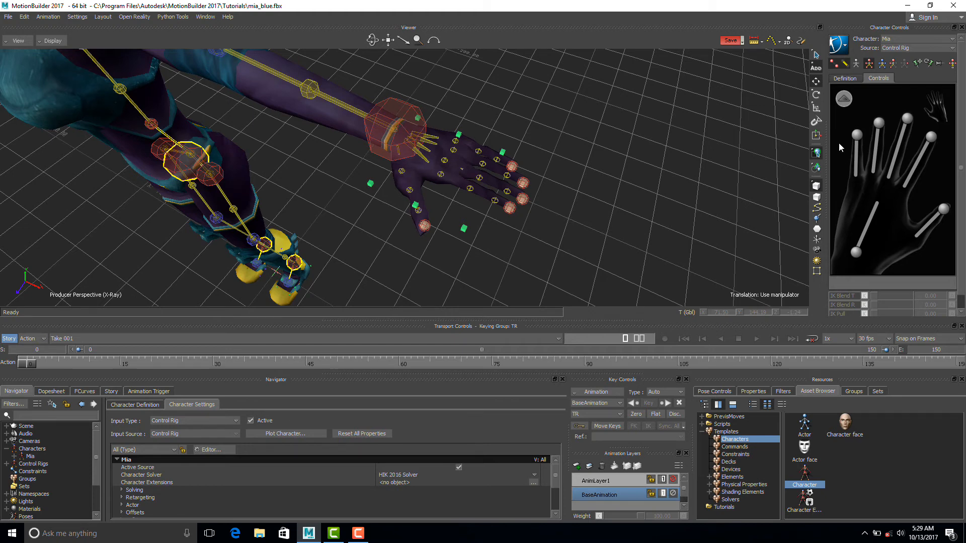
pyautogui.click(844, 102)
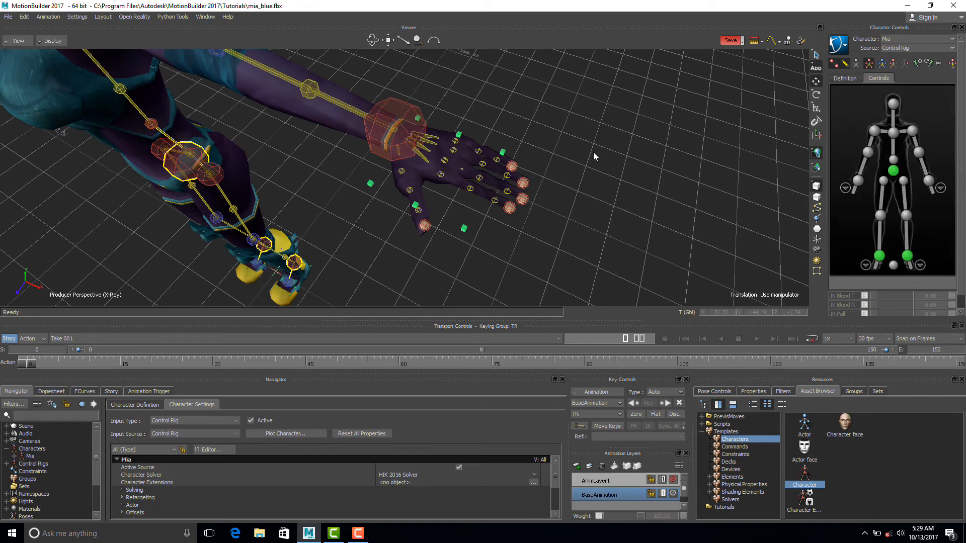
pyautogui.press('f')
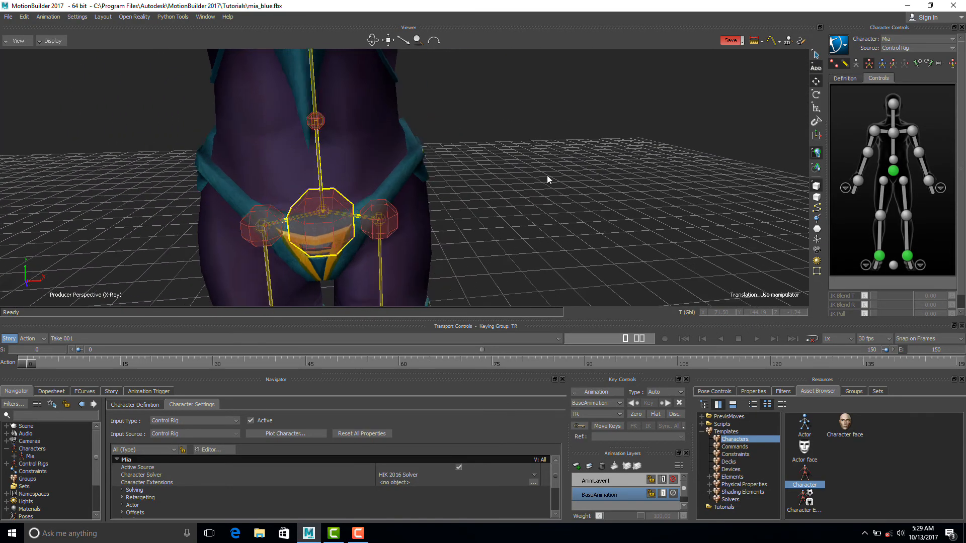
pyautogui.keyDown('ctrl'); pyautogui.moveTo(589, 179); pyautogui.dragTo(283, 183); pyautogui.keyUp('ctrl')
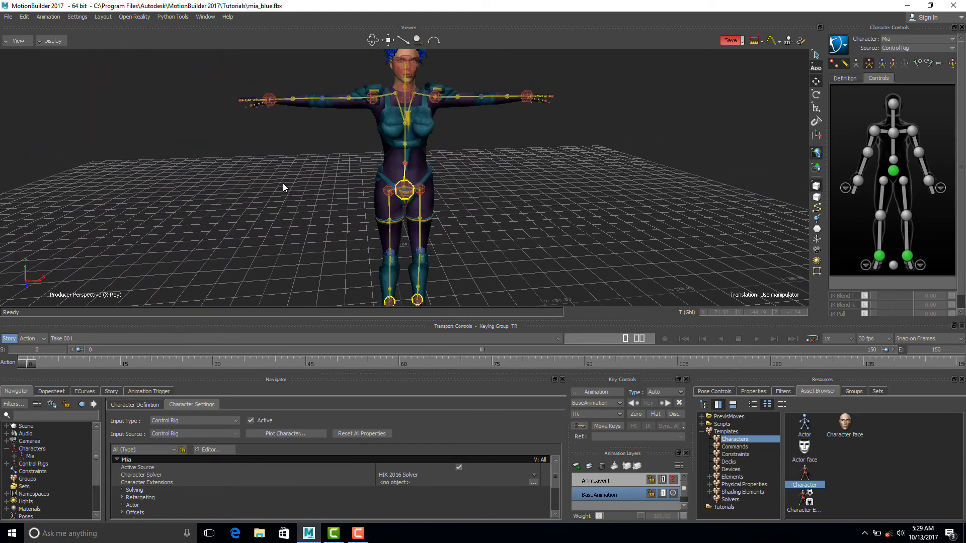
pyautogui.keyDown('ctrl'); pyautogui.moveTo(567, 255); pyautogui.dragTo(505, 240); pyautogui.keyUp('ctrl')
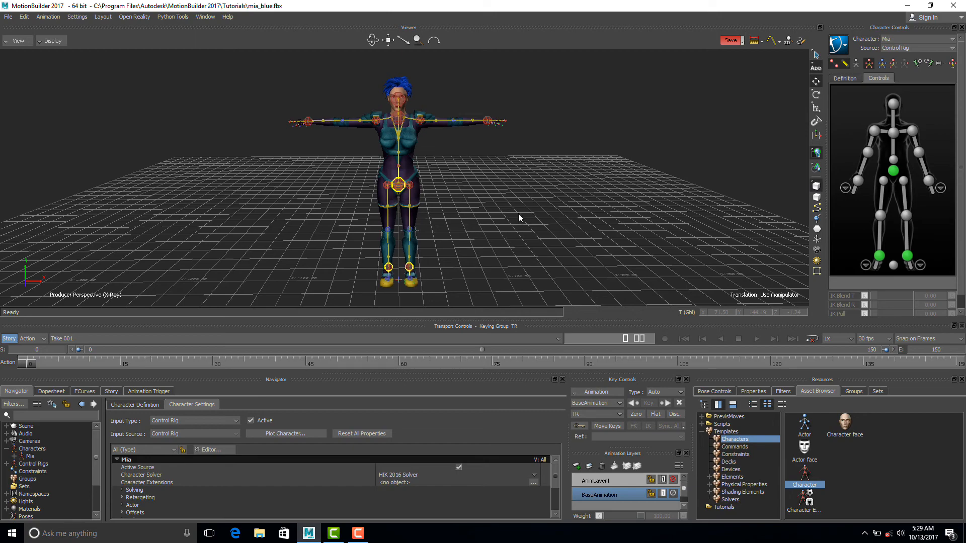
# Open the left hand controls and try moving the left index finger effector along X.
pyautogui.keyDown('ctrl'); pyautogui.moveTo(523, 195); pyautogui.dragTo(562, 198); pyautogui.keyUp('ctrl')
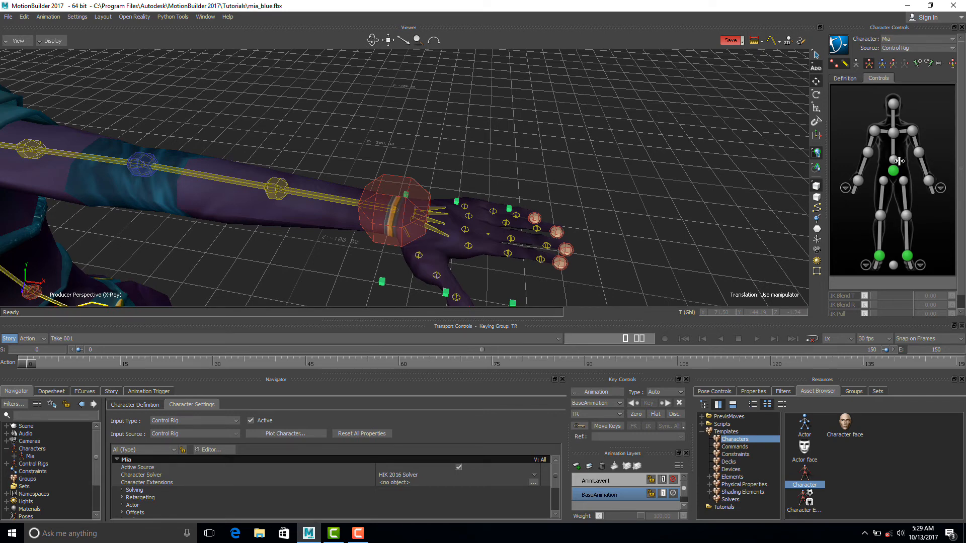
pyautogui.click(938, 187)
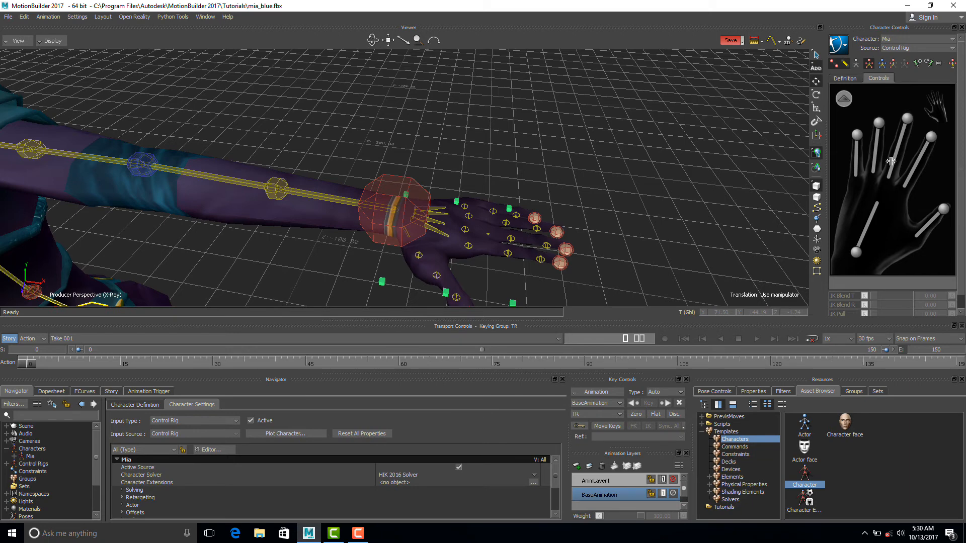
pyautogui.click(930, 137)
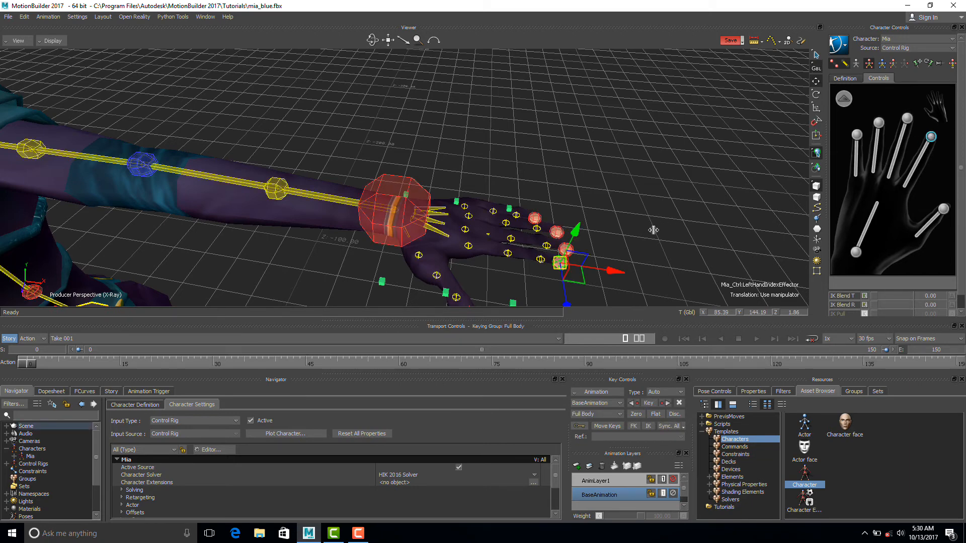
pyautogui.moveTo(611, 259); pyautogui.dragTo(649, 253)
# Select the four left finger effectors, curl the fingers inward, and extend them again with the ring finger at about X 85.5, Y 142.9.
pyautogui.click(907, 117)
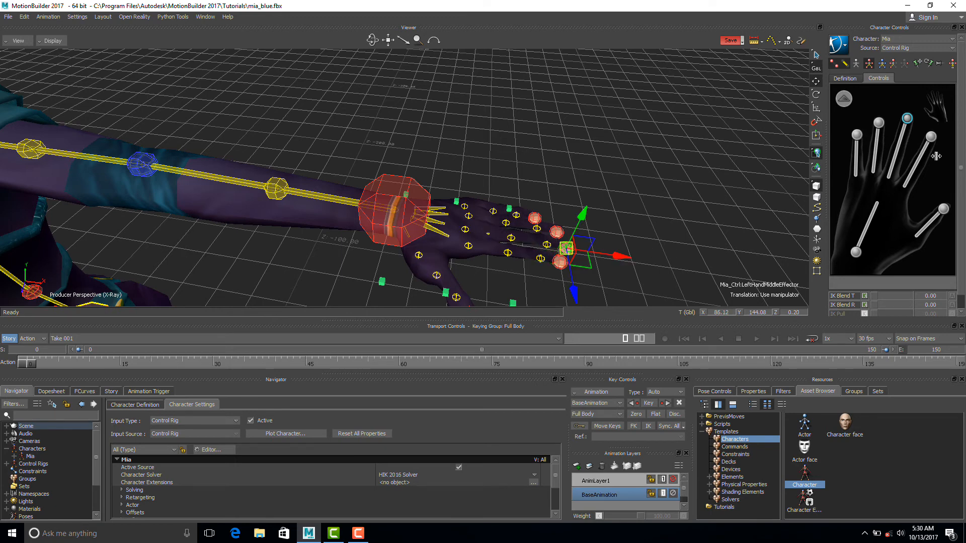
pyautogui.moveTo(937, 157); pyautogui.dragTo(832, 110)
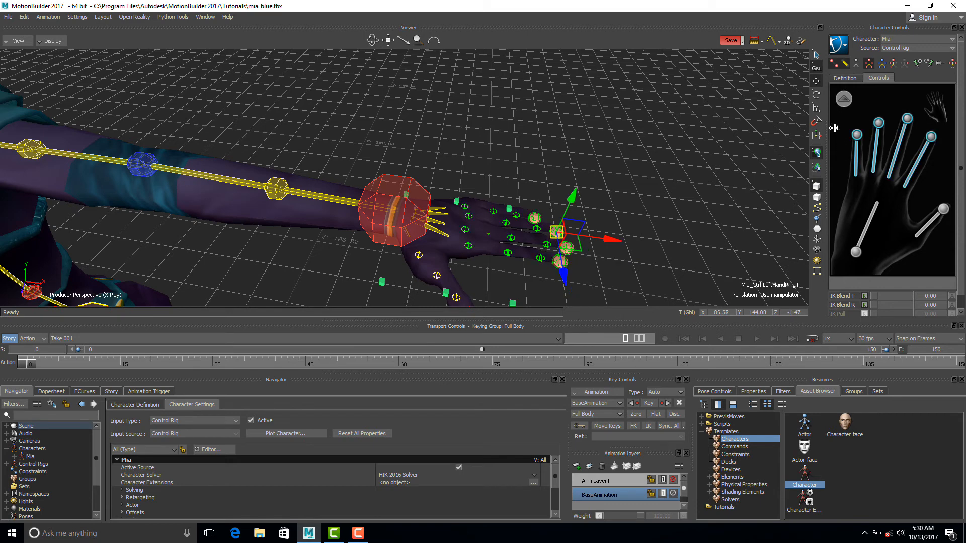
pyautogui.moveTo(609, 239); pyautogui.dragTo(523, 257)
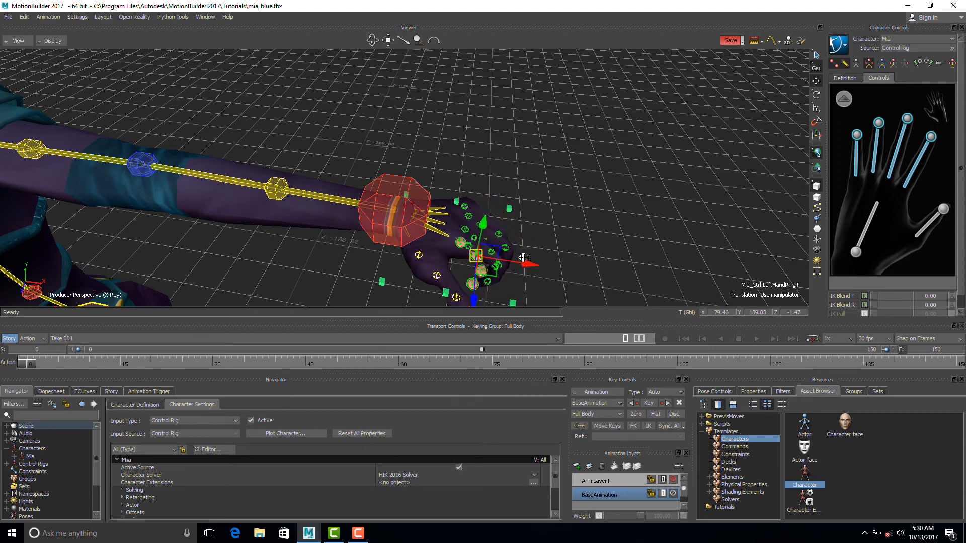
pyautogui.moveTo(480, 234); pyautogui.dragTo(471, 219)
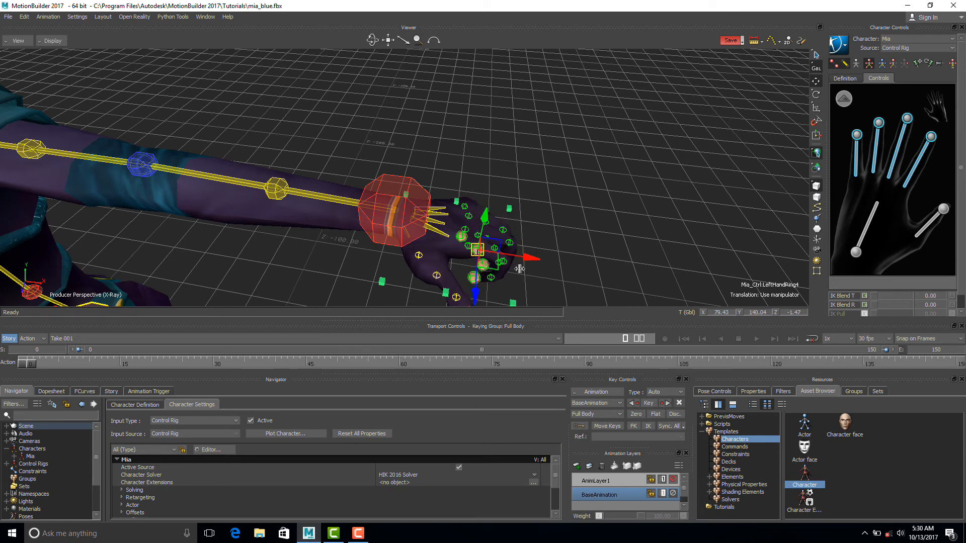
pyautogui.moveTo(526, 258); pyautogui.dragTo(816, 167)
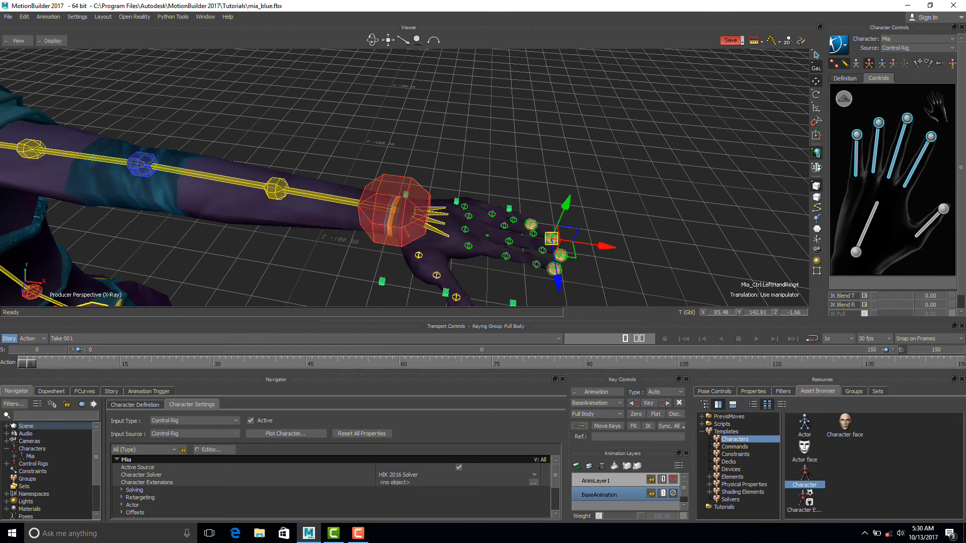
# Return the character to its stance pose and reselect the left hand's index, middle, ring and pinky finger controls.
pyautogui.click(951, 62)
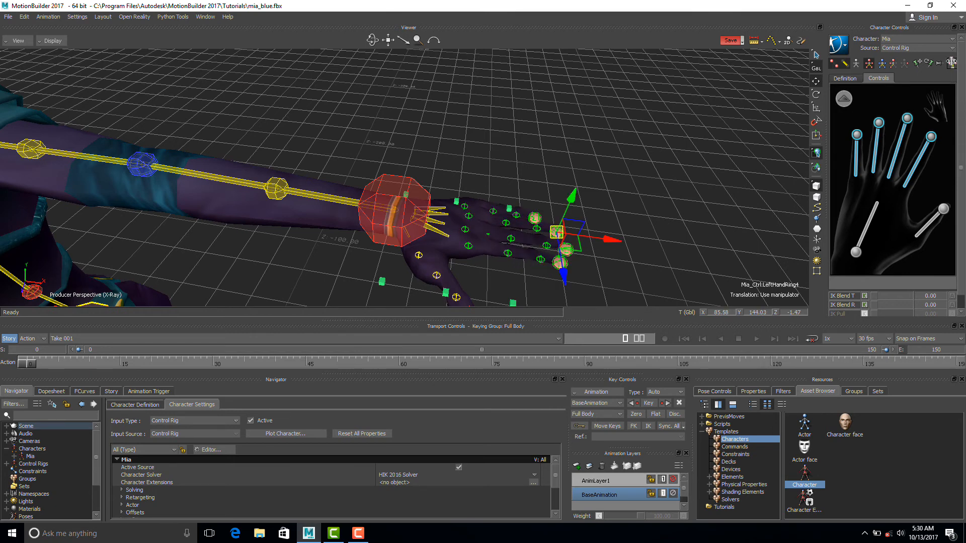
pyautogui.click(934, 154)
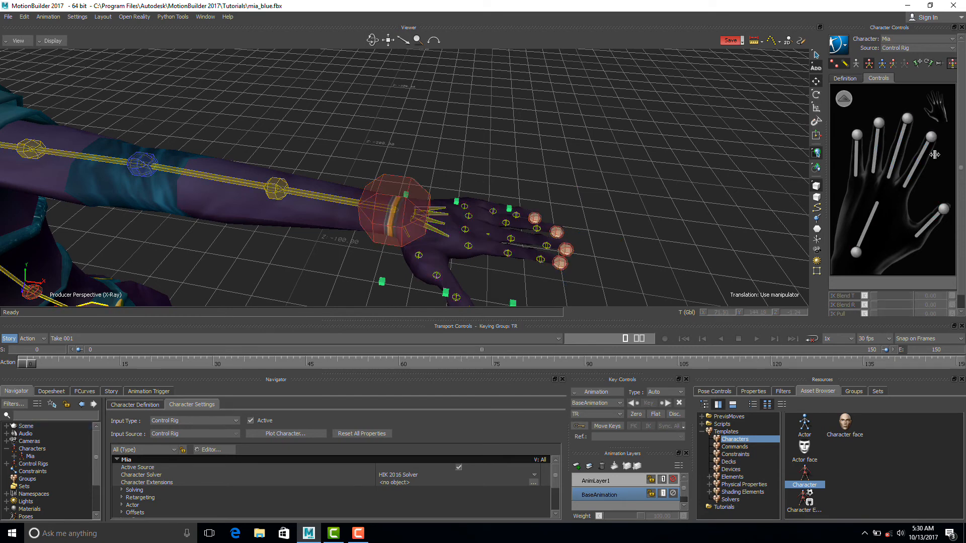
pyautogui.moveTo(942, 163); pyautogui.dragTo(837, 107)
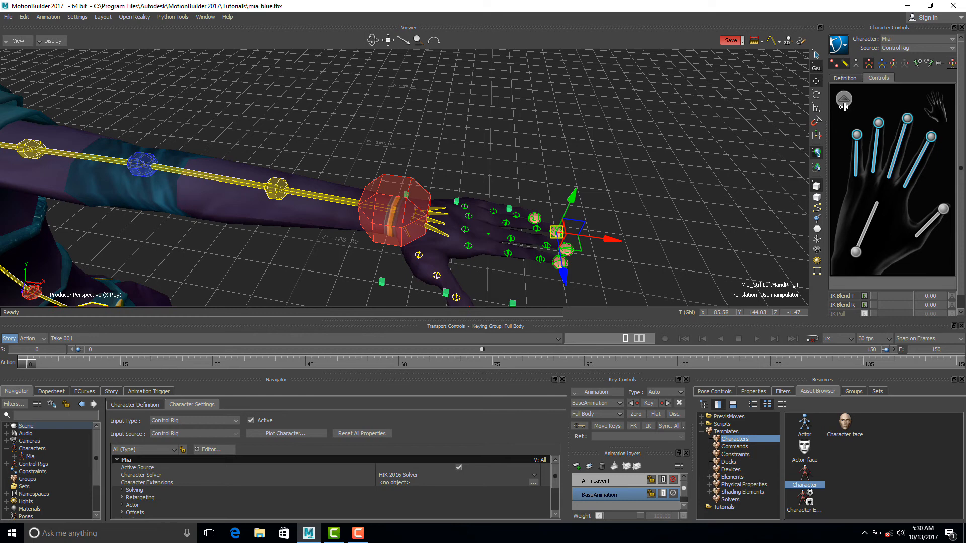
# With Selection keying and Additive rotation, curl the four selected left fingers into the palm by rotating them about 72.5 around Z.
pyautogui.click(903, 62)
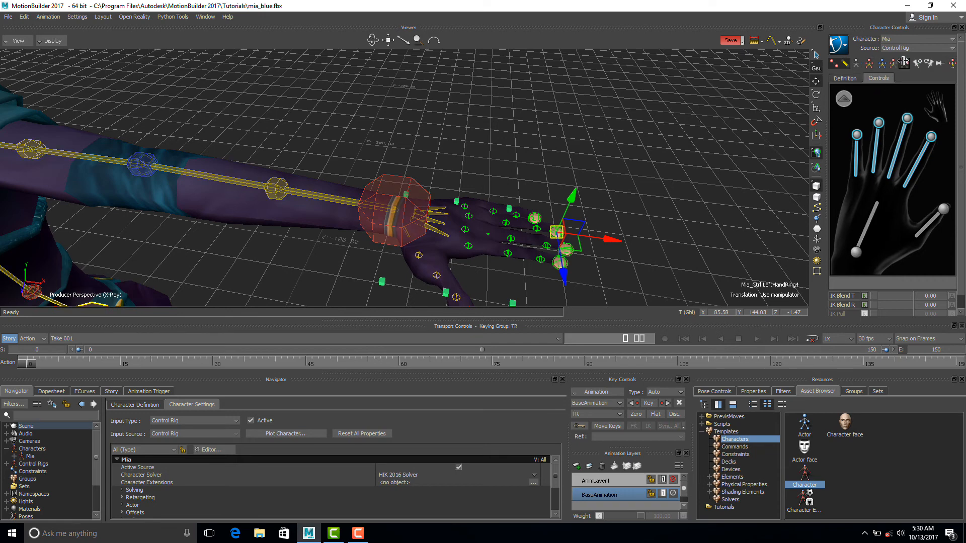
pyautogui.click(815, 95)
pyautogui.click(814, 65)
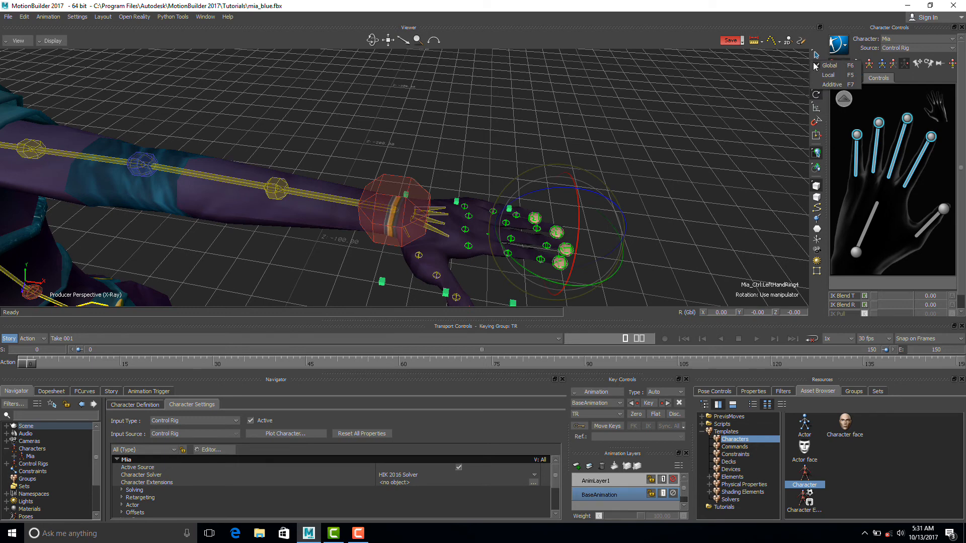
pyautogui.click(829, 84)
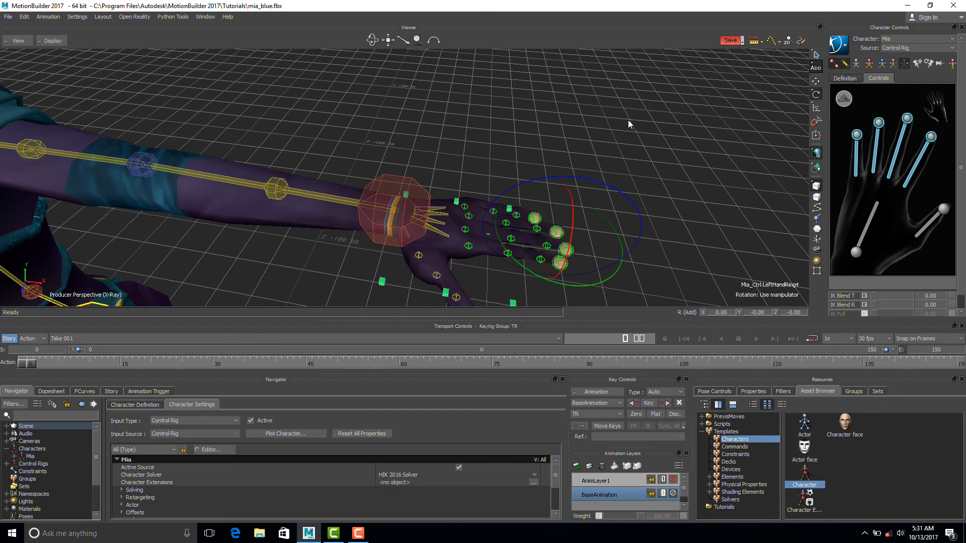
pyautogui.moveTo(626, 119)
pyautogui.keyDown('shift'); pyautogui.mouseDown()
pyautogui.moveTo(632, 77)
pyautogui.moveTo(630, 104)
pyautogui.mouseUp(); pyautogui.keyUp('shift')
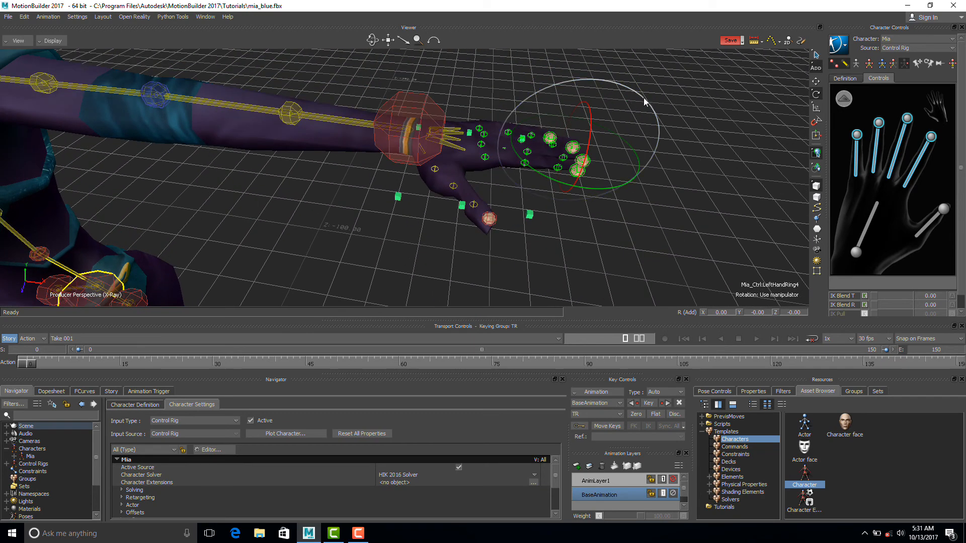
pyautogui.moveTo(644, 97); pyautogui.dragTo(624, 53)
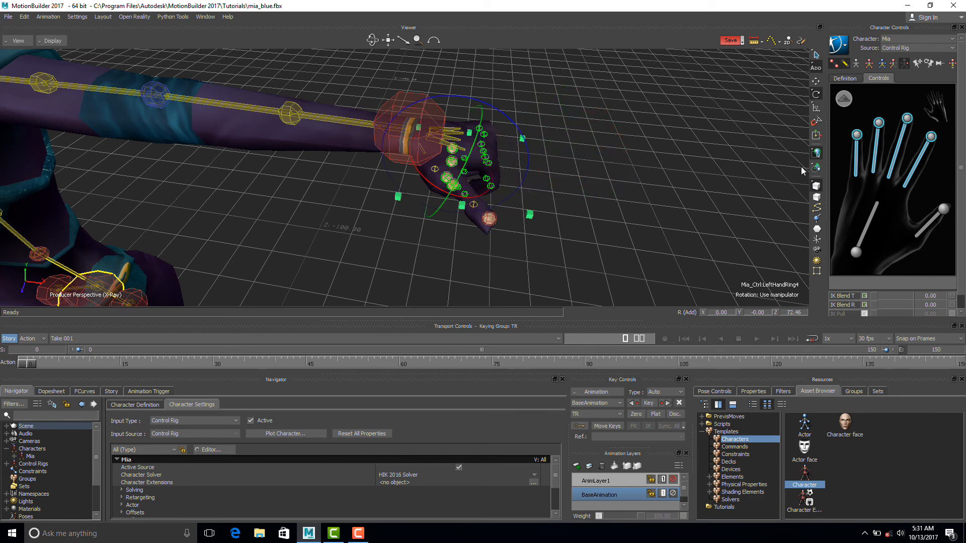
# Using Full Body keying, move the left thumb effector along global Z to about 2.06, in against the curled fingers.
pyautogui.click(943, 210)
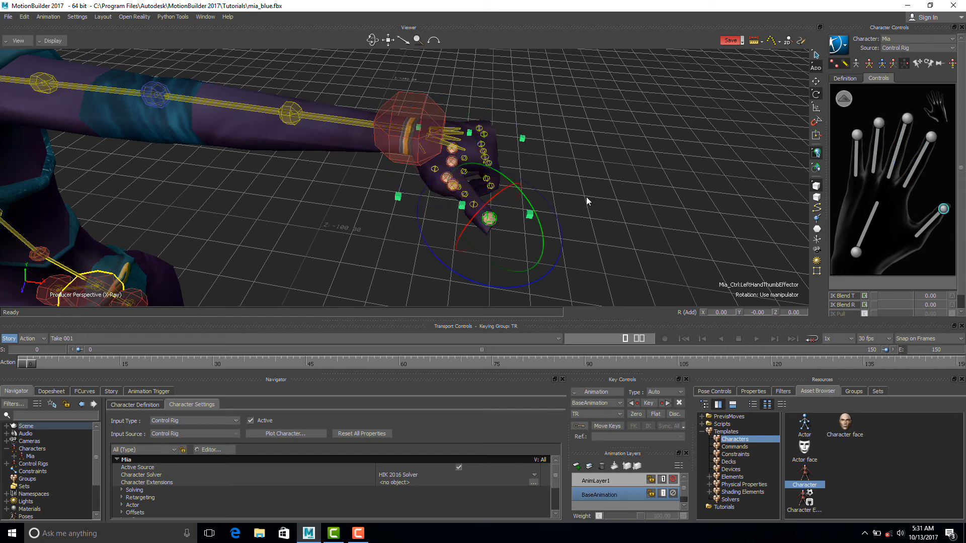
pyautogui.press('t')
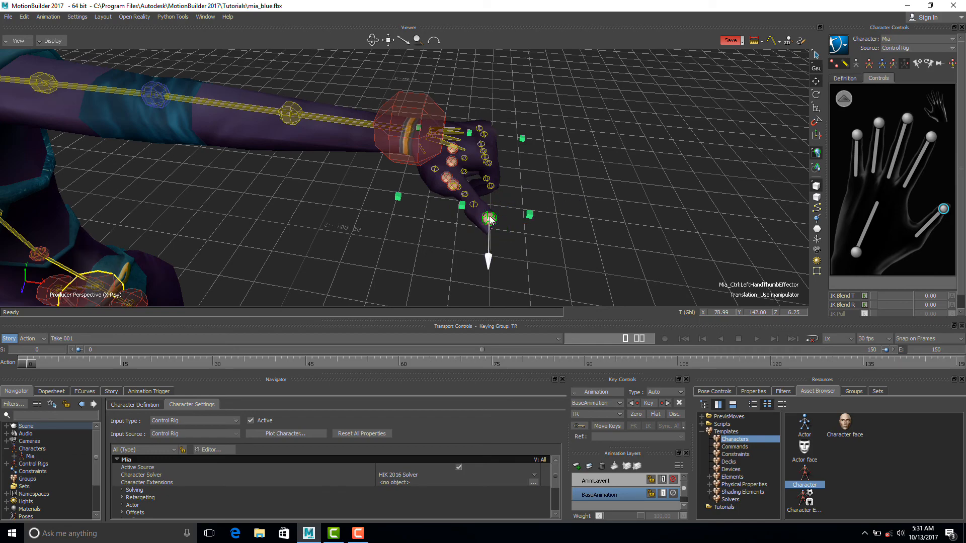
pyautogui.keyDown('ctrl'); pyautogui.keyDown('shift'); pyautogui.moveTo(602, 217); pyautogui.dragTo(544, 201); pyautogui.keyUp('shift'); pyautogui.keyUp('ctrl')
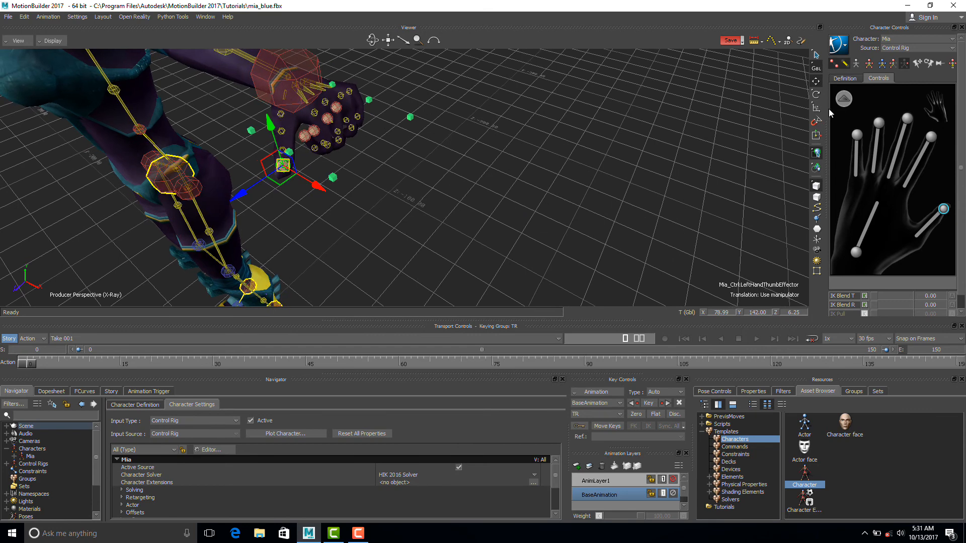
pyautogui.click(868, 63)
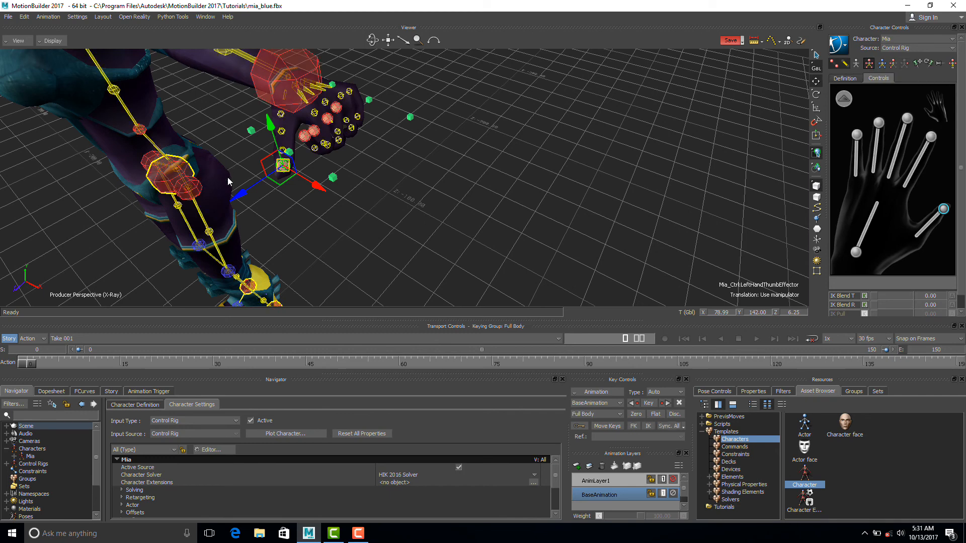
pyautogui.moveTo(227, 177); pyautogui.dragTo(347, 172)
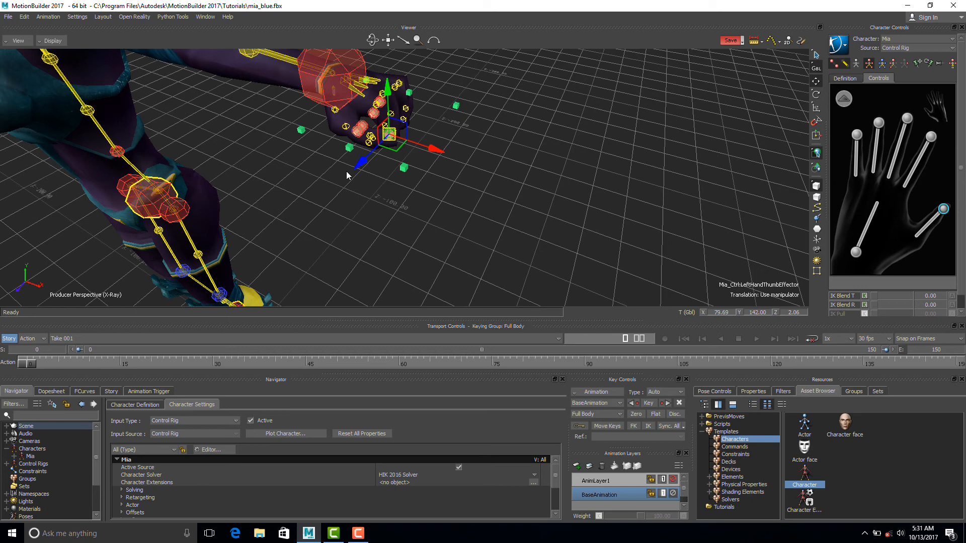
pyautogui.keyDown('shift'); pyautogui.moveTo(491, 160); pyautogui.dragTo(507, 164); pyautogui.keyUp('shift')
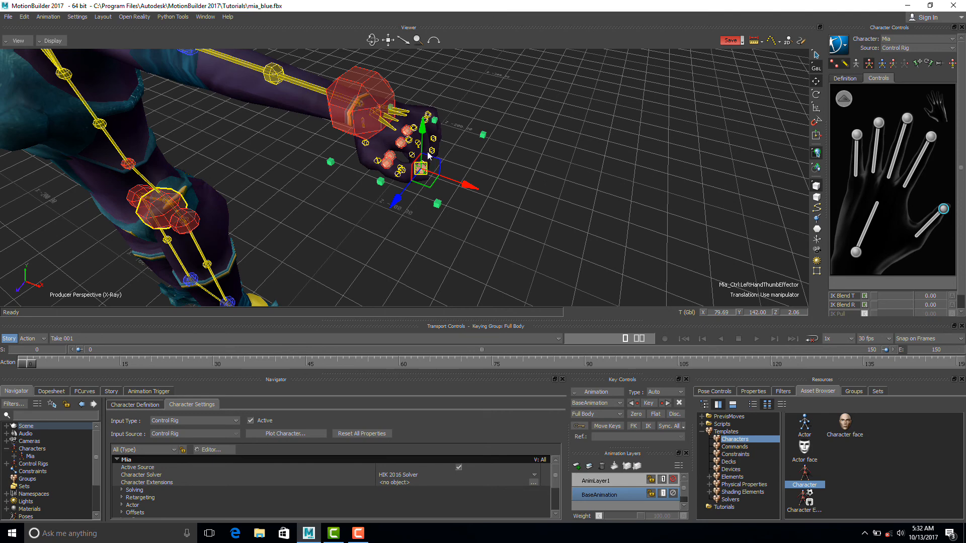
# Display only the models with nothing selected and view the full character from the front.
pyautogui.click(52, 42)
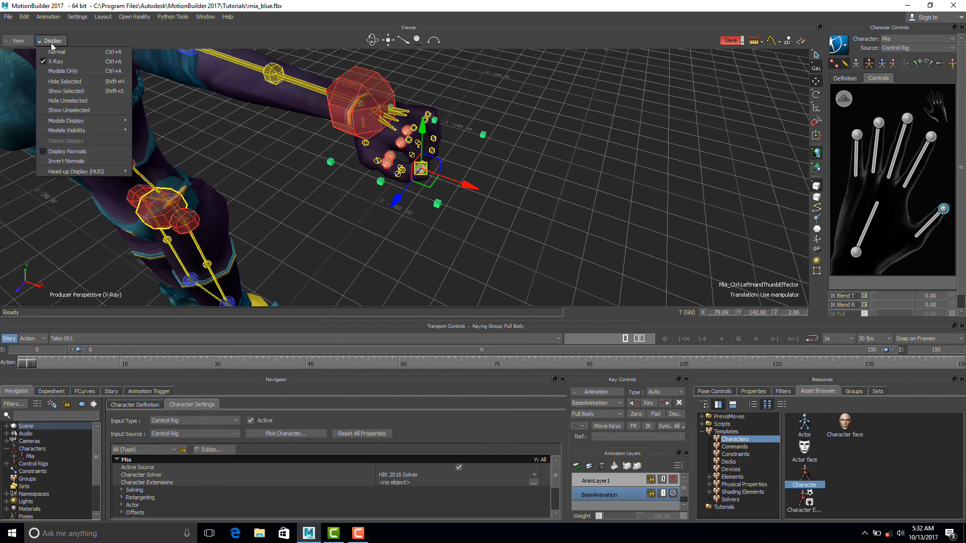
pyautogui.click(67, 72)
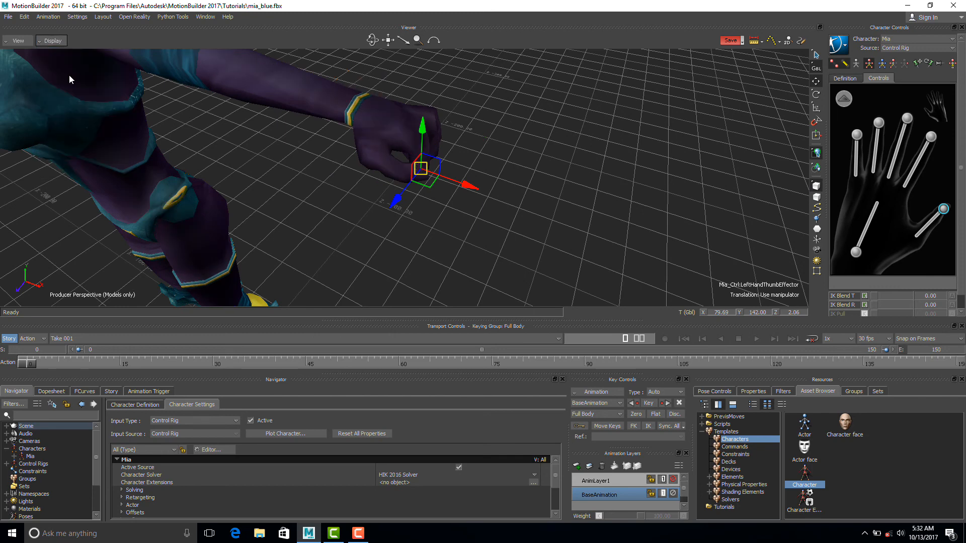
pyautogui.click(576, 177)
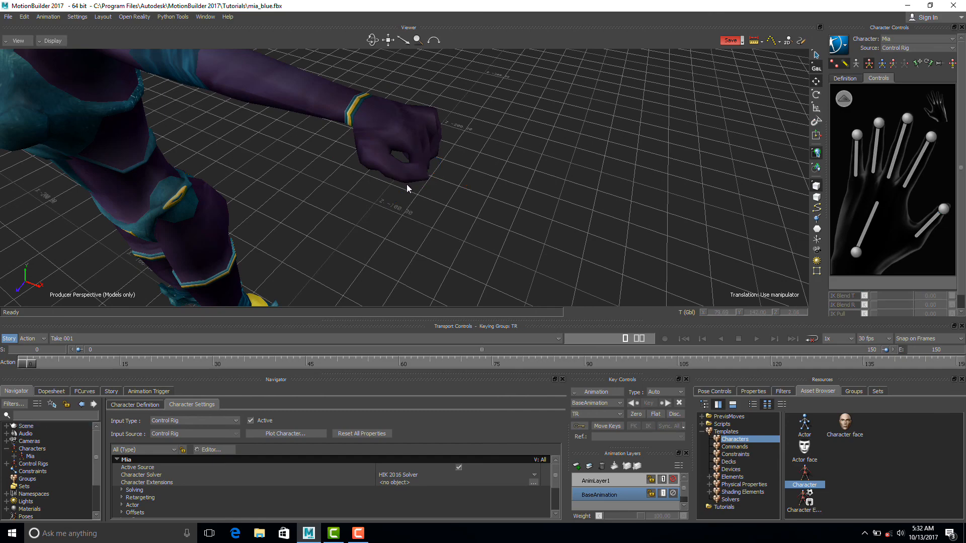
pyautogui.keyDown('ctrl'); pyautogui.keyDown('shift'); pyautogui.moveTo(407, 188); pyautogui.dragTo(316, 214); pyautogui.keyUp('shift'); pyautogui.keyUp('ctrl')
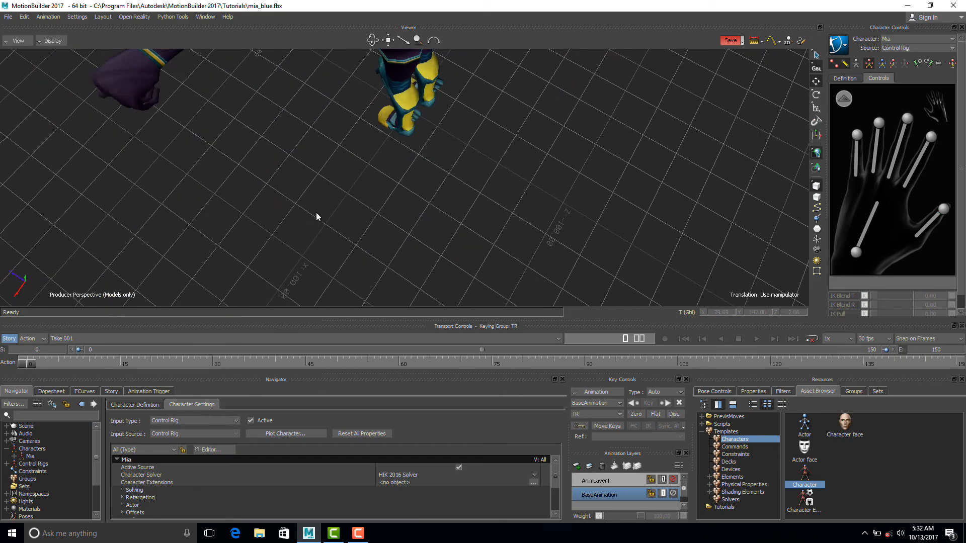
pyautogui.keyDown('ctrl'); pyautogui.keyDown('shift'); pyautogui.moveTo(300, 161); pyautogui.dragTo(417, 176); pyautogui.keyUp('shift'); pyautogui.keyUp('ctrl')
pyautogui.press('a')
pyautogui.keyDown('ctrl'); pyautogui.moveTo(429, 208); pyautogui.dragTo(521, 173); pyautogui.keyUp('ctrl')
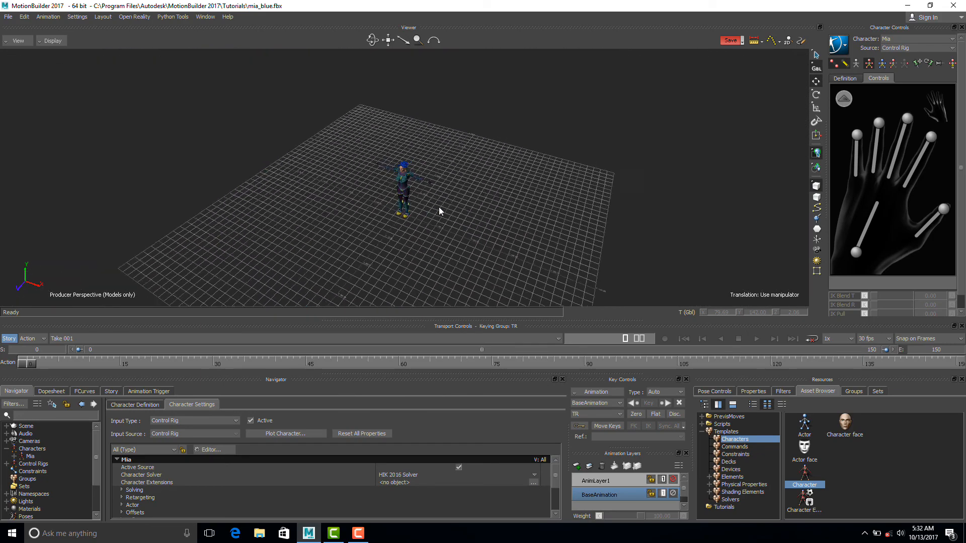
pyautogui.keyDown('ctrl'); pyautogui.keyDown('shift'); pyautogui.moveTo(462, 203); pyautogui.dragTo(438, 190); pyautogui.keyUp('shift'); pyautogui.keyUp('ctrl')
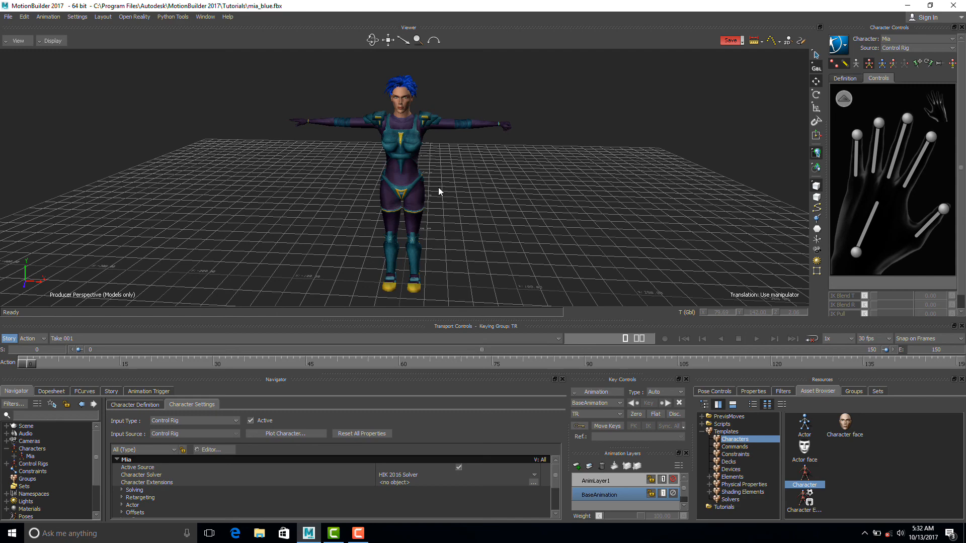
pyautogui.moveTo(439, 187)
pyautogui.keyDown('ctrl'); pyautogui.keyDown('shift'); pyautogui.mouseDown()
pyautogui.moveTo(449, 188)
pyautogui.moveTo(444, 173)
pyautogui.mouseUp(); pyautogui.keyUp('shift'); pyautogui.keyUp('ctrl')
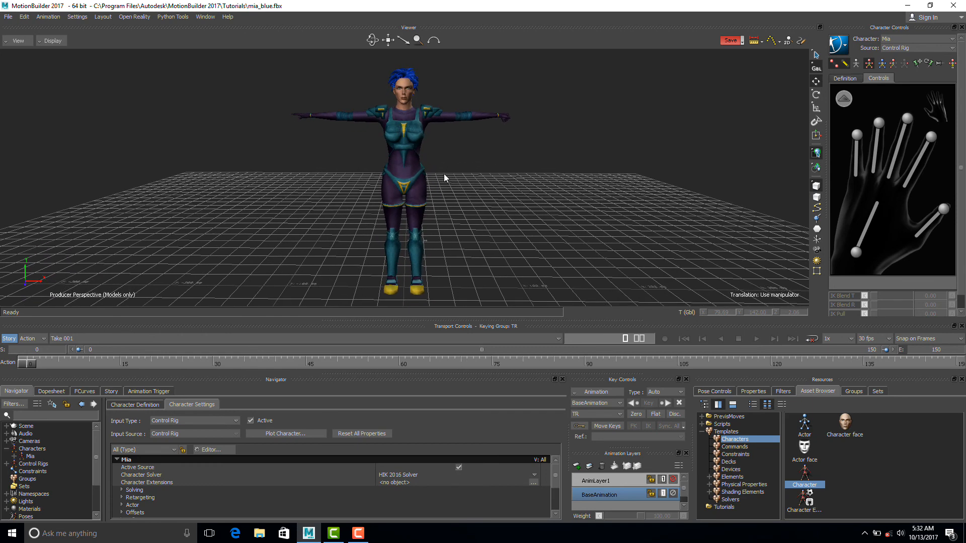